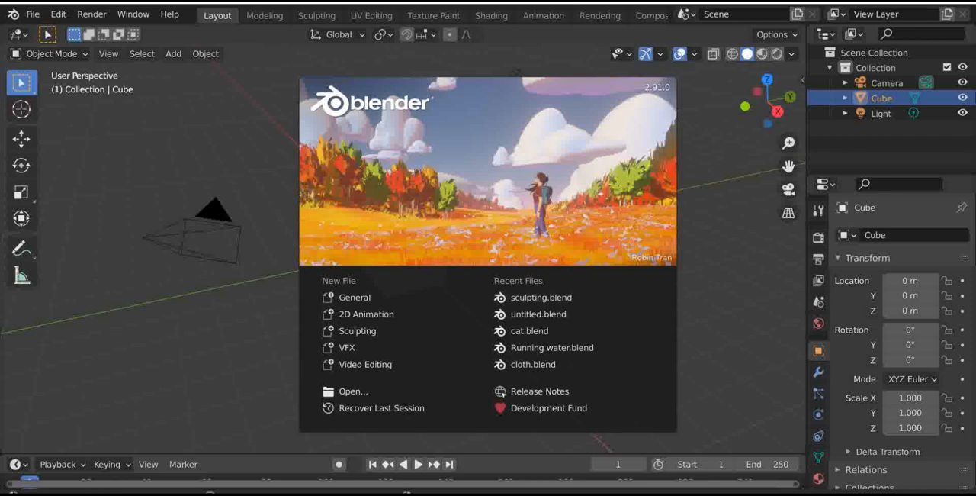
- Dismiss the splash screen, show the render properties, and choose Eevee as the render engine
left_click(516, 73)
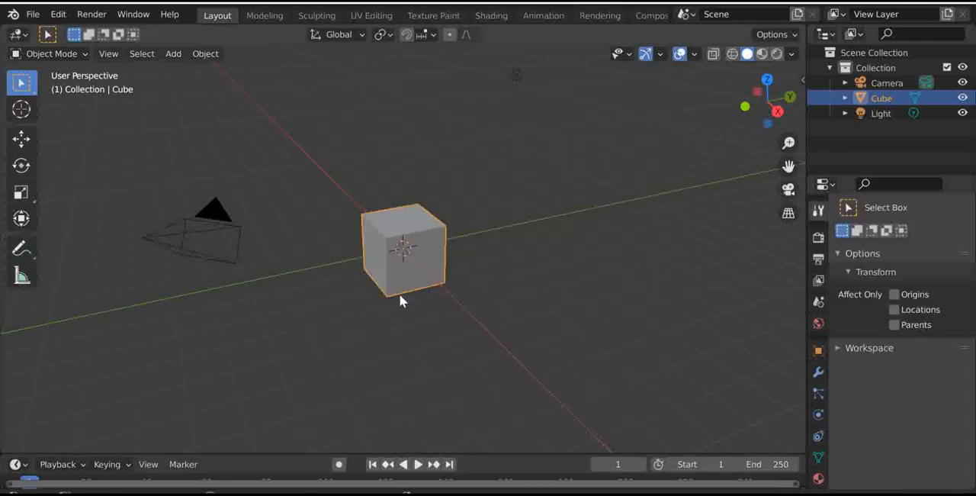
left_click(828, 187)
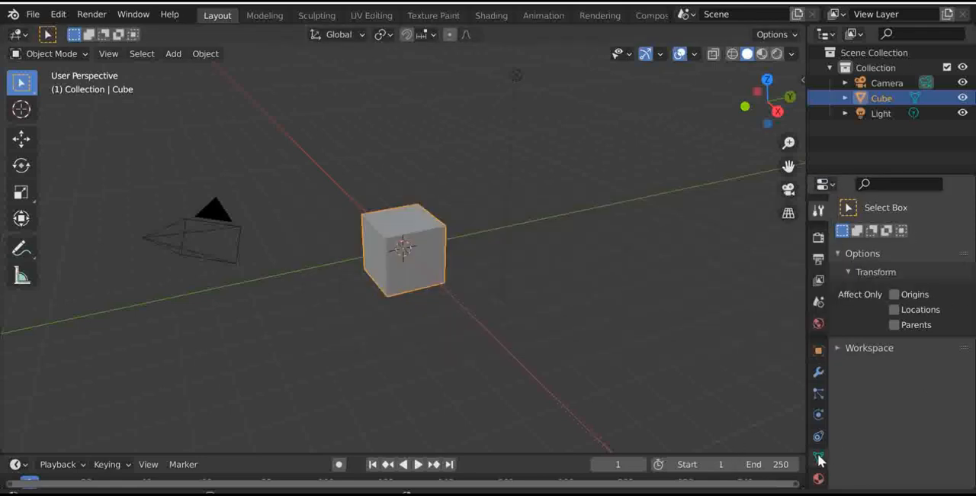
scroll(820, 438, "down", 2)
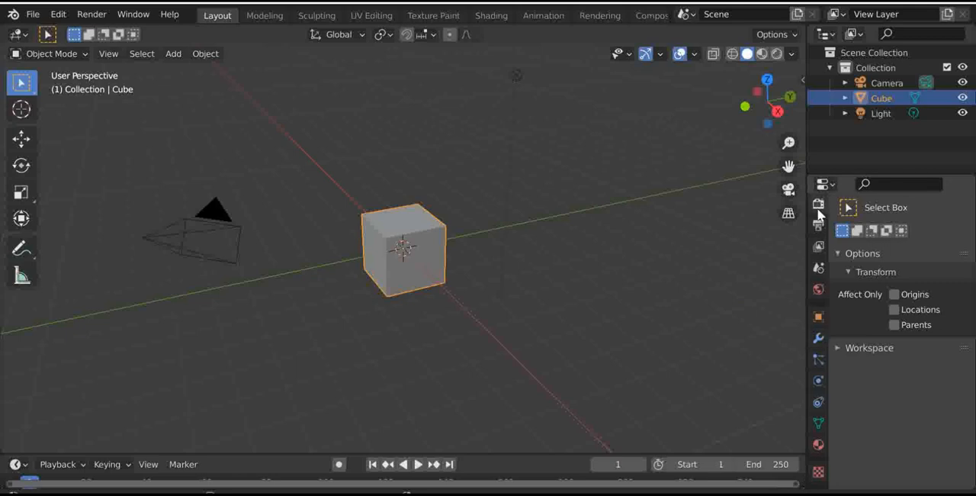
scroll(819, 214, "up", 2)
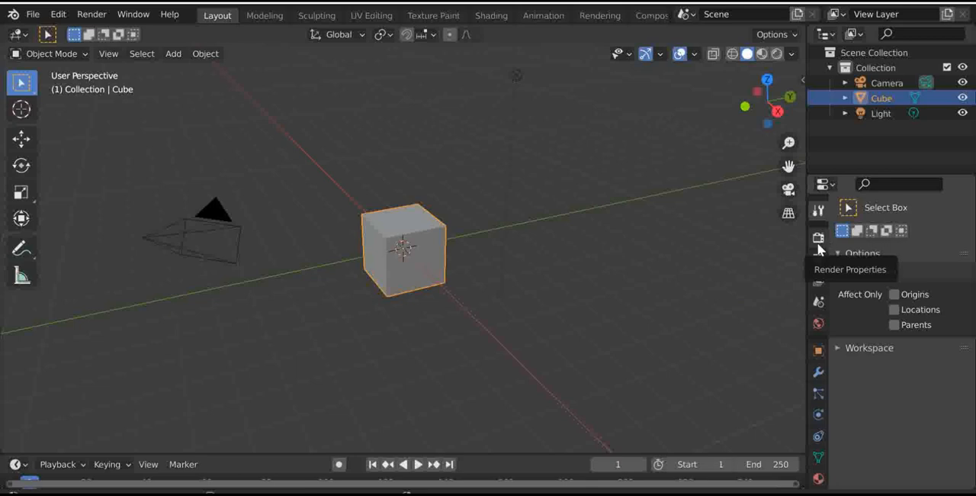
left_click(817, 234)
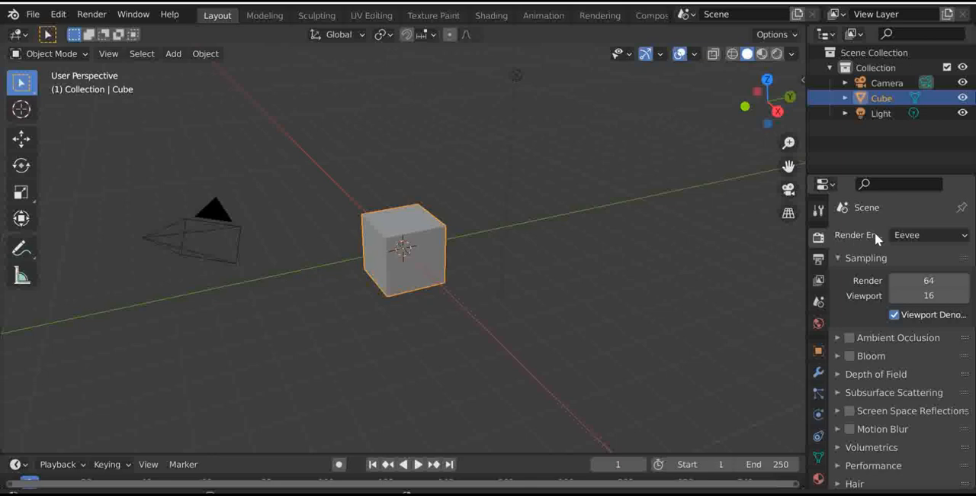
left_click(907, 236)
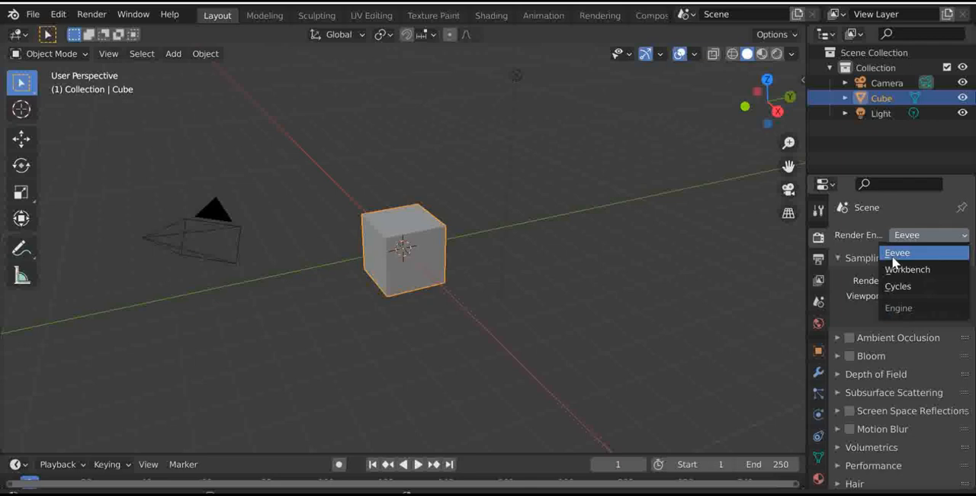
left_click(895, 258)
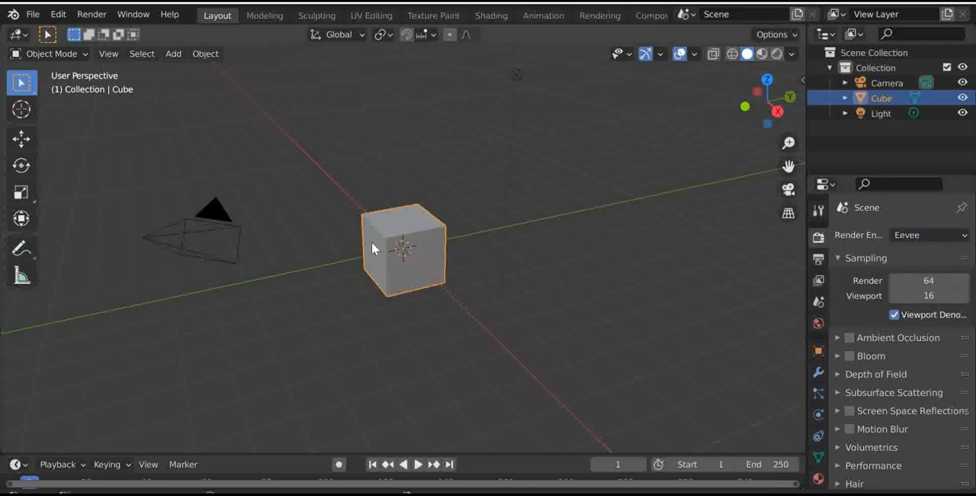
- View the cube through the scene camera and briefly hide the viewport overlays and gizmos
left_click(789, 188)
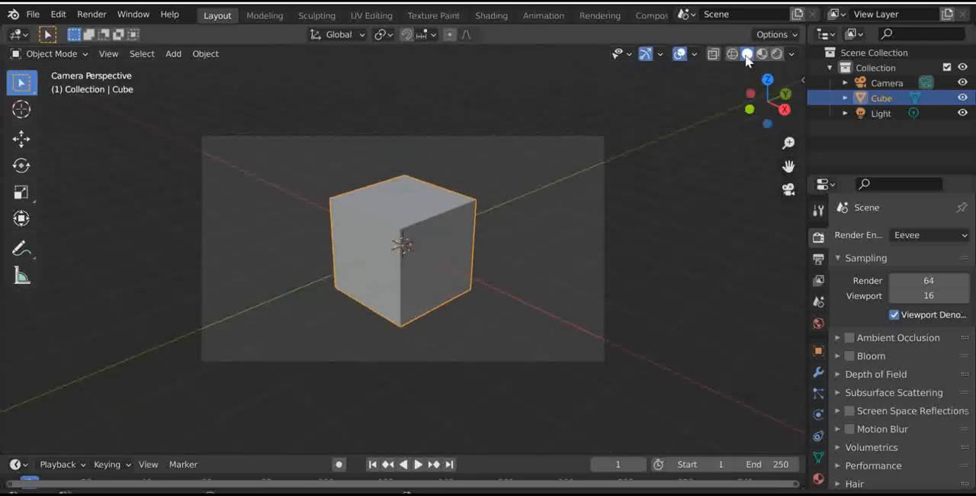
left_click(677, 55)
left_click(645, 53)
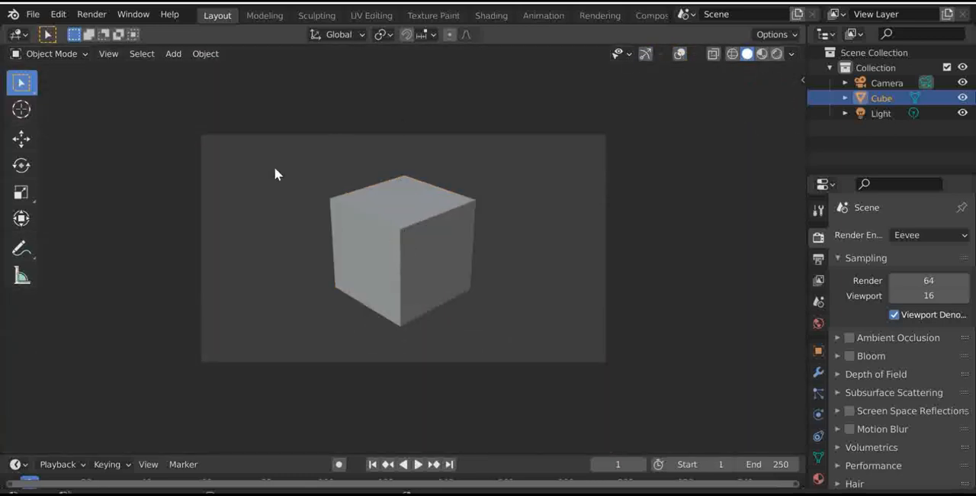
left_click(677, 55)
left_click(646, 53)
- Set the render engine to Cycles with the Experimental feature set, keeping viewport overlays and gizmos shown
left_click(907, 237)
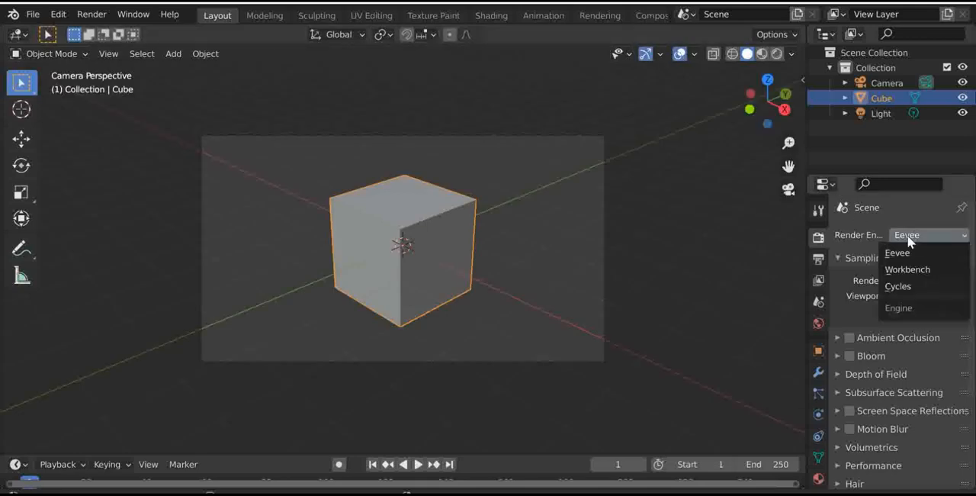
left_click(900, 286)
left_click(678, 54)
left_click(645, 54)
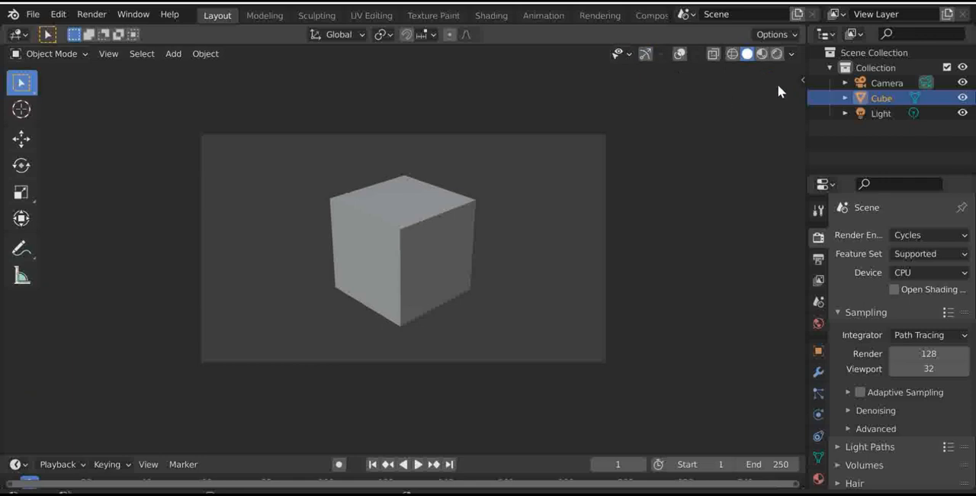
left_click(644, 55)
left_click_drag(739, 79, 766, 118)
scroll(705, 81, "down", 3)
left_click(678, 53)
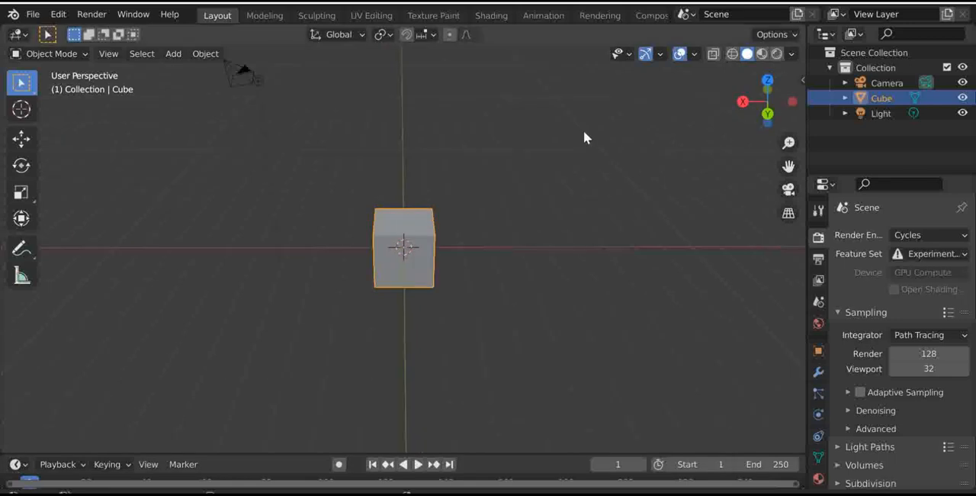
- Set the viewport shading to Rendered and frame the cube closely in the camera view
left_click_drag(738, 108, 774, 93)
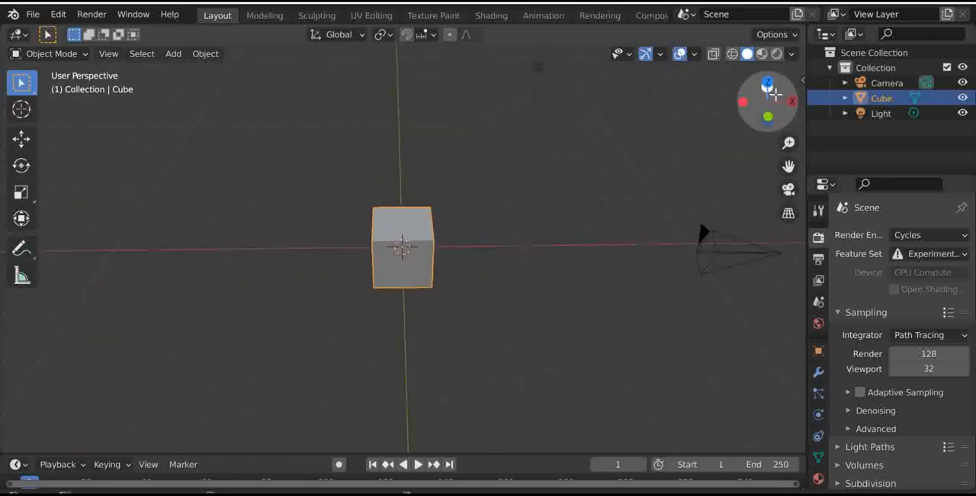
left_click(775, 55)
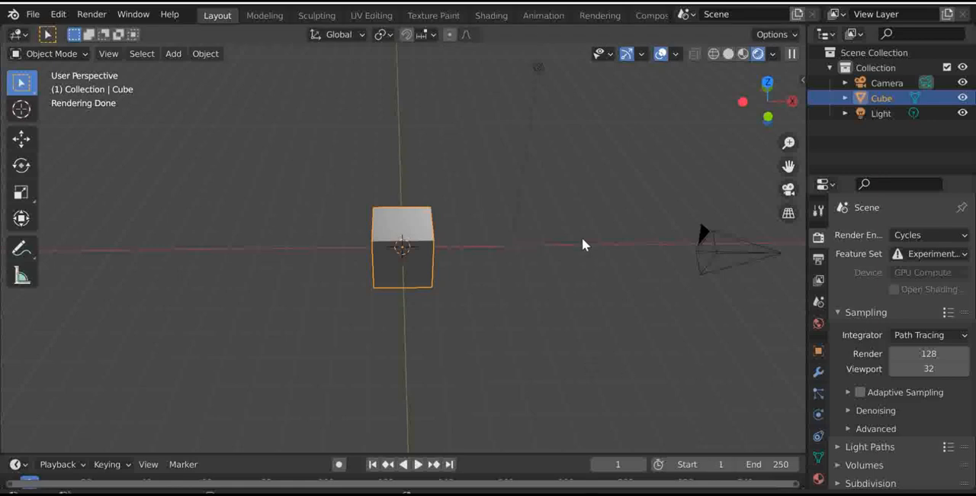
key("z")
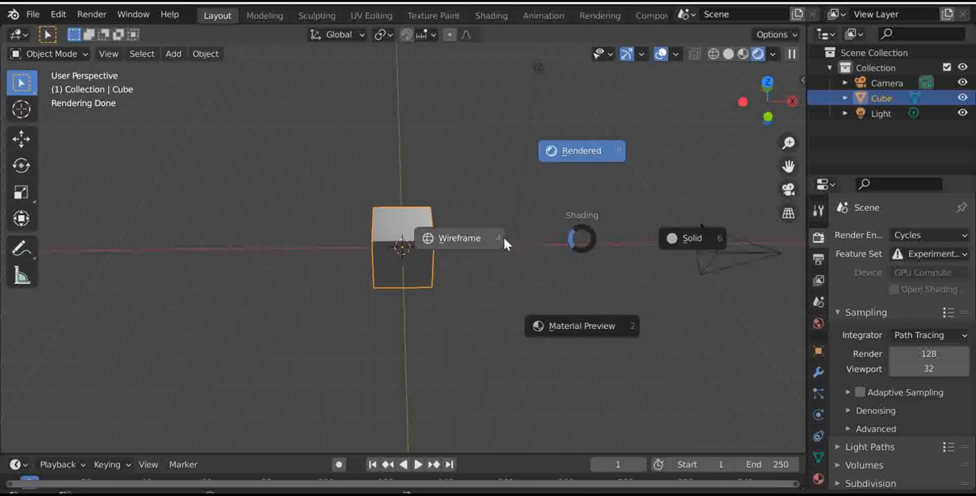
left_click(600, 154)
scroll(702, 141, "up", 8)
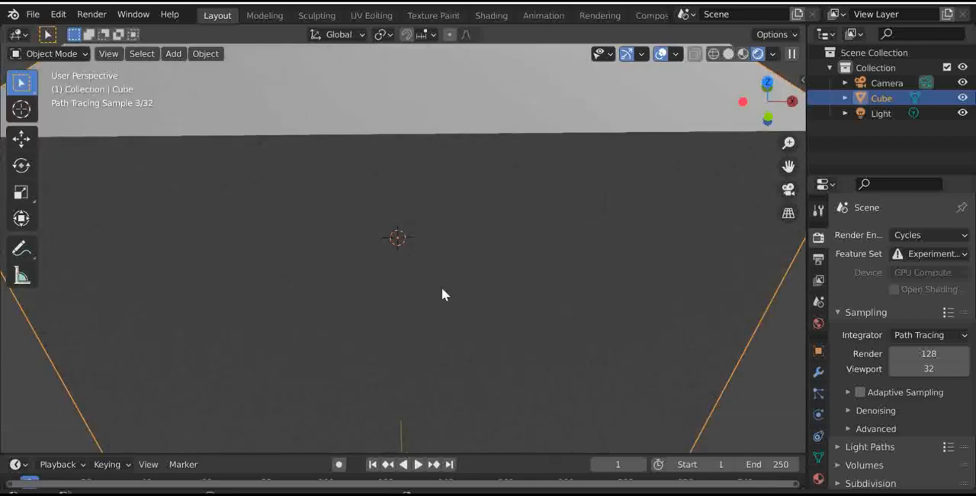
scroll(544, 254, "down", 6)
left_click(788, 189)
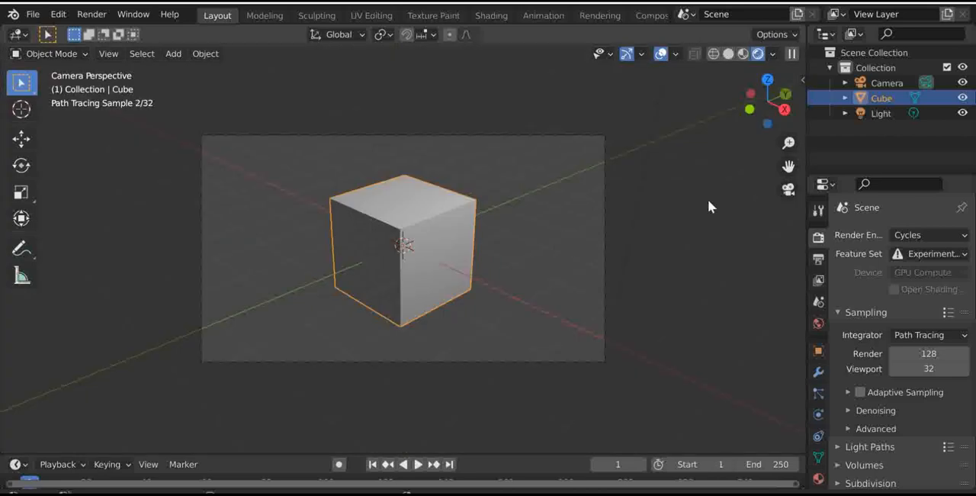
scroll(568, 244, "up", 5)
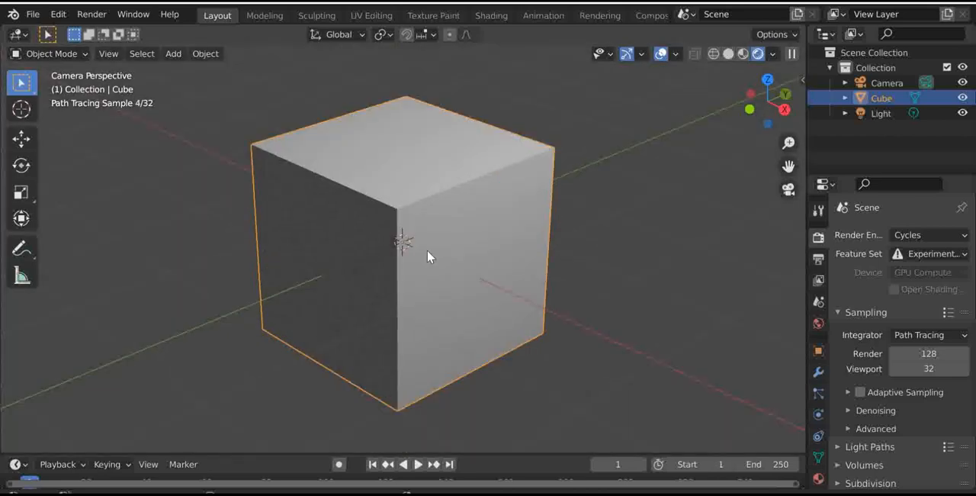
- Delete the default cube and add an ico sphere mesh in its place
key("x")
left_click(426, 244)
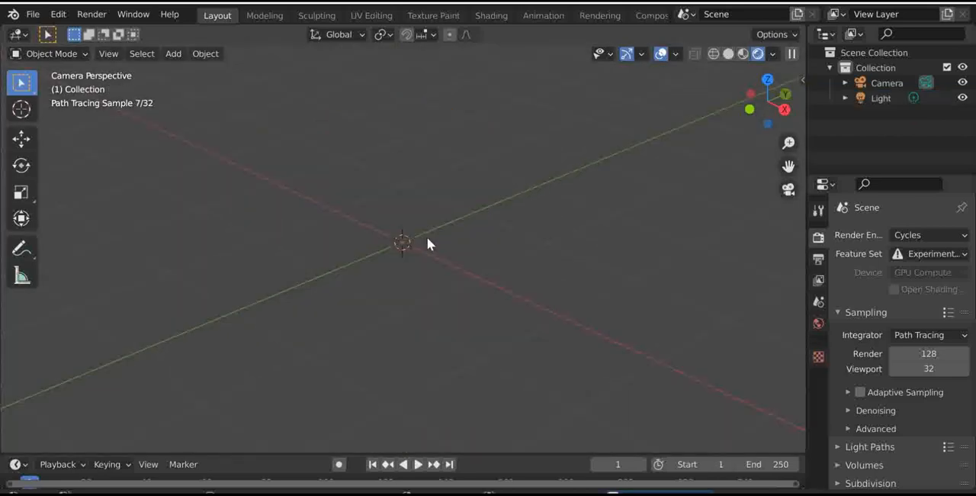
key("shift+a")
mouse_move(438, 199)
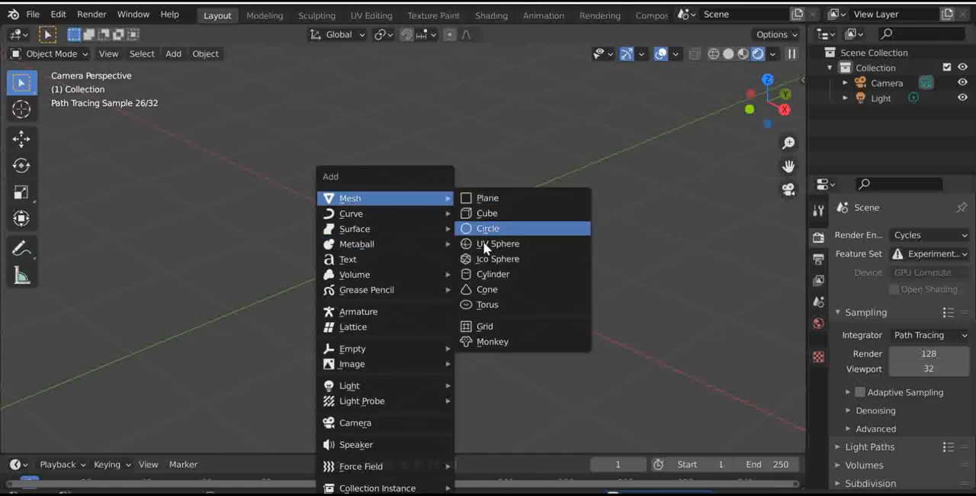
left_click(483, 254)
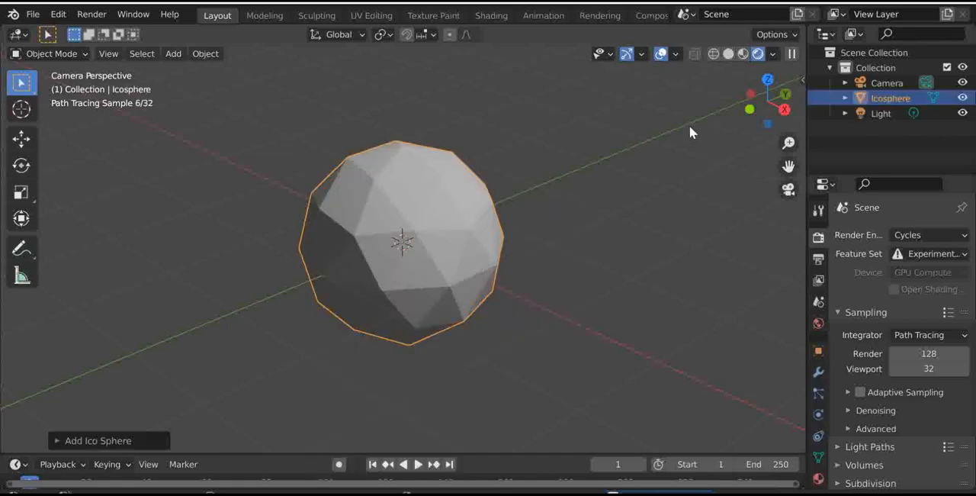
- Render the ico sphere with Cycles, then set the render result to Slot 2 and leave the render window
key("F12")
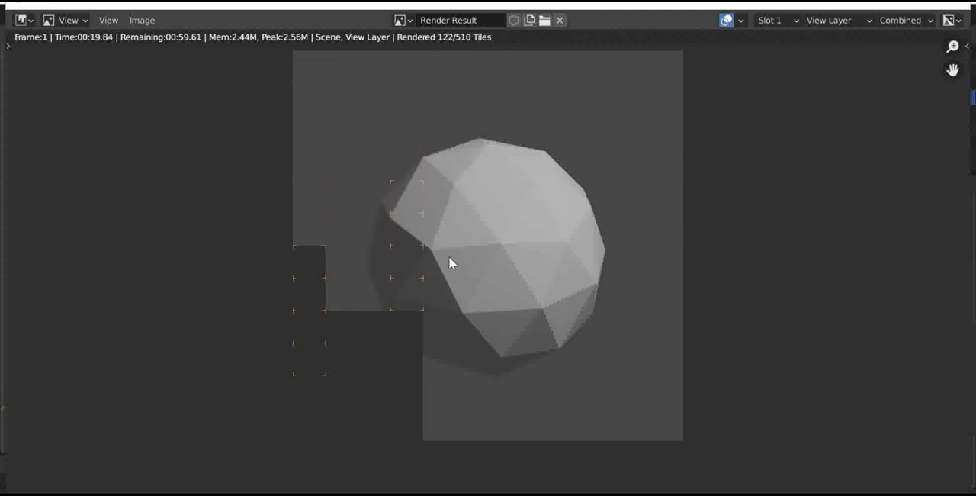
left_click(788, 19)
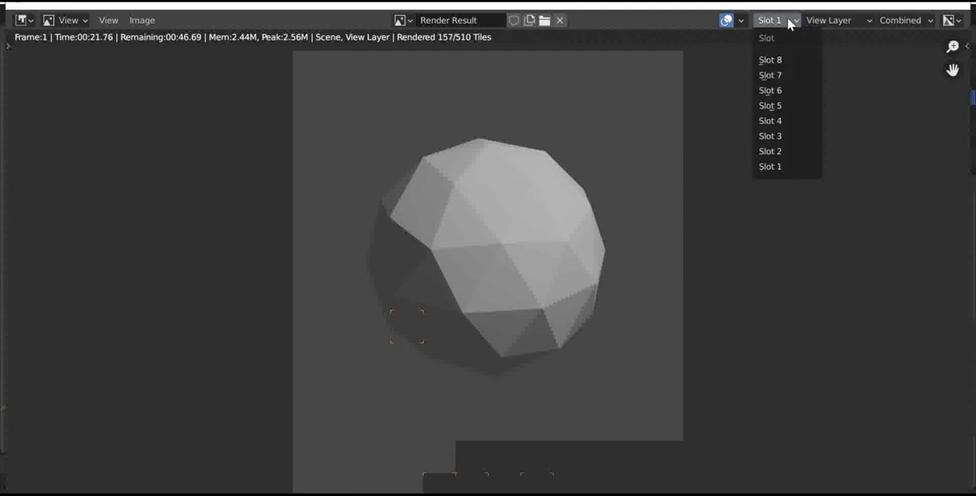
left_click(771, 151)
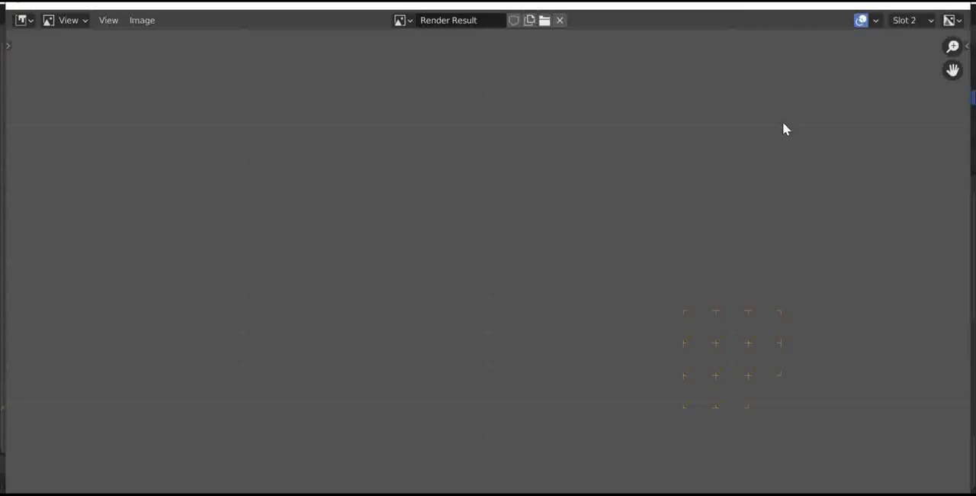
left_click(885, 5)
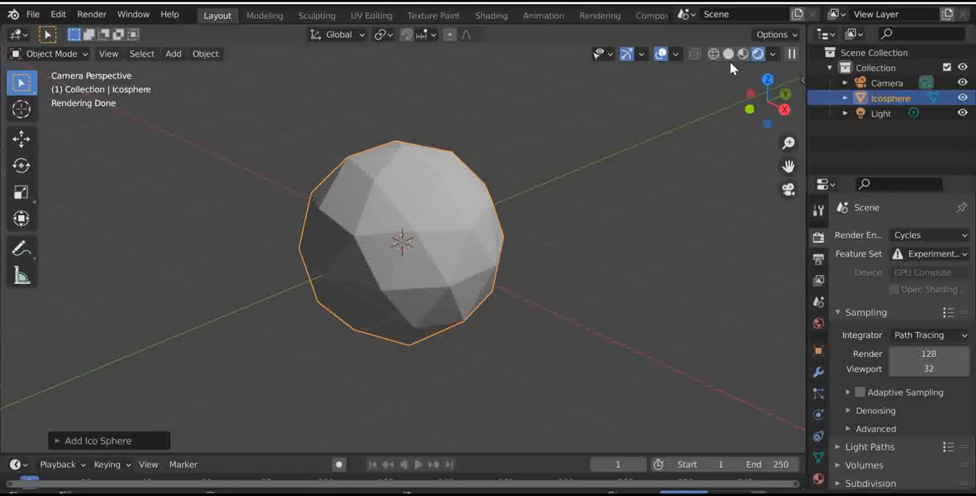
- Set the render engine to Eevee and render the ico sphere into Slot 2
left_click(909, 233)
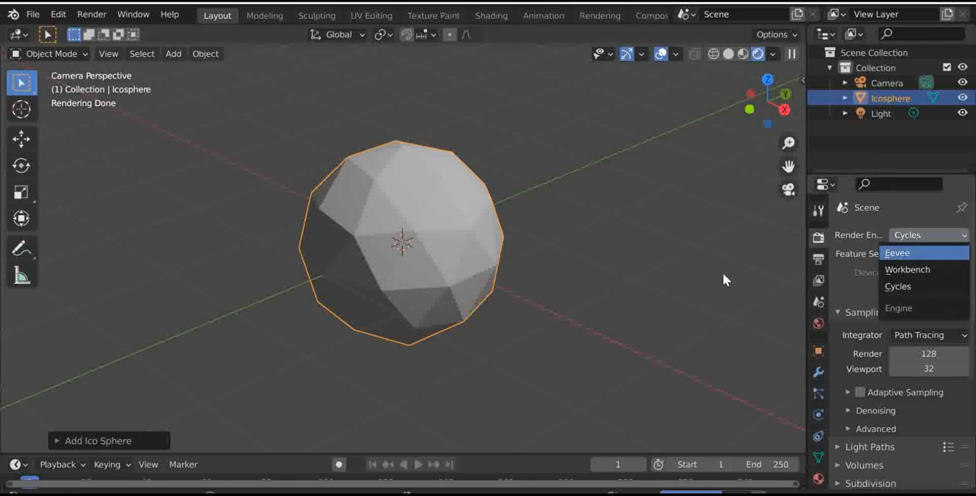
left_click(884, 253)
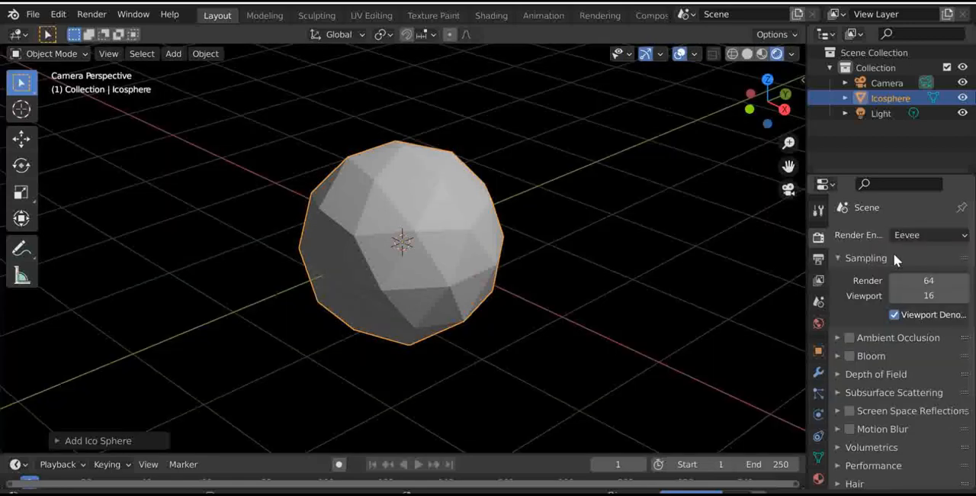
key("F12")
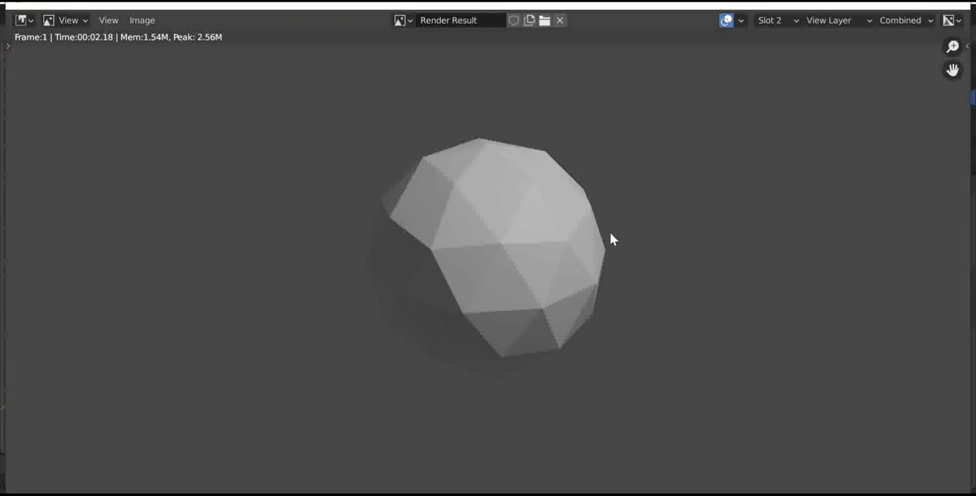
scroll(483, 196, "up", 5)
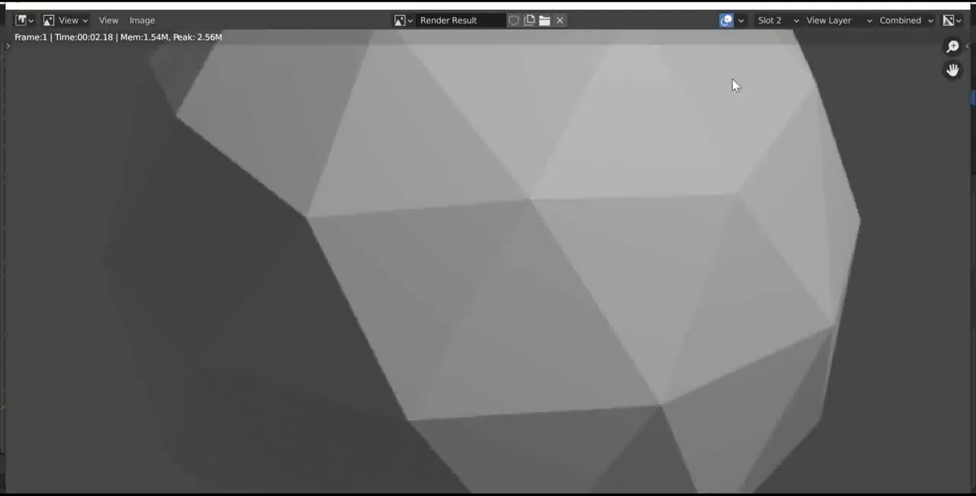
- Compare the Eevee render with the Cycles render stored in Slot 1, then close the render window
left_click(770, 21)
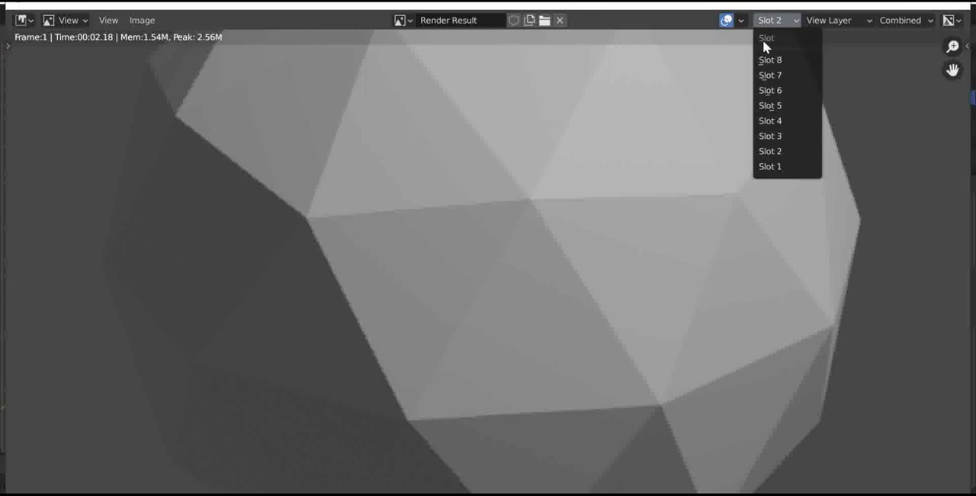
left_click(774, 166)
scroll(635, 182, "down", 8)
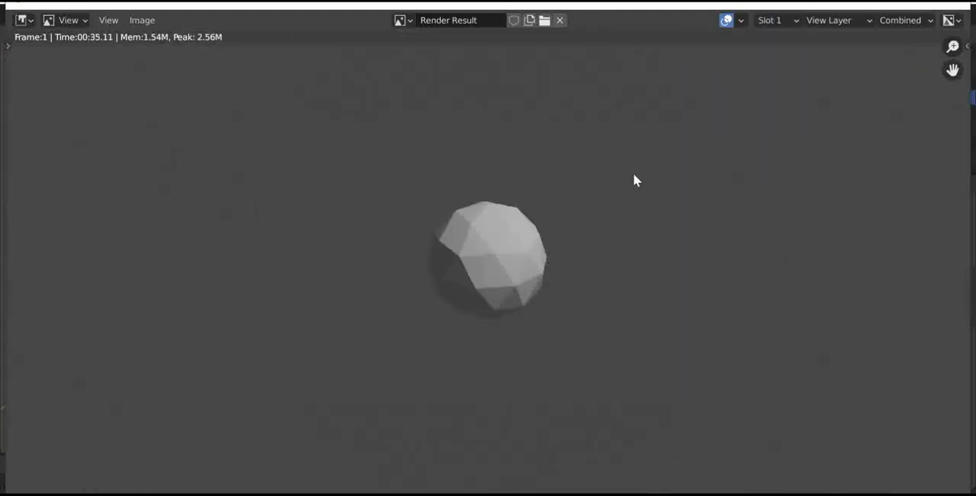
left_click(776, 20)
left_click(770, 167)
left_click(960, 3)
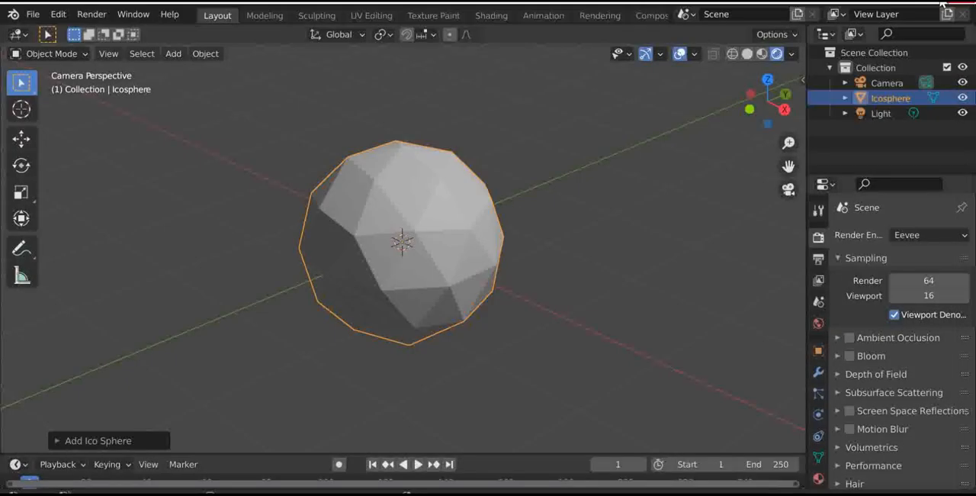
- Inspect the shading of the ico sphere from several sides in the Eevee rendered viewport
scroll(457, 206, "up", 3)
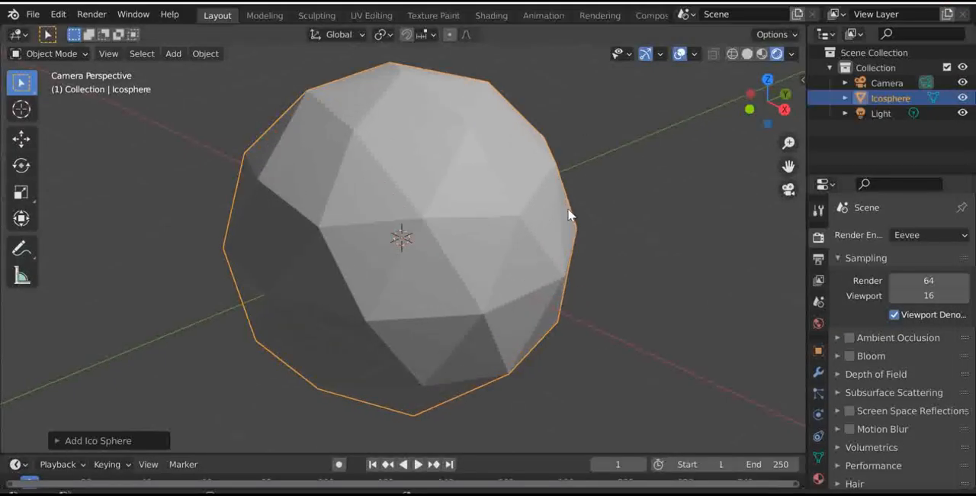
left_click(905, 236)
left_click_drag(773, 79, 773, 139)
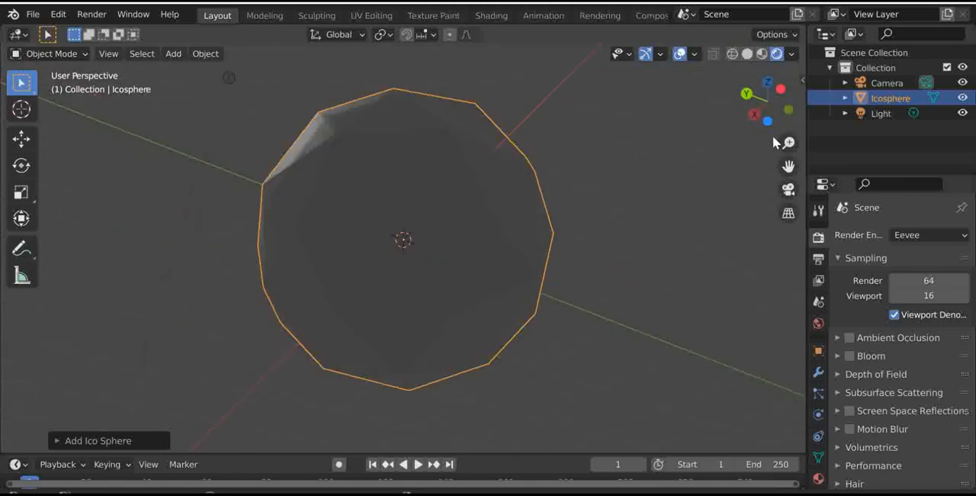
left_click_drag(760, 97, 888, 163)
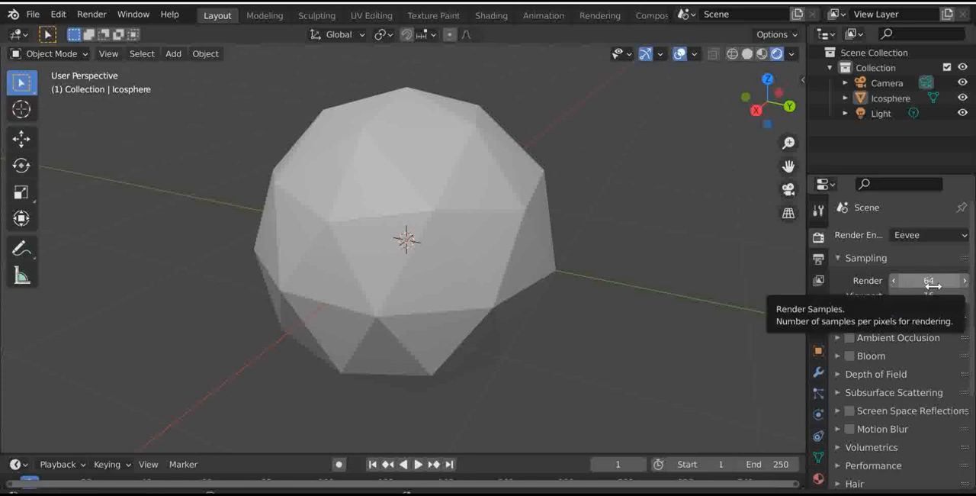
- Look through the Eevee render settings from Sampling down to Color Management
scroll(919, 289, "down", 2)
scroll(918, 290, "down", 1)
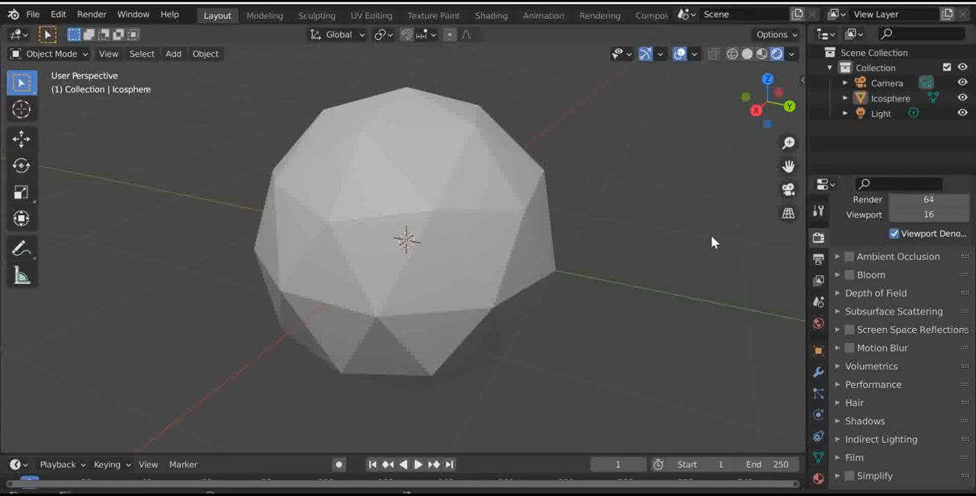
scroll(482, 210, "up", 5)
scroll(482, 210, "down", 7)
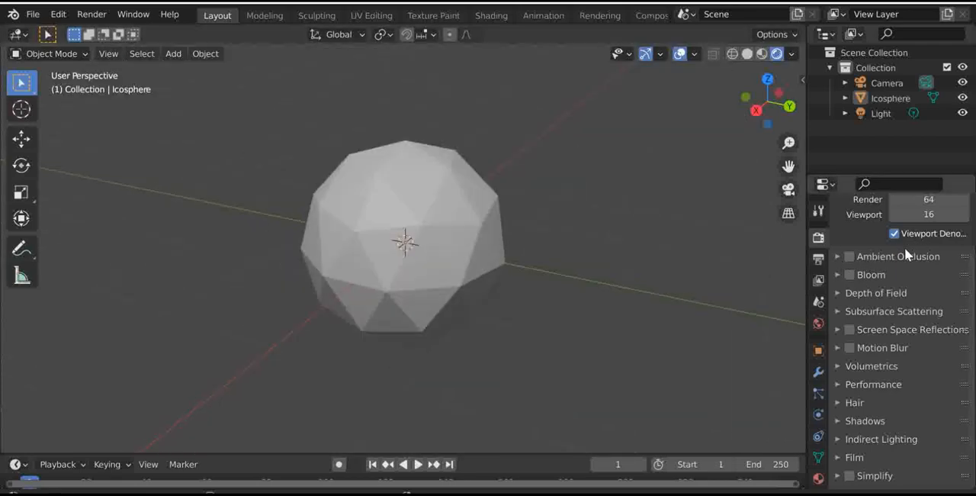
scroll(881, 432, "down", 3)
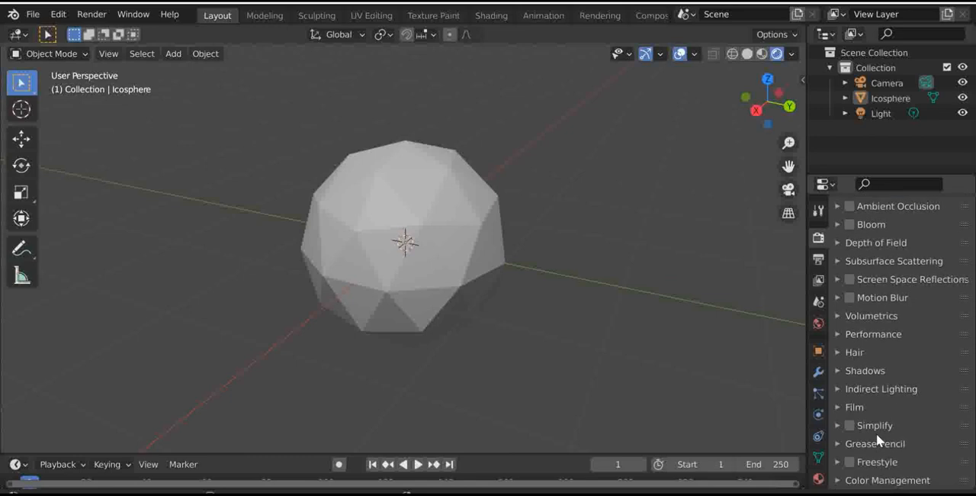
- Try Ambient Occlusion with a distance of 1.69 m on the ico sphere, then disable it again
scroll(885, 381, "up", 5)
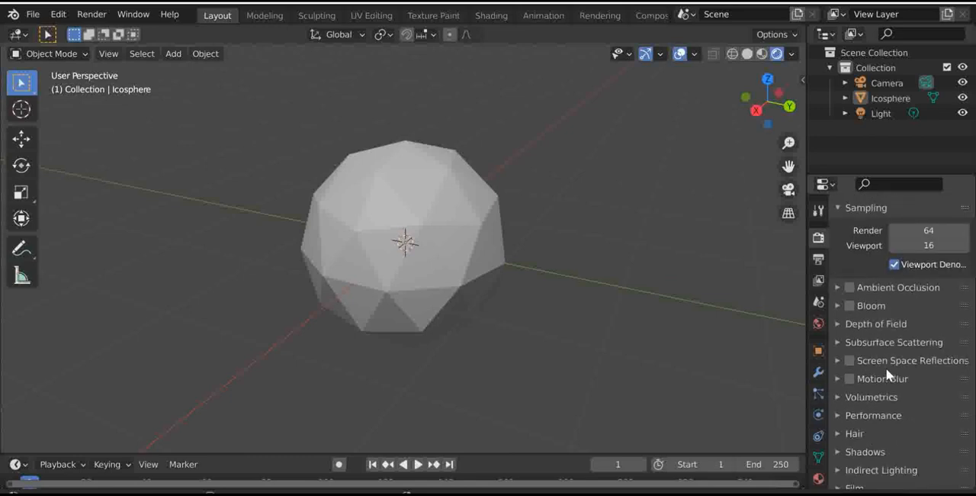
left_click(849, 288)
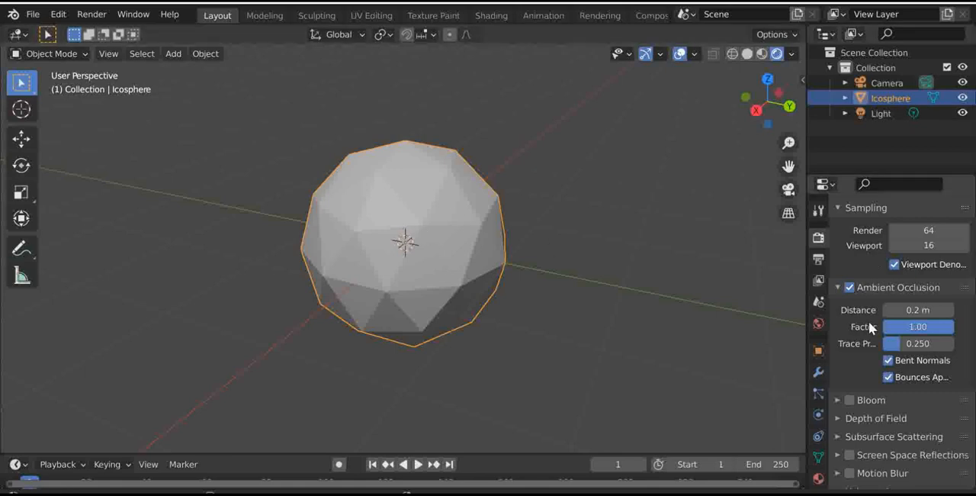
left_click_drag(906, 312, 931, 312)
left_click_drag(773, 97, 720, 87)
left_click_drag(900, 309, 921, 309)
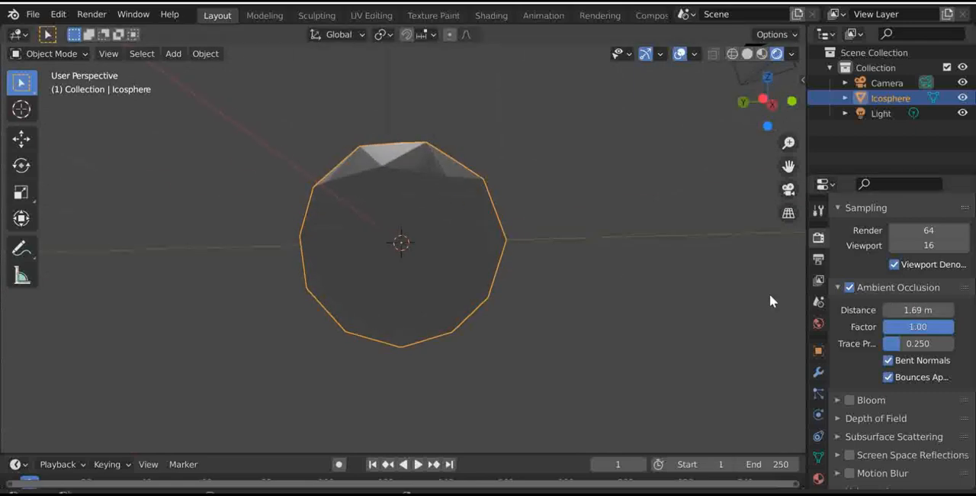
scroll(884, 305, "down", 2)
left_click(849, 246)
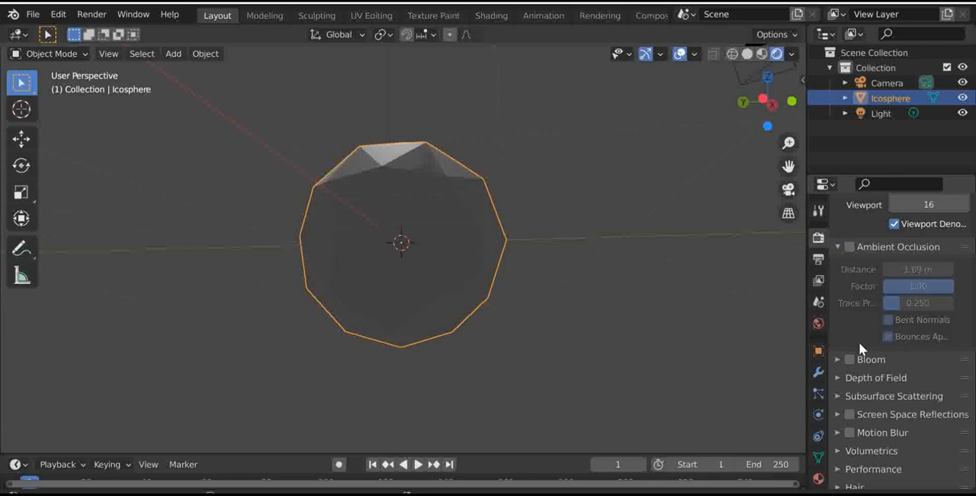
- Try the Bloom effect while viewing the ico sphere from another side, and turn it off again
left_click(855, 360)
left_click(843, 359)
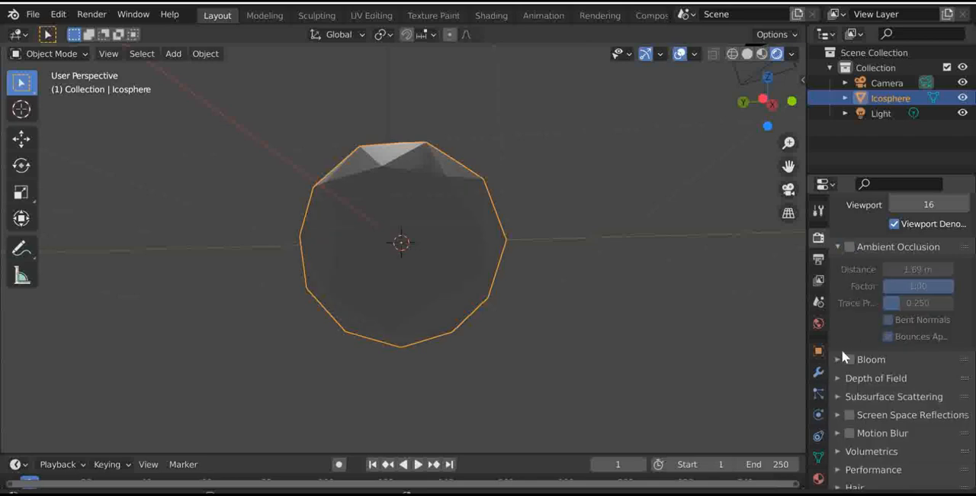
left_click(849, 359)
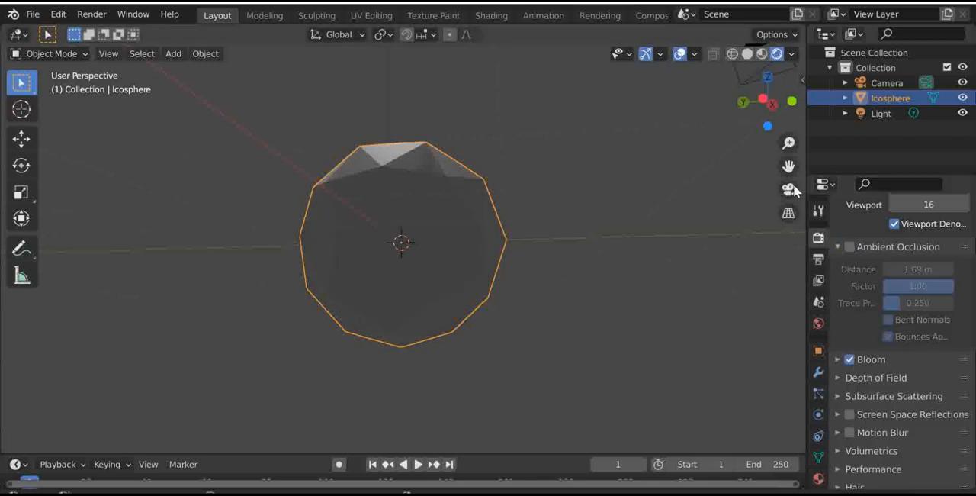
mouse_move(766, 100)
left_mouse_down()
mouse_move(744, 111)
mouse_move(753, 104)
left_mouse_up()
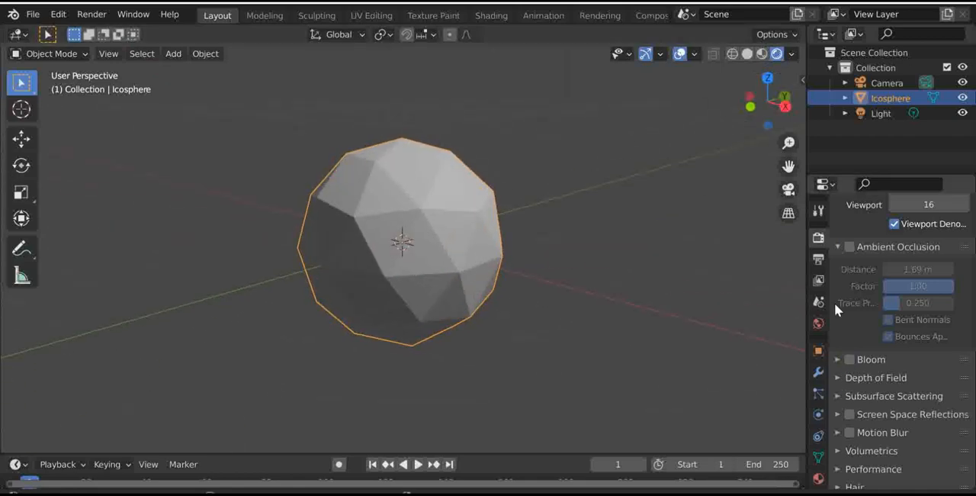
- Review the output properties for dimensions, frame range and file format, and check the contents of the output folder
left_click(820, 260)
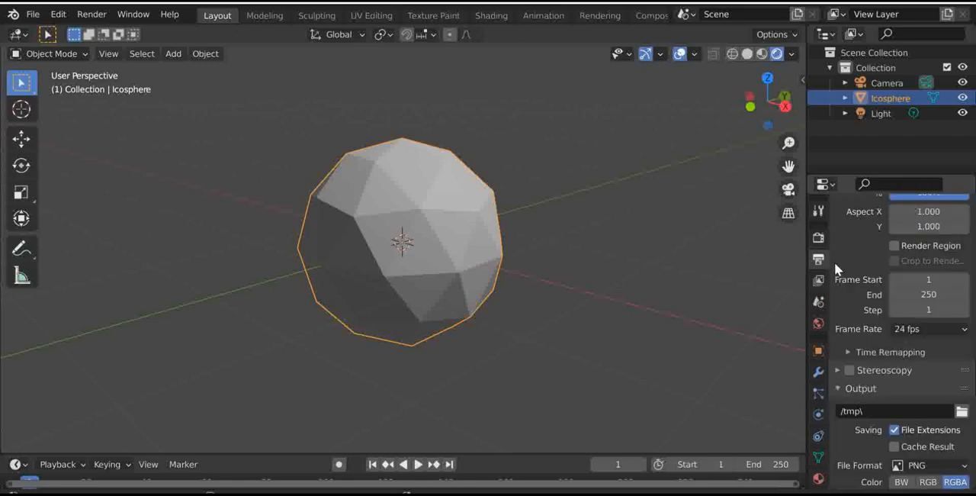
scroll(868, 306, "up", 5)
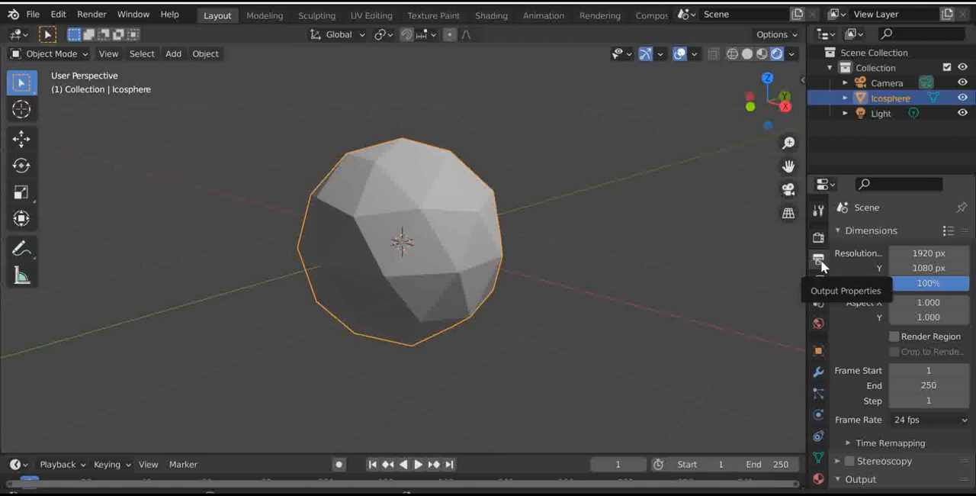
scroll(883, 300, "down", 5)
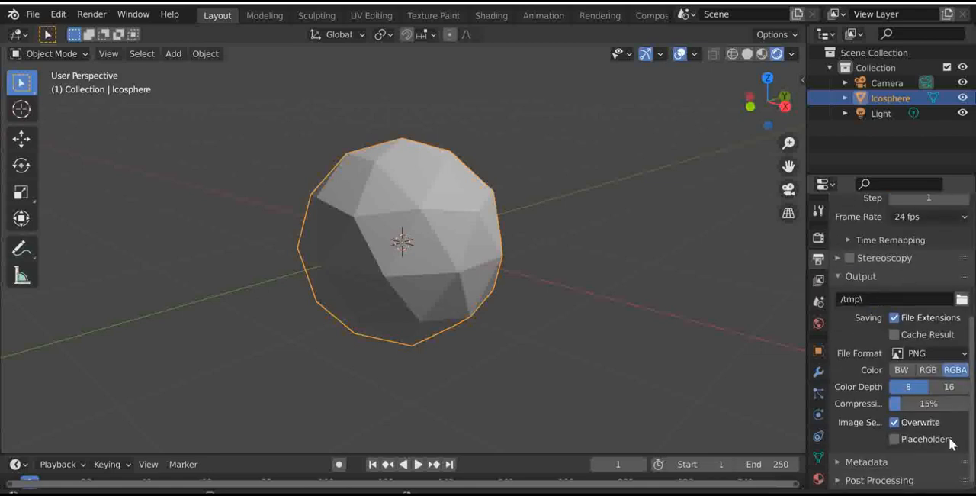
left_click(90, 13)
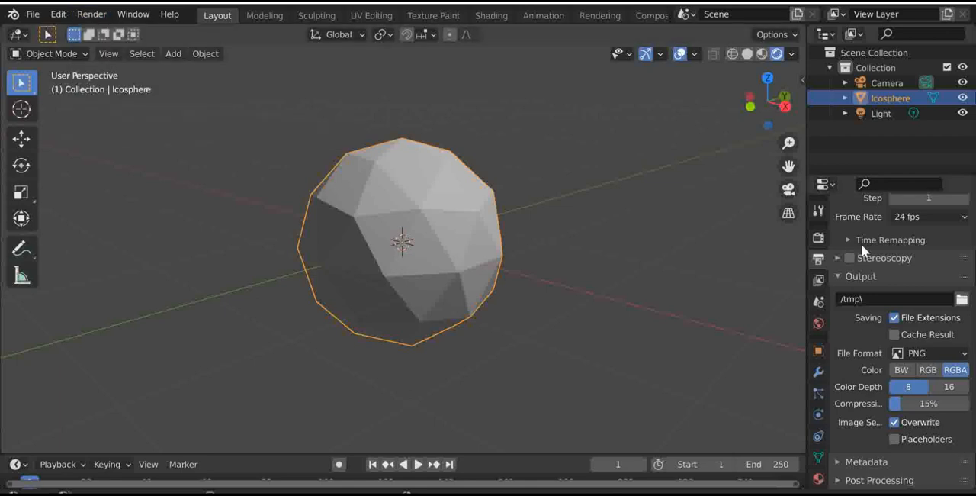
left_click(962, 299)
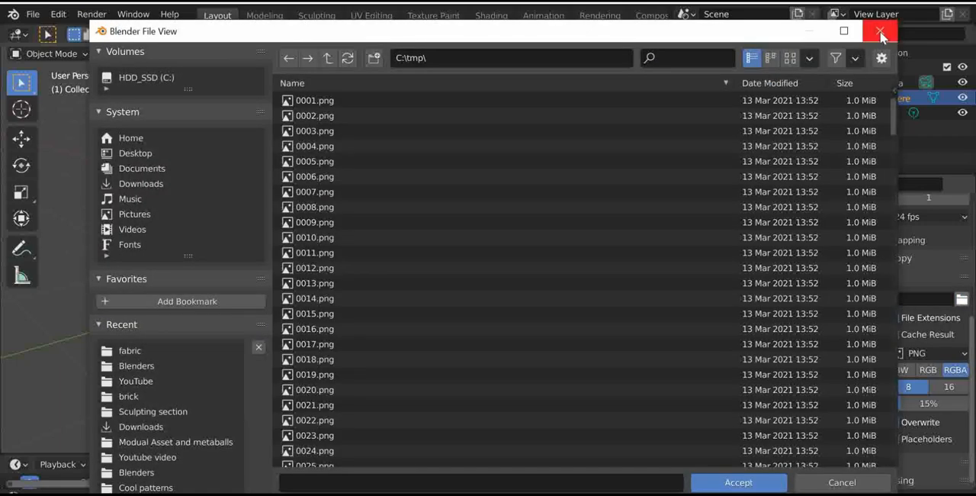
left_click(876, 32)
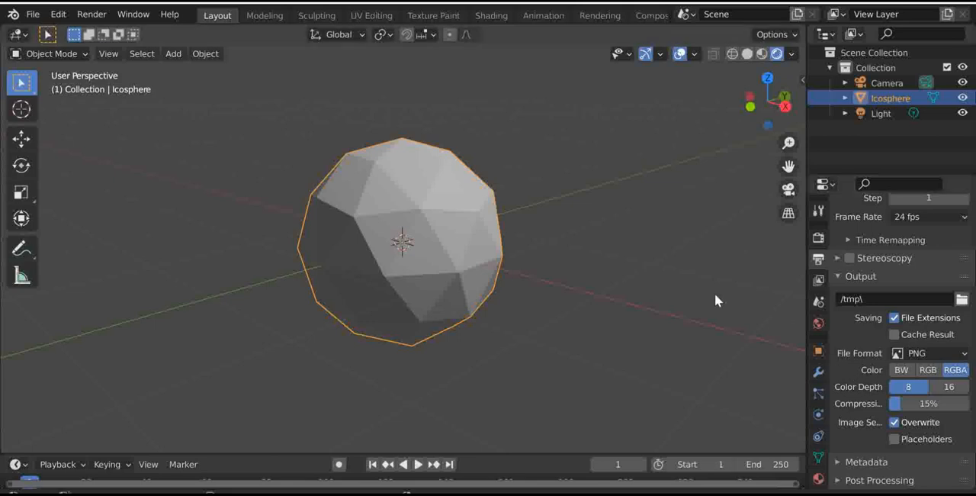
- Enable Stereoscopy in the output properties and view the ico sphere through the camera
scroll(907, 271, "up", 2)
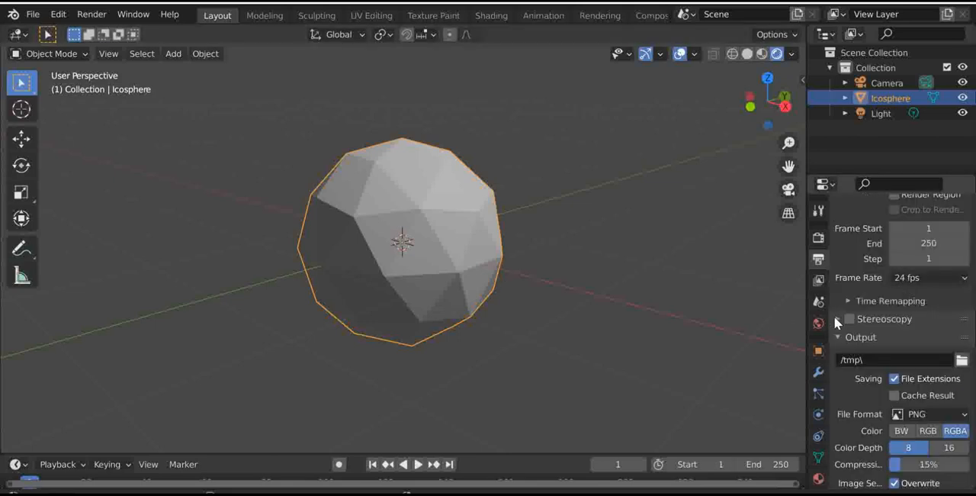
left_click(837, 319)
left_click(849, 319)
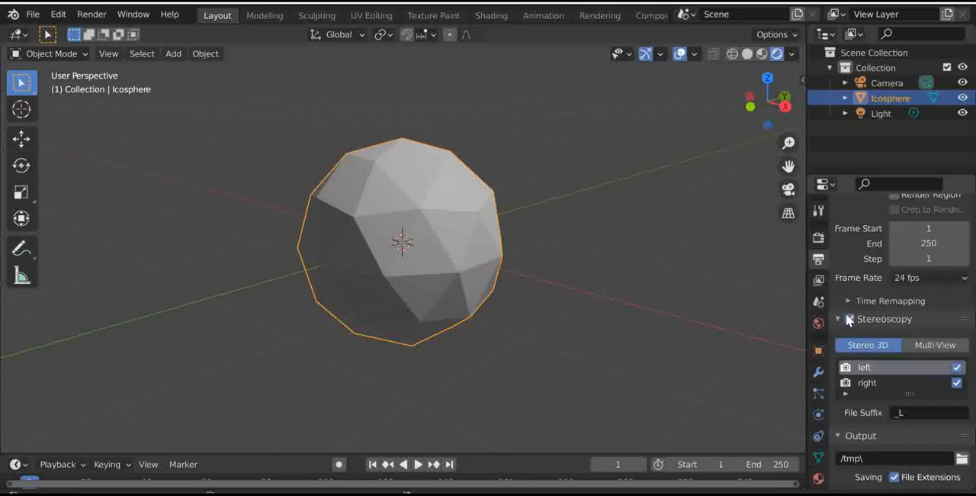
scroll(762, 237, "down", 4)
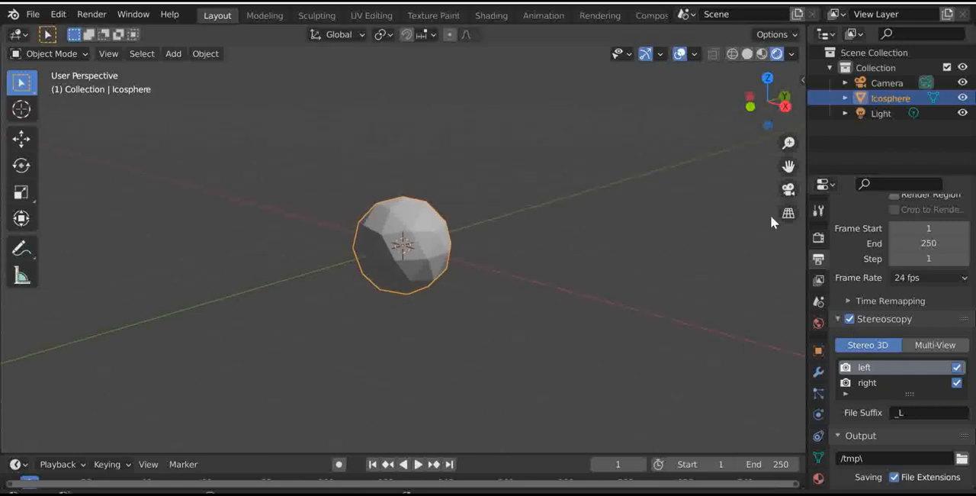
left_click(787, 191)
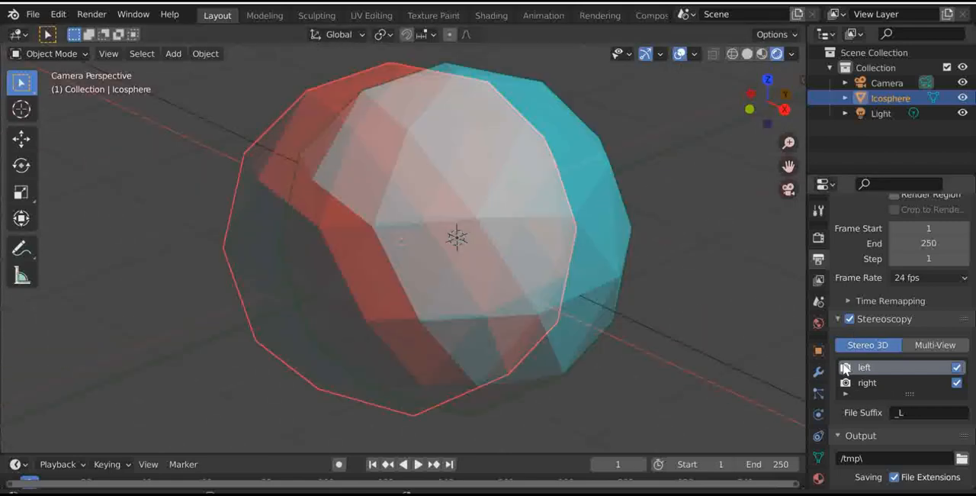
- Compare the ico sphere in the Stereo 3D camera view with the free perspective view
scroll(490, 304, "down", 4)
scroll(491, 300, "up", 5)
scroll(495, 296, "down", 2)
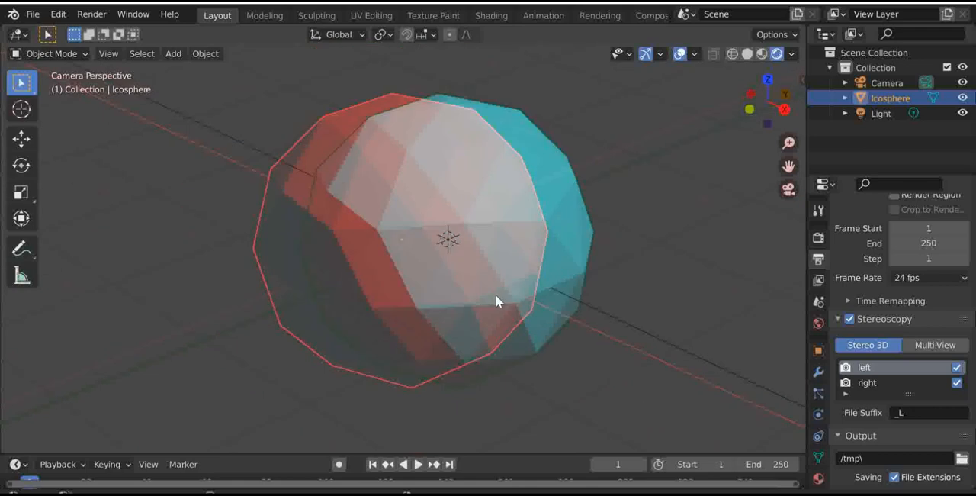
left_click_drag(751, 103, 772, 111)
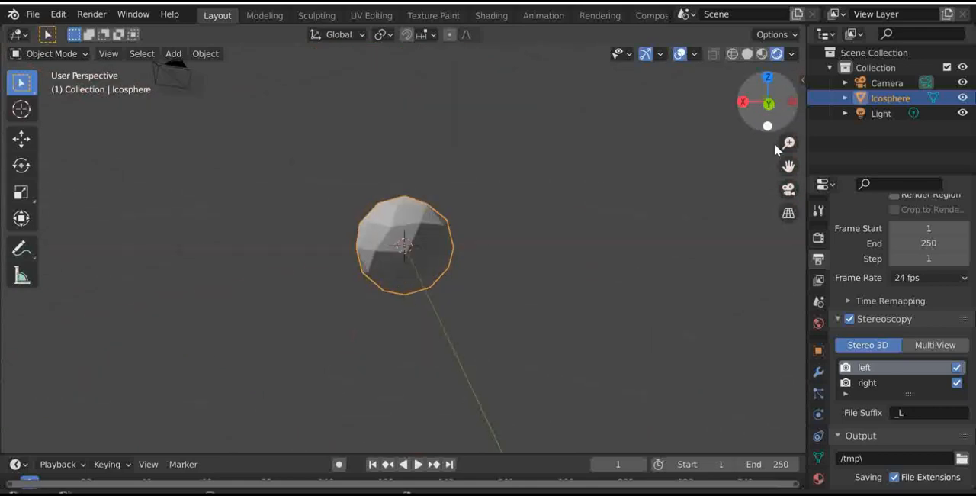
left_click(786, 195)
scroll(362, 278, "up", 2)
scroll(405, 252, "down", 4)
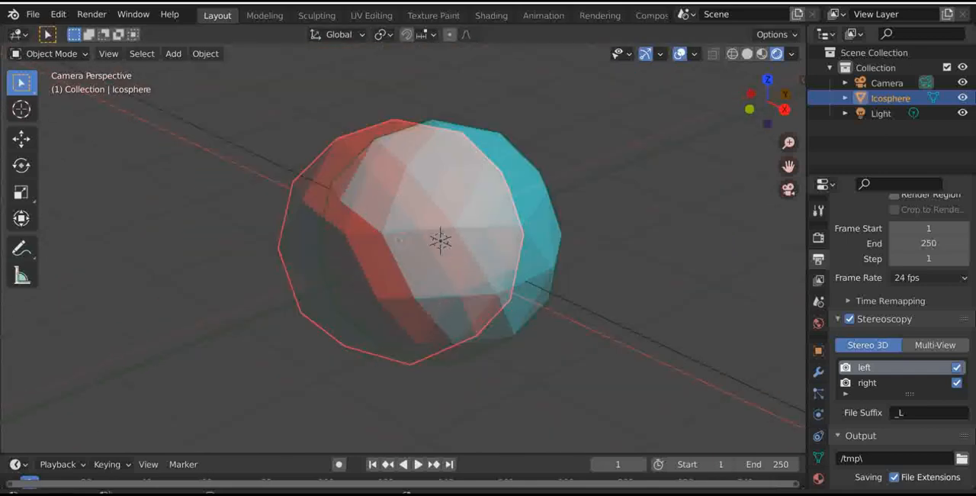
- Switch the stereoscopy mode to Multi-View and try toggling the left, right and RenderView views off and on
left_click(867, 382)
scroll(892, 343, "down", 2)
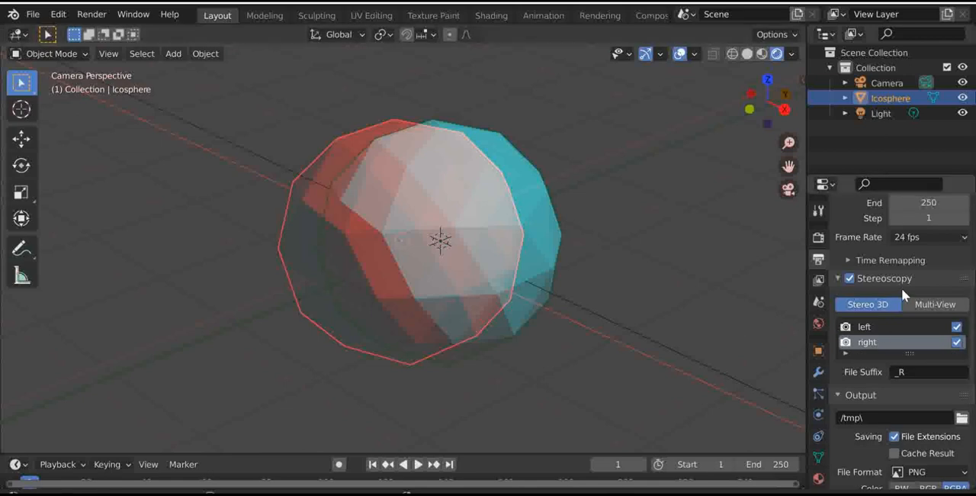
left_click(916, 304)
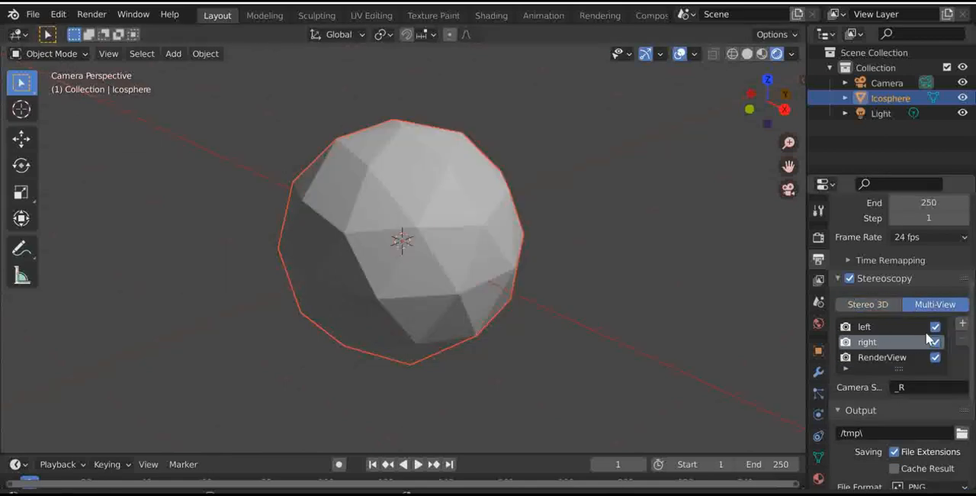
left_click(935, 327)
left_click(935, 341)
left_click(934, 358)
left_click(936, 343)
left_click(935, 358)
left_click(935, 327)
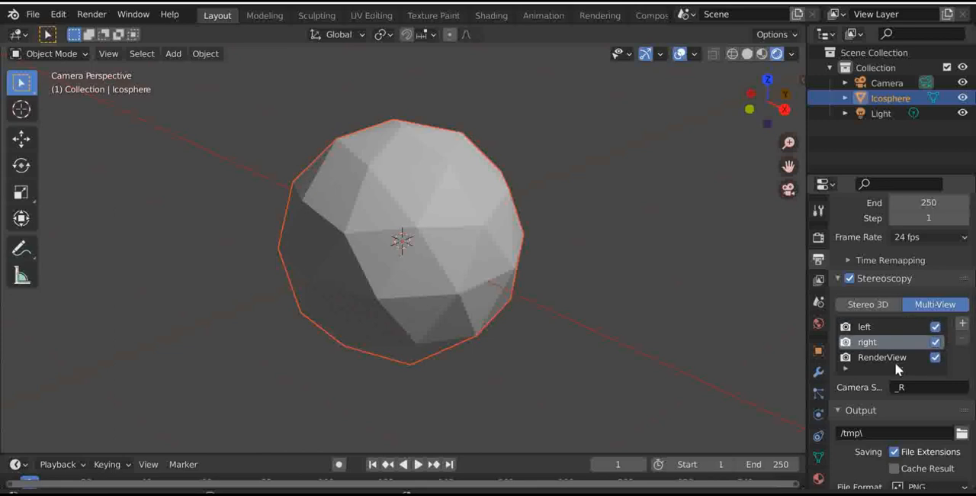
- Examine the ico sphere in Multi-View mode from a free perspective and through the camera
scroll(701, 176, "down", 2)
left_click_drag(766, 106, 777, 137)
left_click(790, 192)
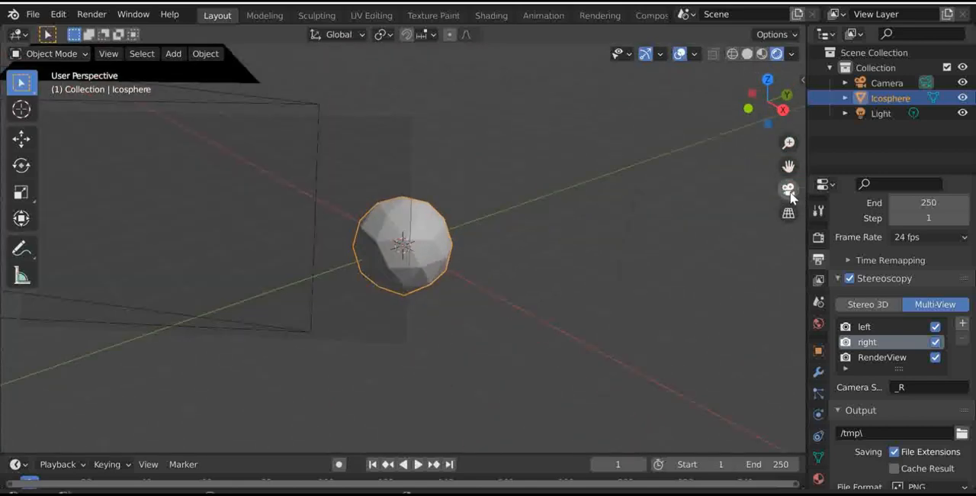
scroll(493, 199, "down", 9)
scroll(493, 199, "up", 6)
scroll(558, 179, "up", 3)
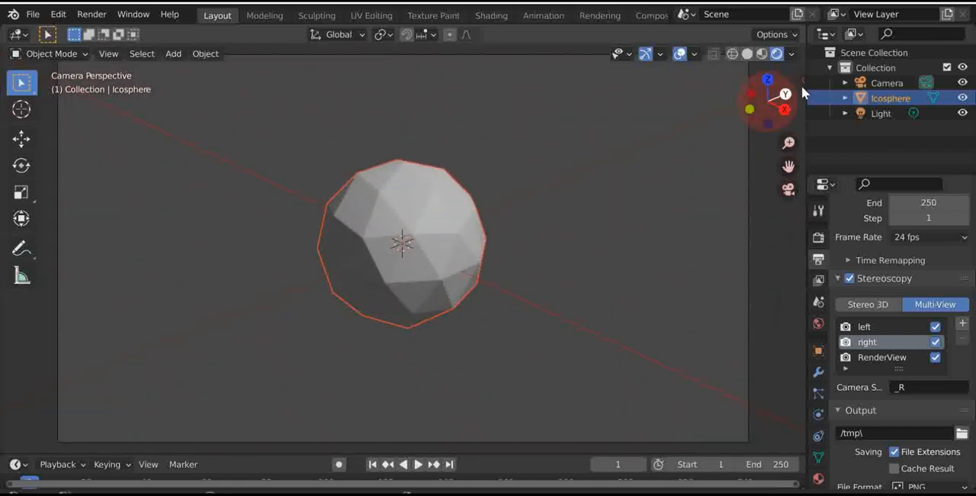
scroll(718, 142, "up", 5)
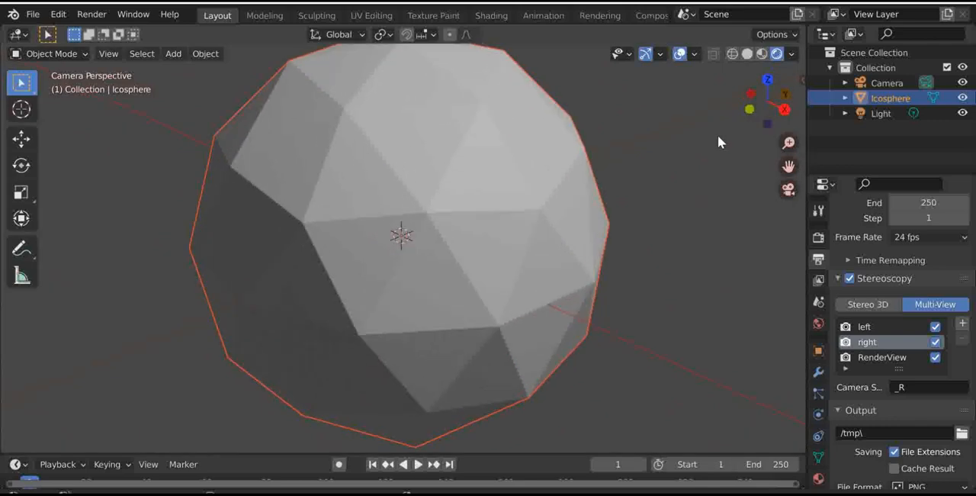
scroll(718, 142, "down", 4)
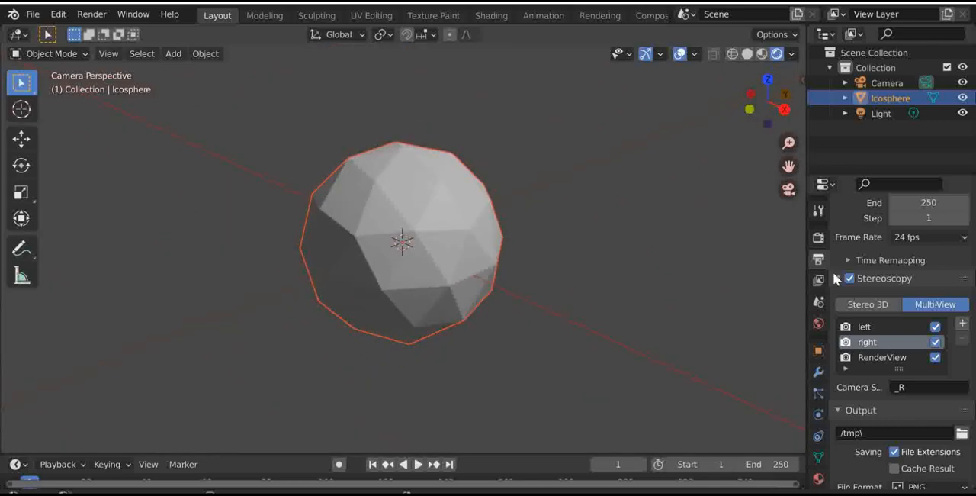
- Set the stereoscopy mode back to Stereo 3D and render the ico sphere
left_click(876, 305)
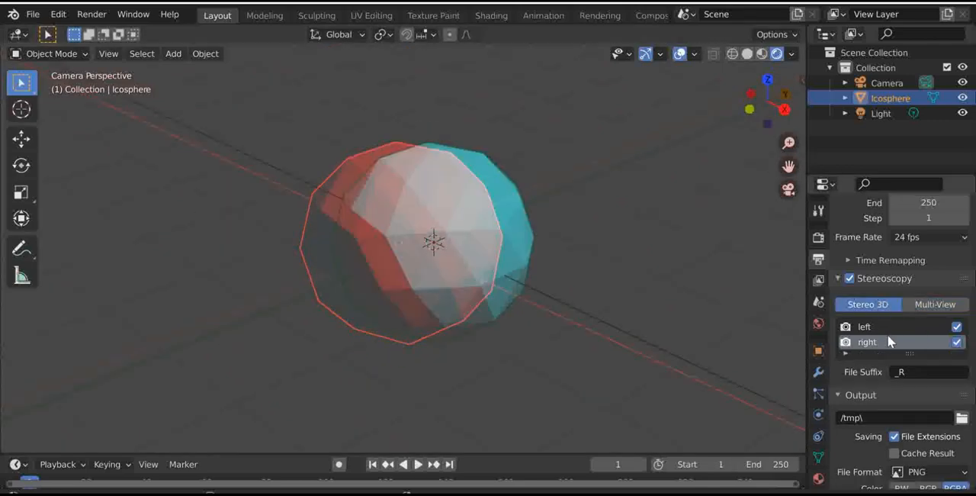
scroll(407, 253, "up", 2)
scroll(408, 247, "down", 2)
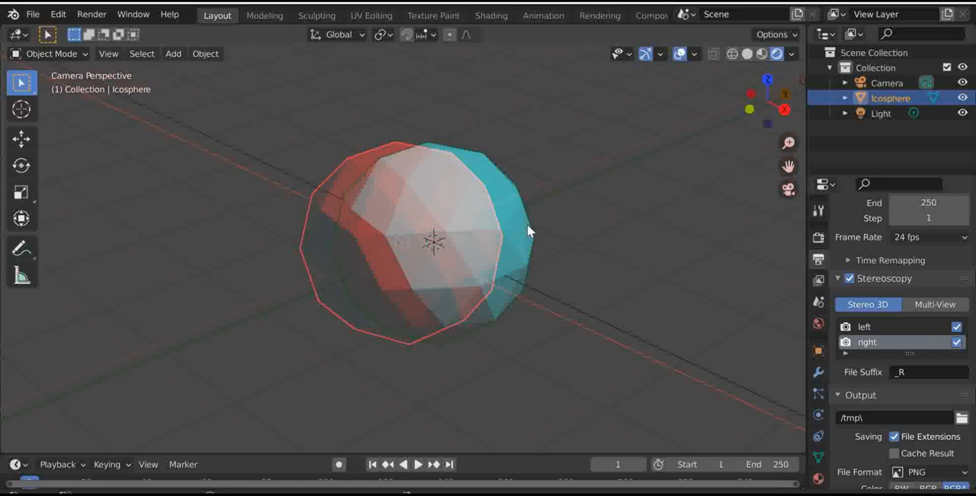
key("F12")
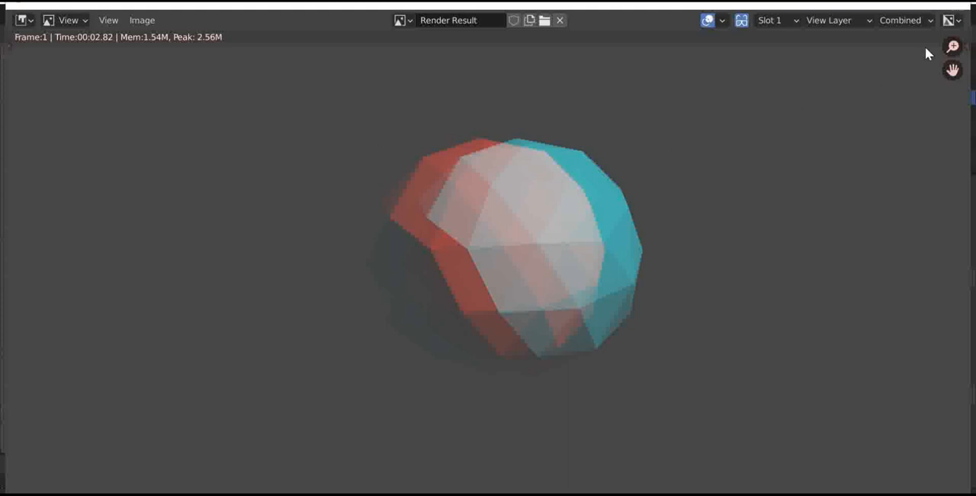
- Inspect the stereoscopic render result at different magnifications, then close the render window and return to the output dimensions
scroll(708, 191, "down", 9)
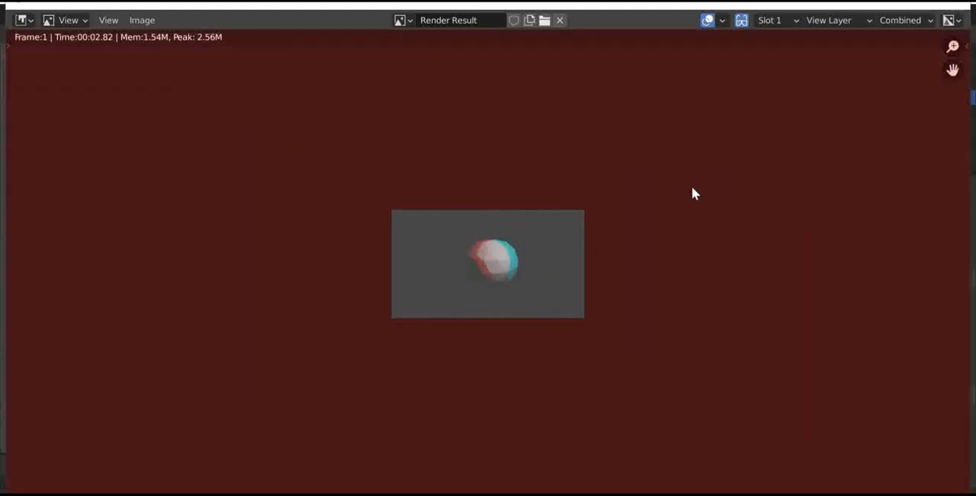
scroll(608, 213, "up", 9)
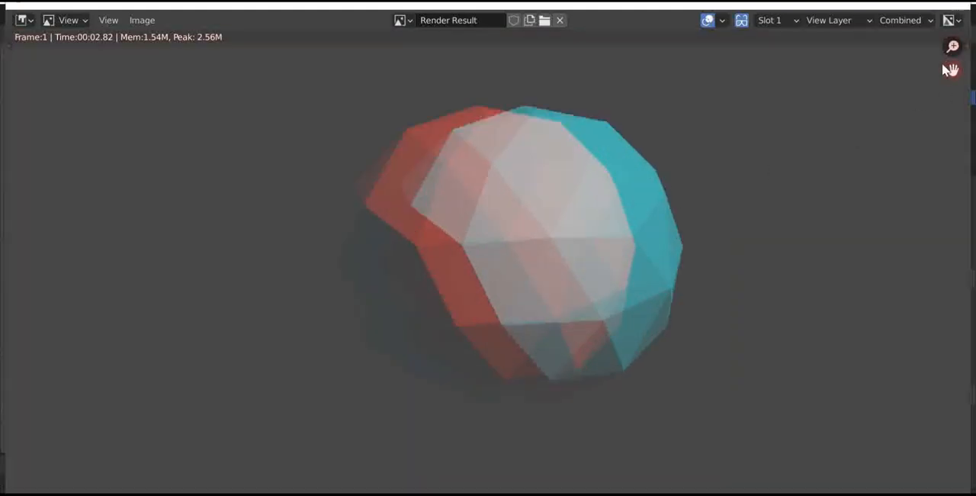
left_click_drag(952, 70, 892, 92)
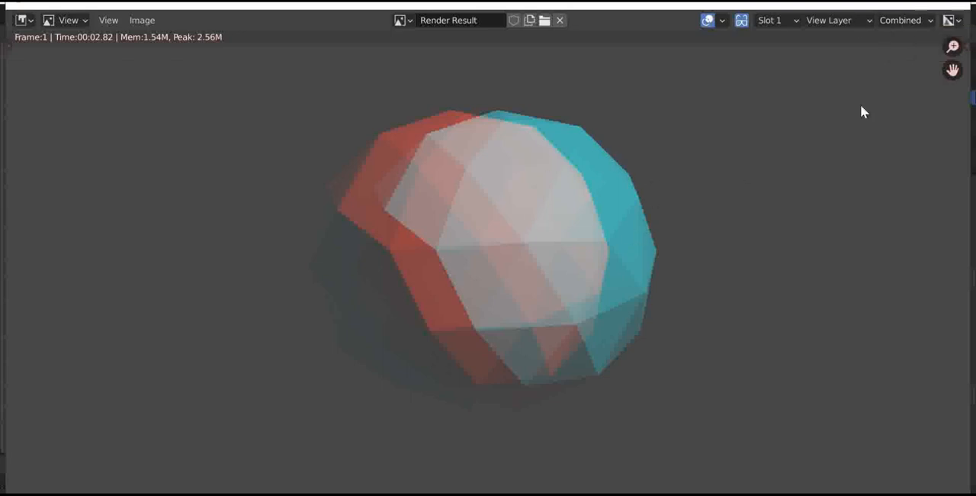
left_click(953, 4)
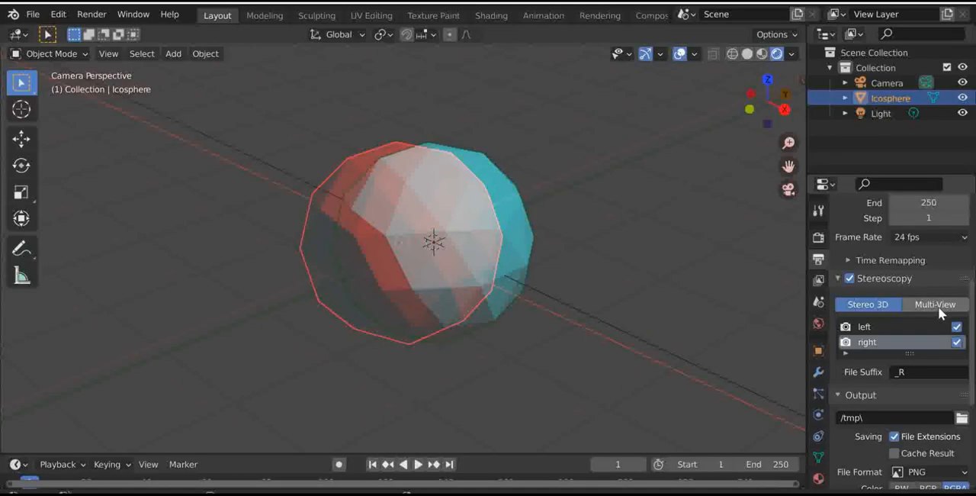
scroll(938, 306, "up", 4)
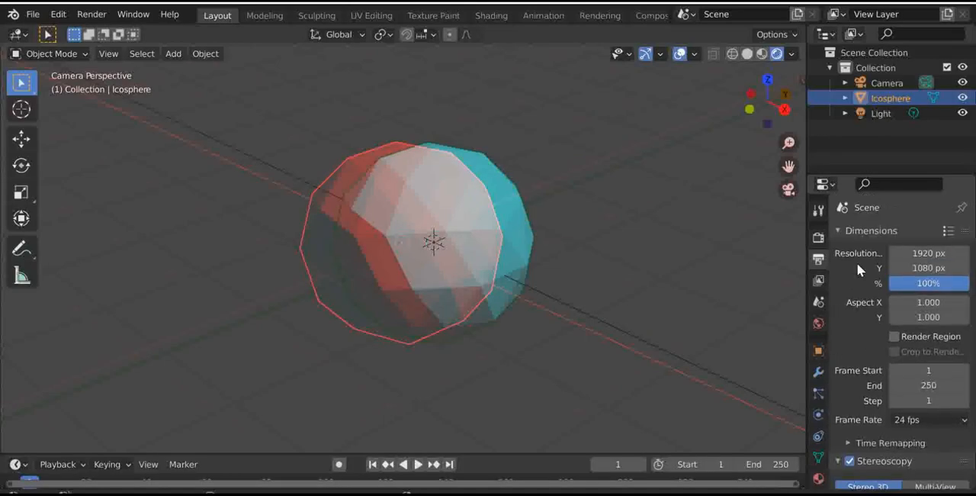
- Review the view layer passes, the render settings and the active tool options
left_click(817, 282)
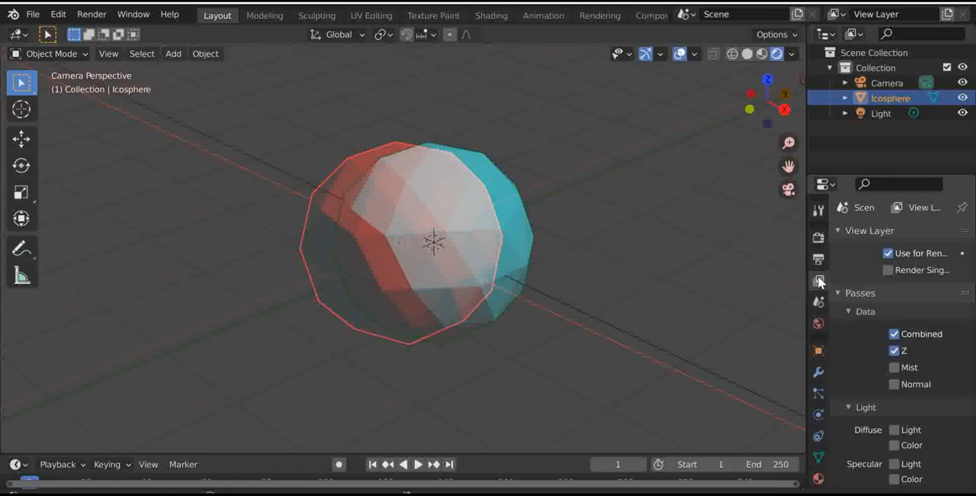
scroll(877, 263, "down", 1)
scroll(864, 293, "down", 5)
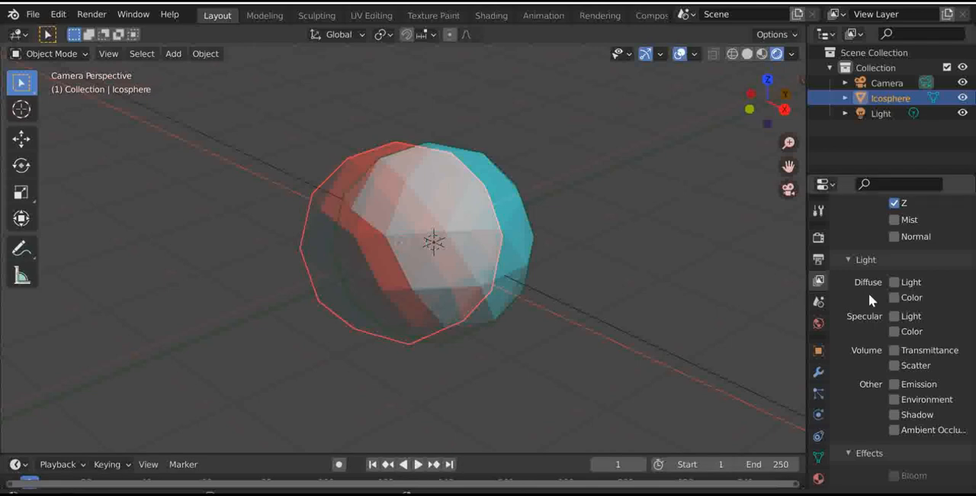
scroll(876, 427, "up", 6)
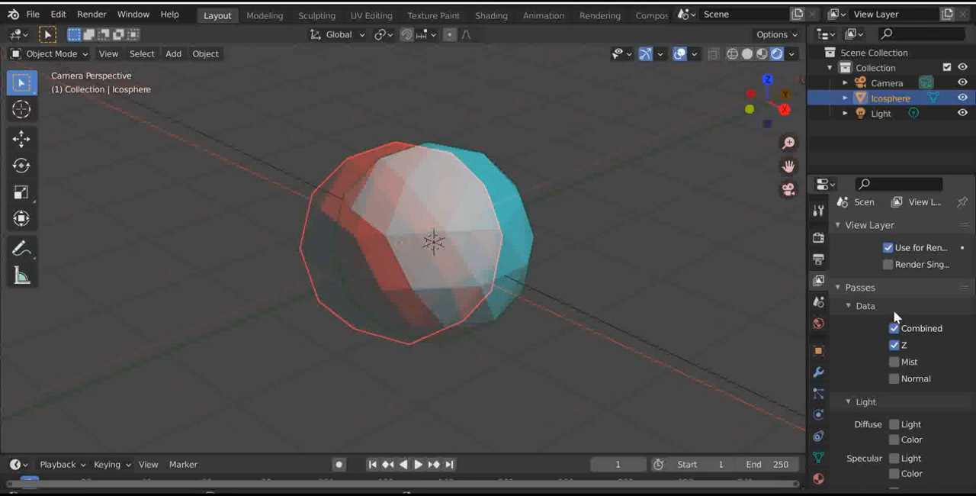
left_click(819, 238)
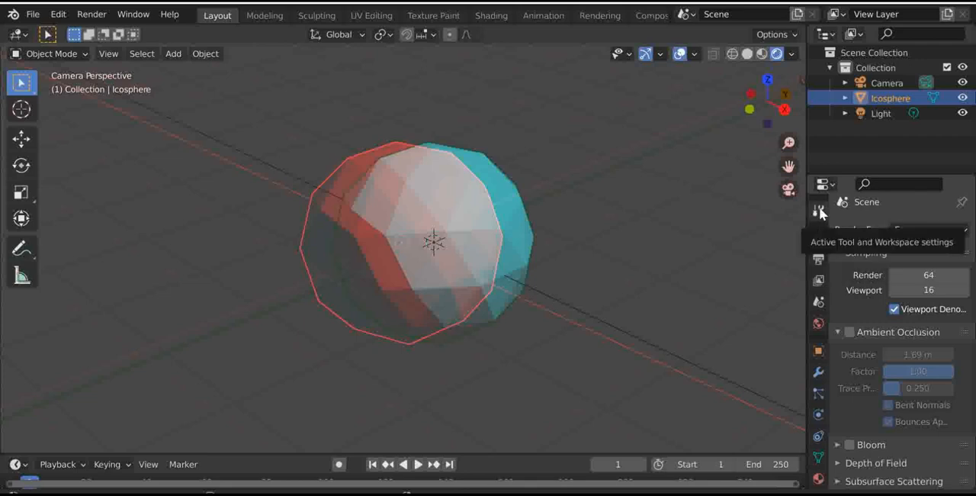
left_click(820, 213)
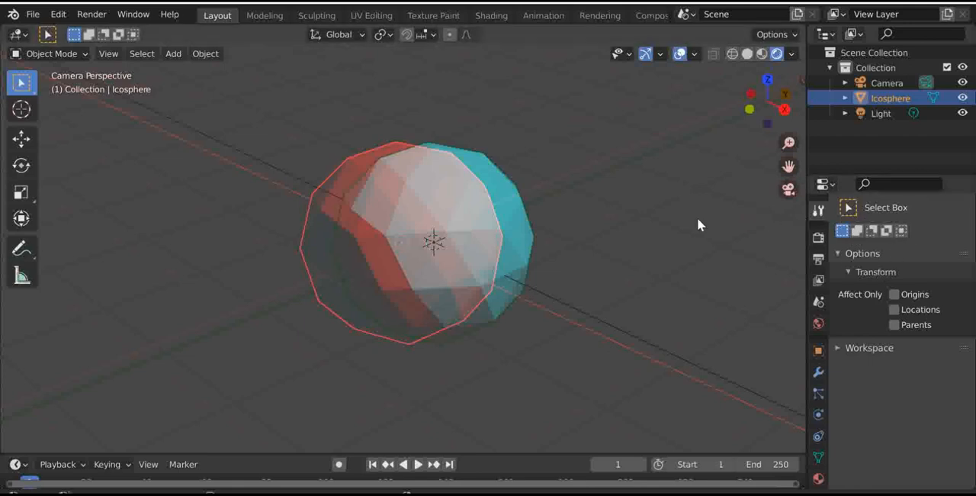
- Look through the item, tool and view settings in the viewport sidebar, then hide it
key("n")
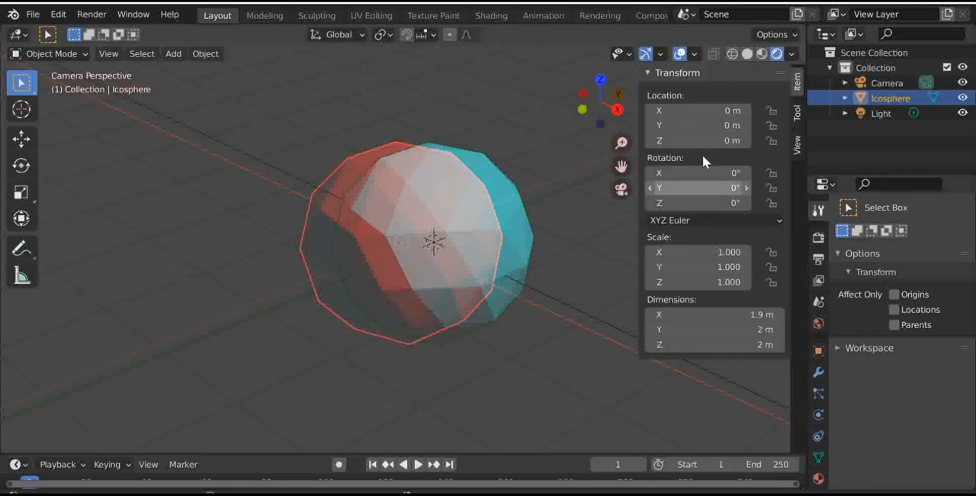
left_click(793, 110)
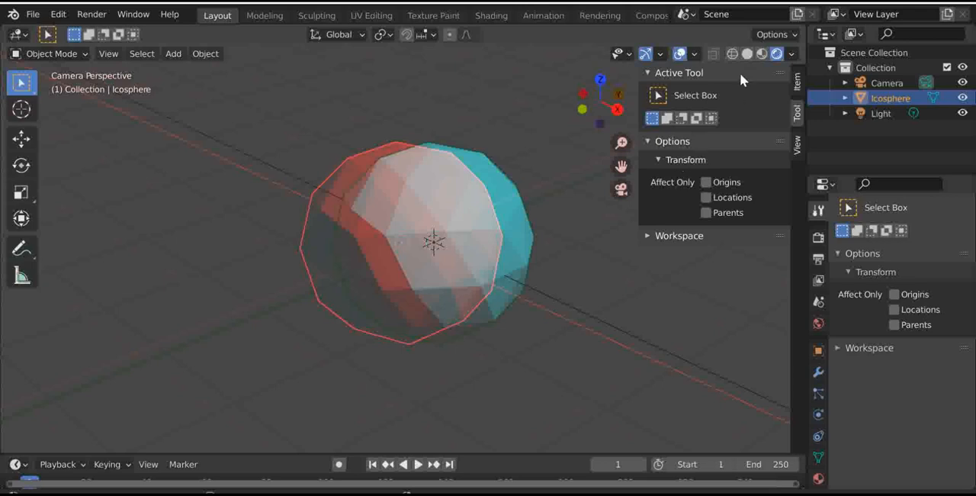
left_click(799, 83)
left_click(798, 143)
left_click(801, 81)
key("n")
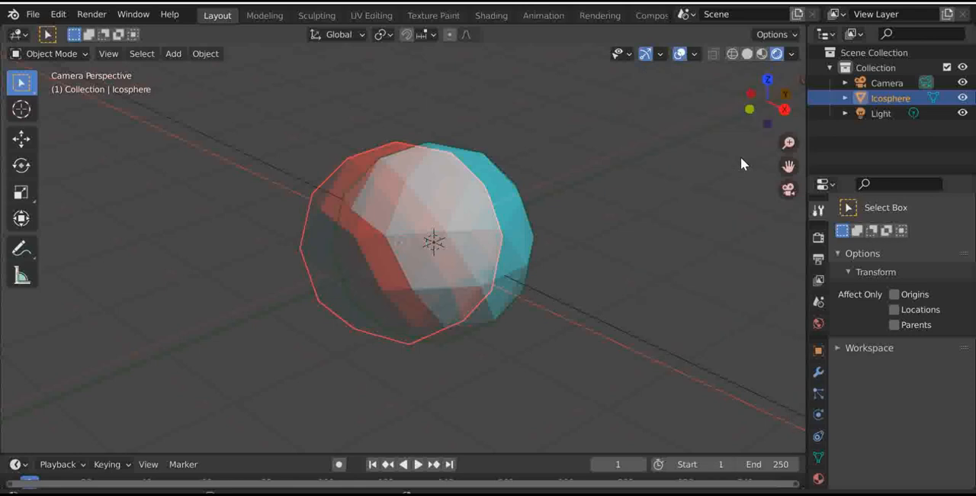
- Set the ico sphere's X location to -0.34 m and check it through the camera
key("n")
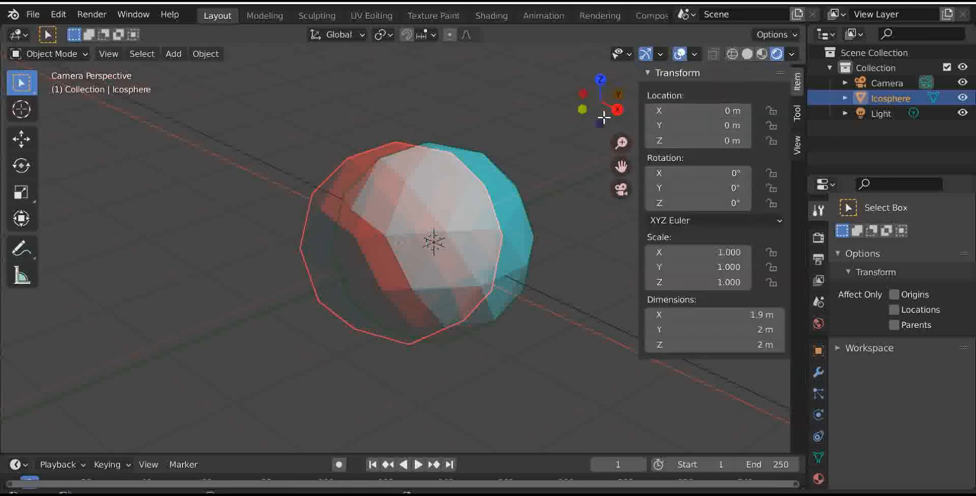
left_click_drag(602, 106, 586, 109)
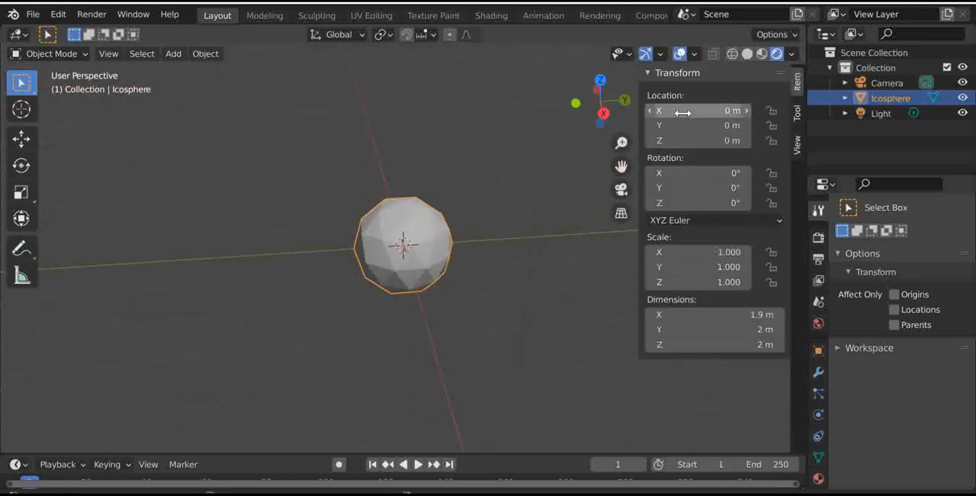
mouse_move(689, 113)
left_mouse_down()
mouse_move(629, 113)
mouse_move(689, 112)
left_mouse_up()
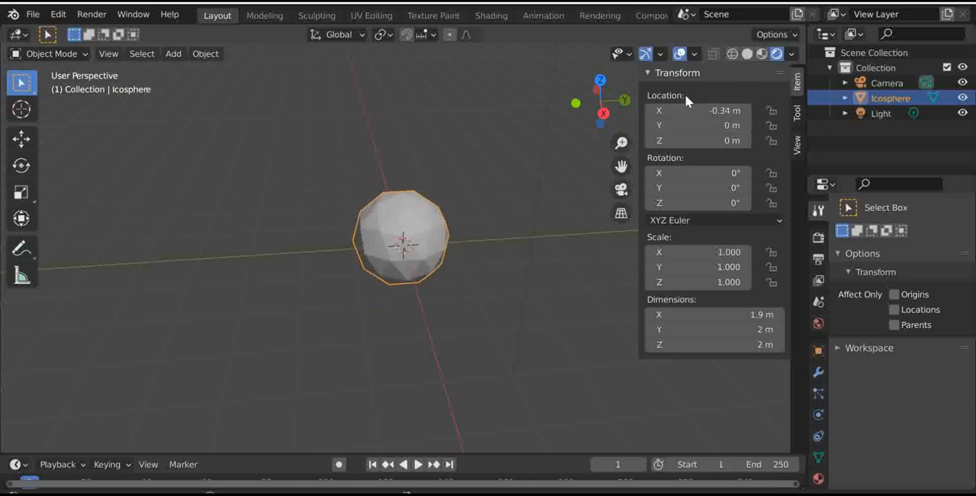
key("n")
left_click(788, 188)
scroll(485, 203, "up", 3)
scroll(487, 187, "down", 3)
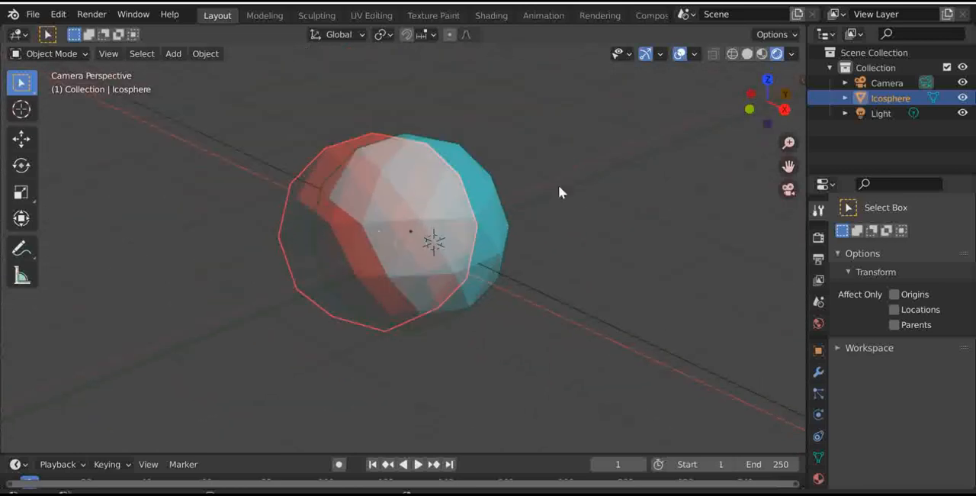
- Review the view layer and scene properties, including the available background scenes, leaving the background scene unset
left_click(819, 281)
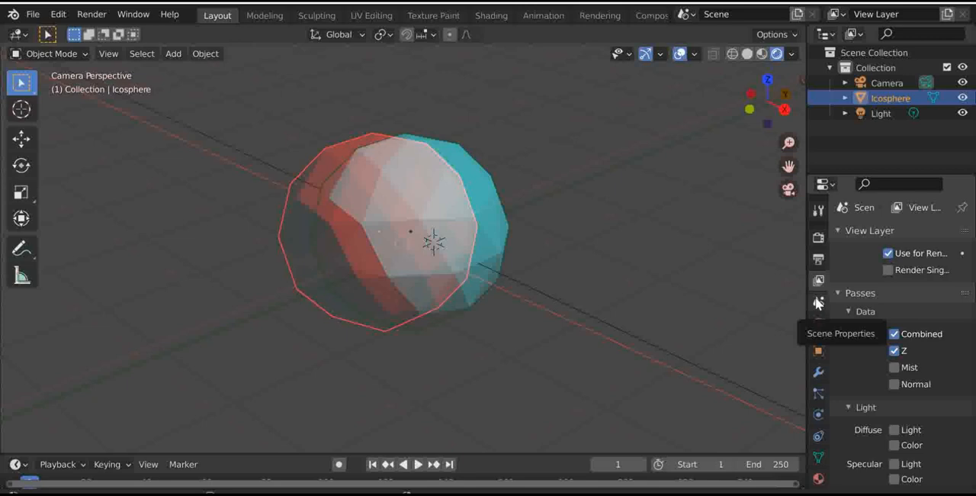
left_click(818, 303)
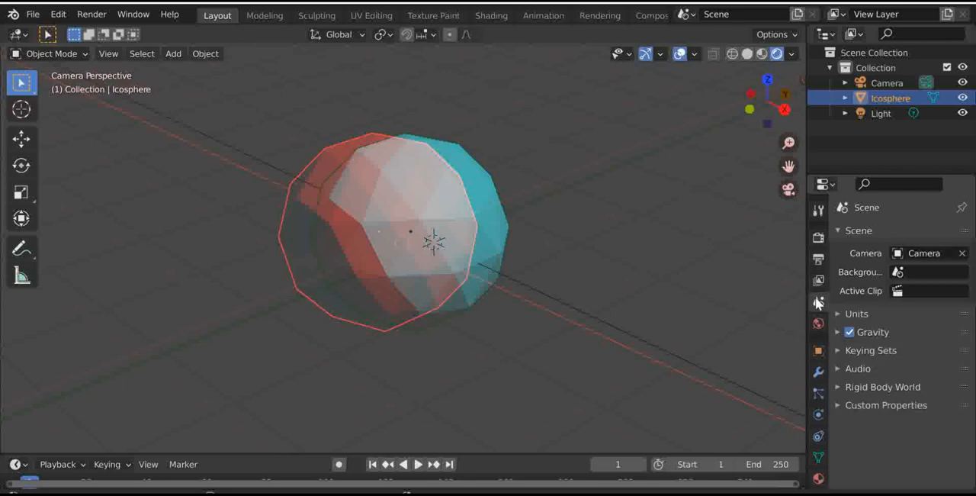
left_click(936, 272)
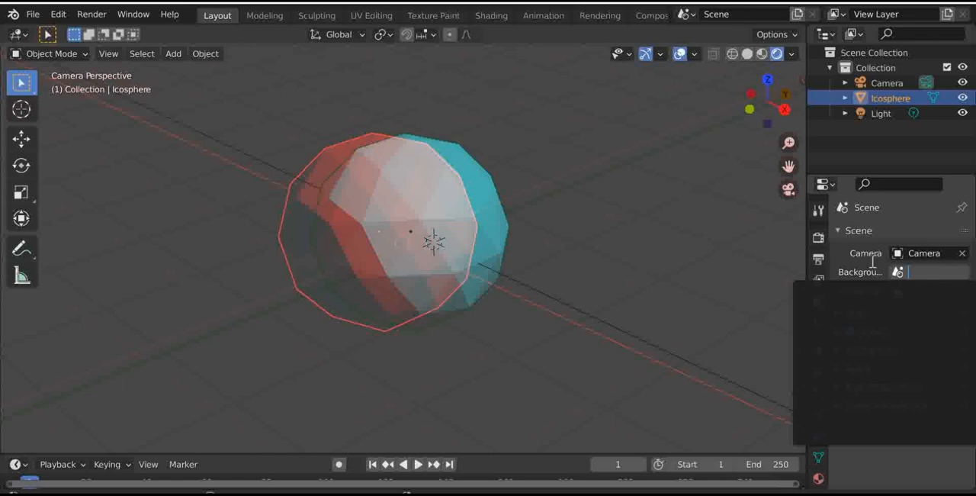
left_click(885, 240)
scroll(608, 262, "down", 4)
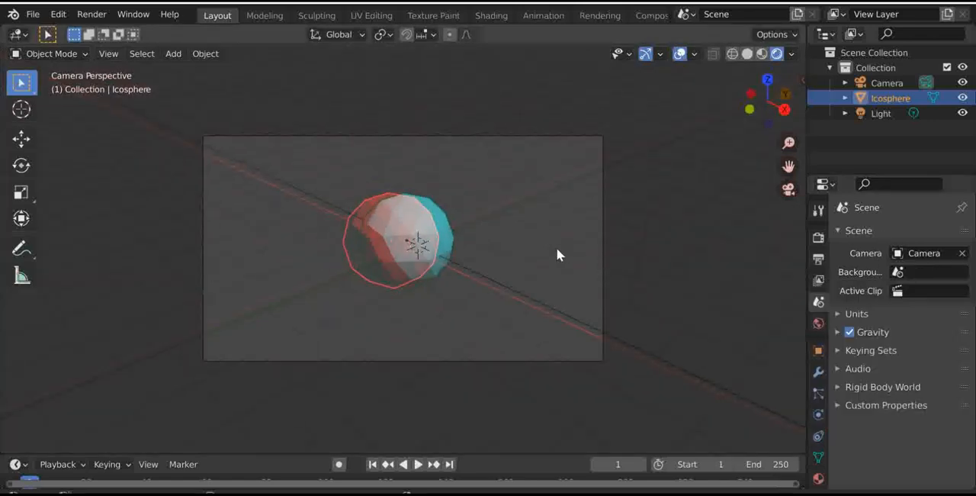
- Add a mesh plane at the scene origin, working from a free perspective view
left_click_drag(748, 109, 716, 135)
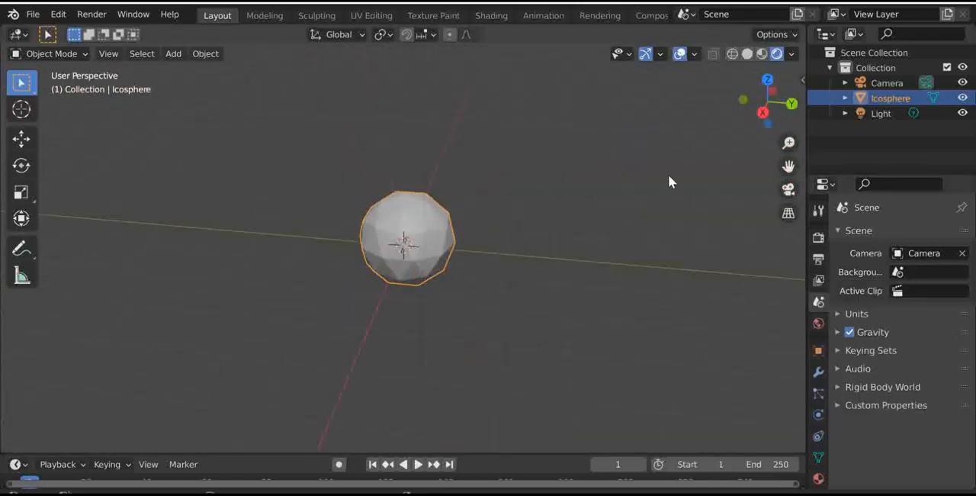
key("shift+a")
mouse_move(574, 197)
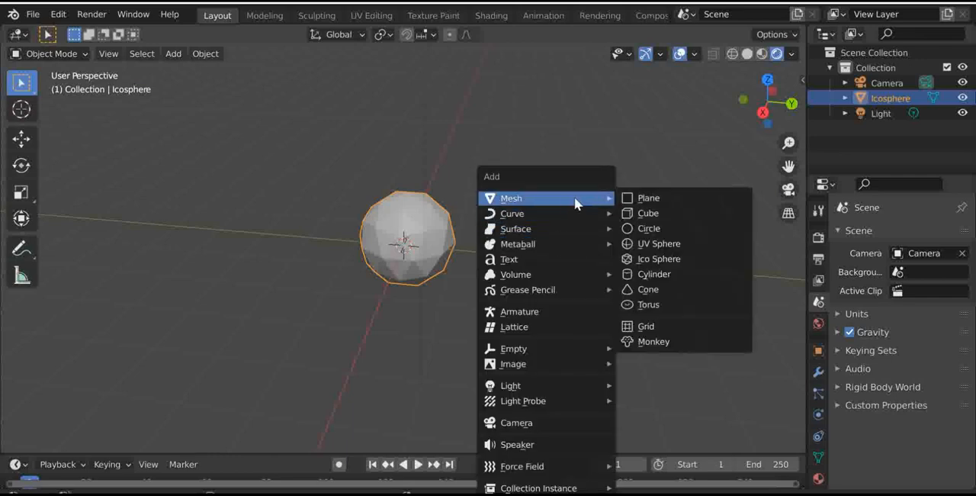
left_click(673, 200)
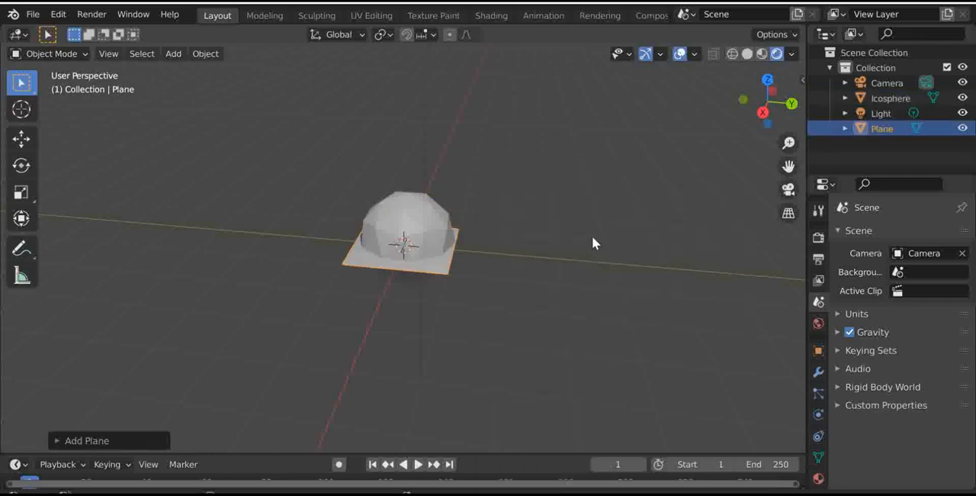
- Rotate the plane 90° about the global X axis and 90° about the global Y axis
key("r")
type("90")
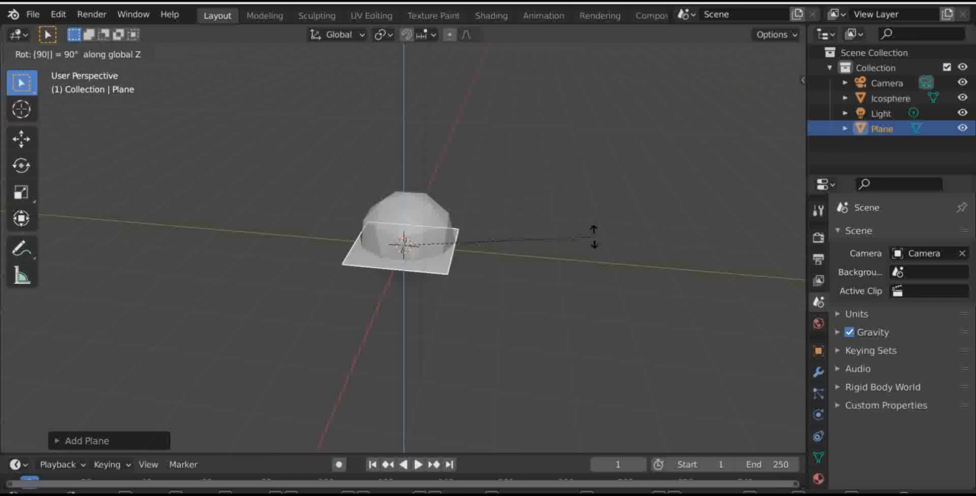
type("x")
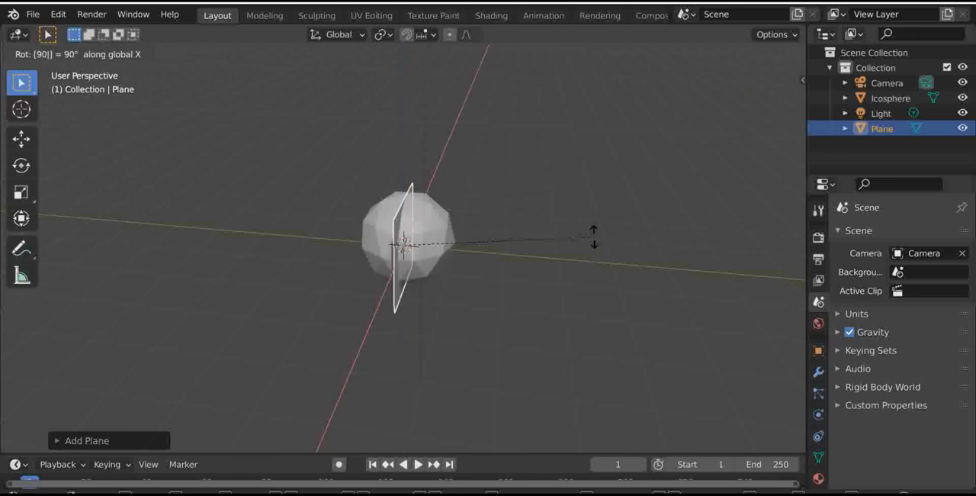
key("Return")
type("ry90")
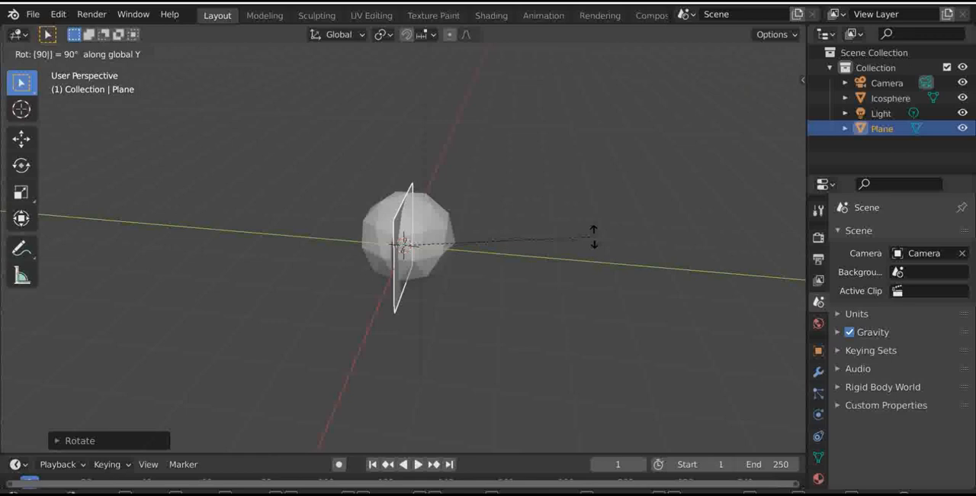
key("Return")
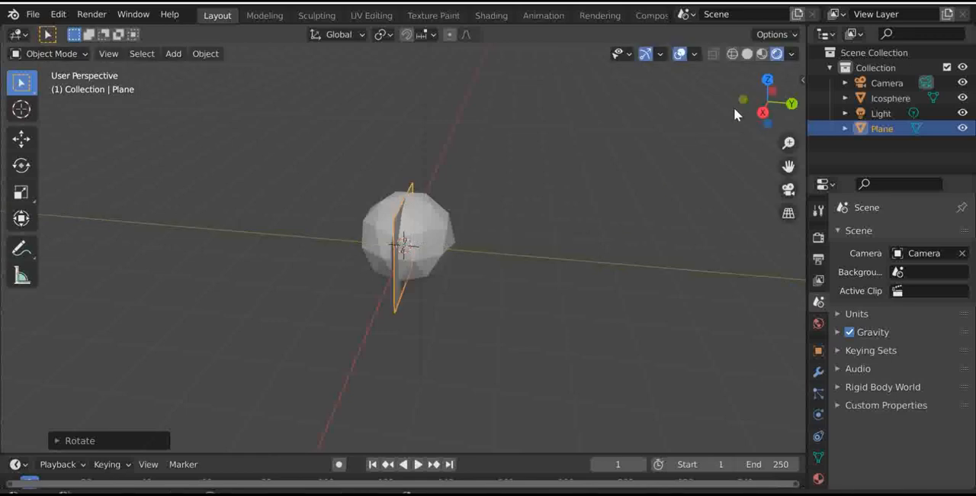
- Scale the plane up from the front view until it extends well beyond the ico sphere on all sides
left_click(744, 99)
key("s")
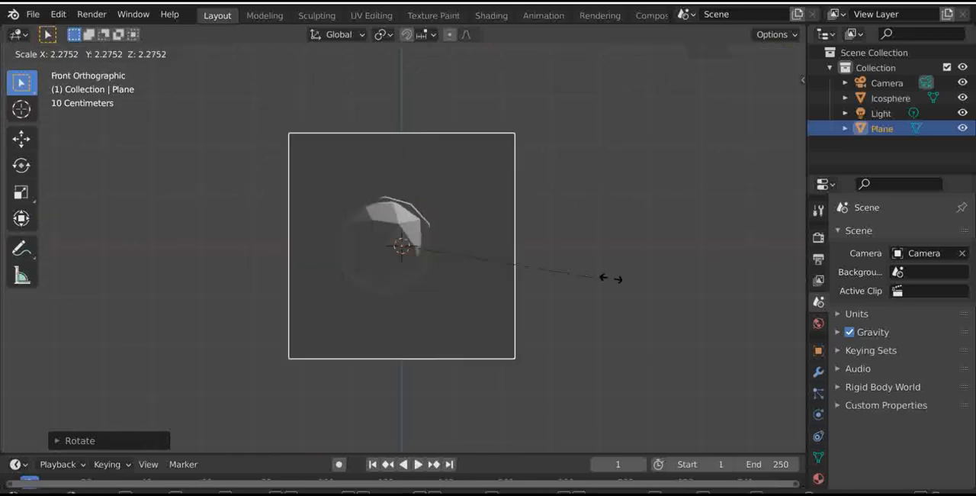
left_click(697, 292)
left_click(768, 70)
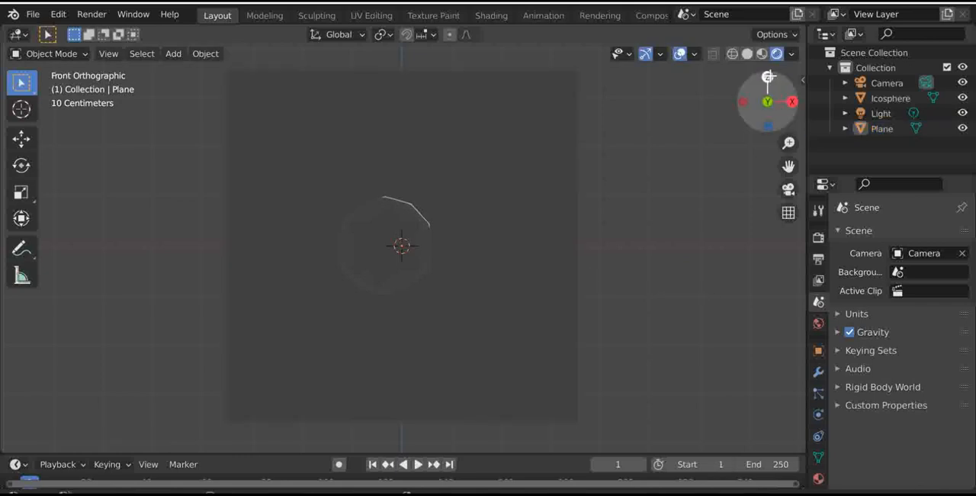
- Move the plane about 1.3 m along the global Y axis behind the ico sphere and view it through the camera
left_click(767, 76)
left_click(427, 244)
left_click_drag(450, 242, 461, 257)
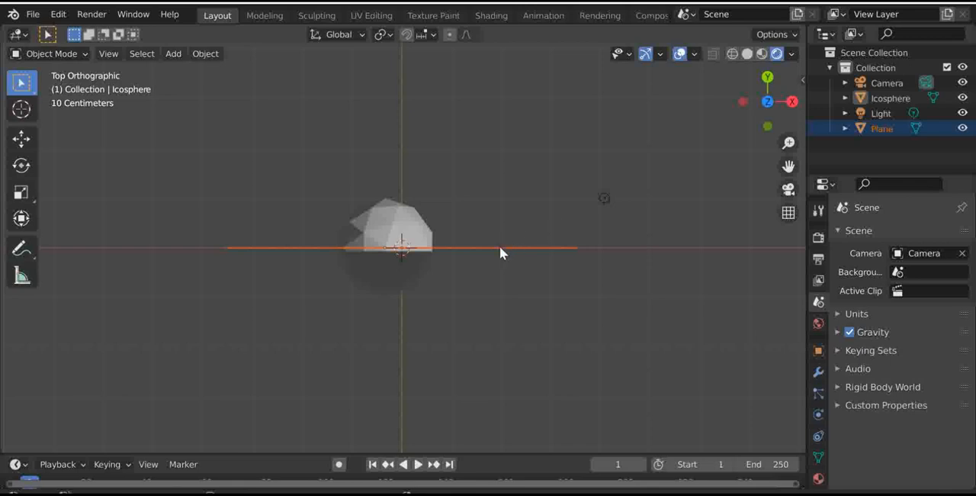
key("g")
key("y")
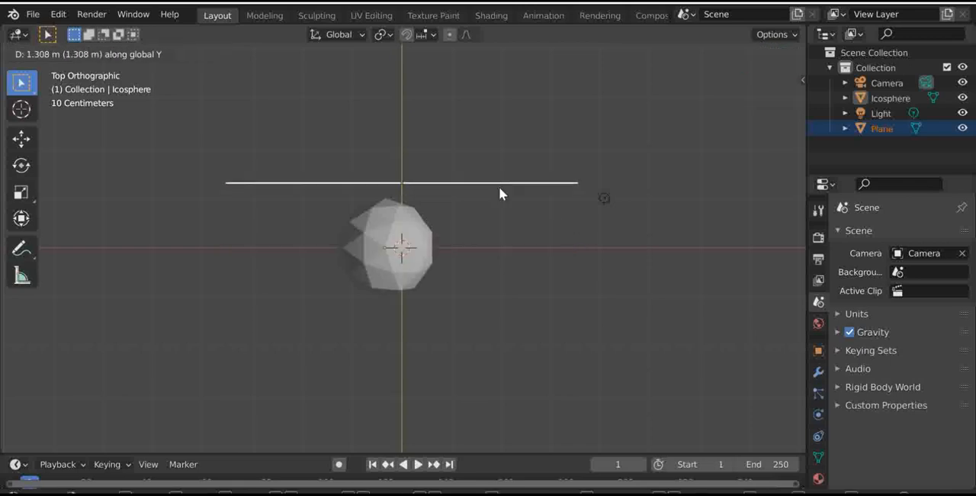
left_click(499, 187)
key("KP_0")
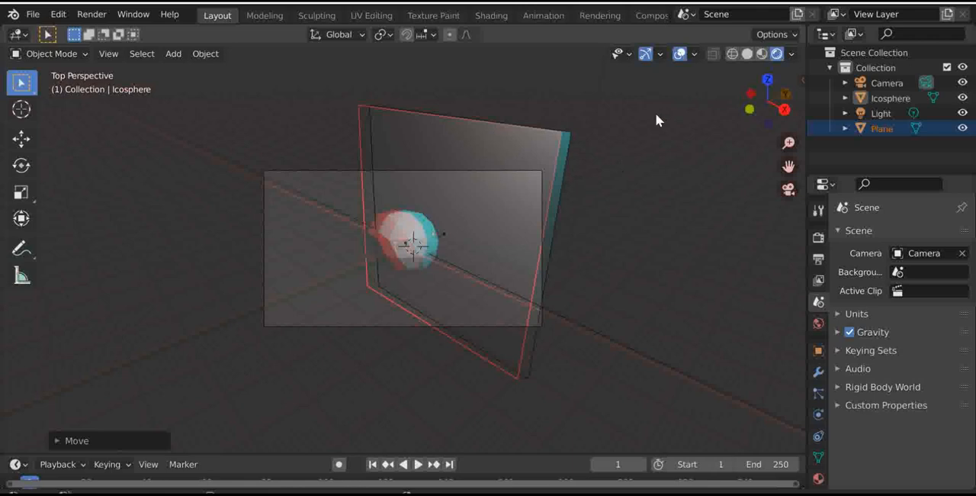
- Move the plane freely by about 1.2 m in the camera view so that it cuts through the ico sphere
left_click(534, 183)
key("g")
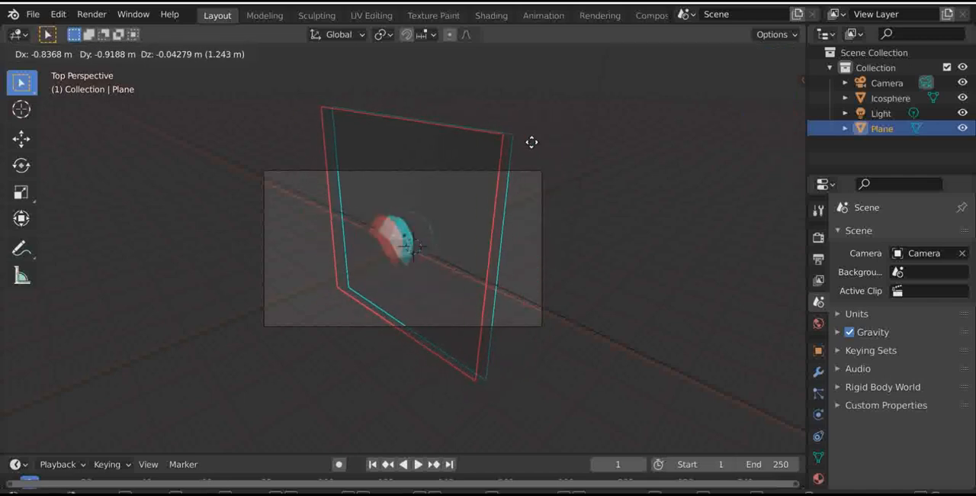
left_click(523, 151)
scroll(573, 146, "up", 5)
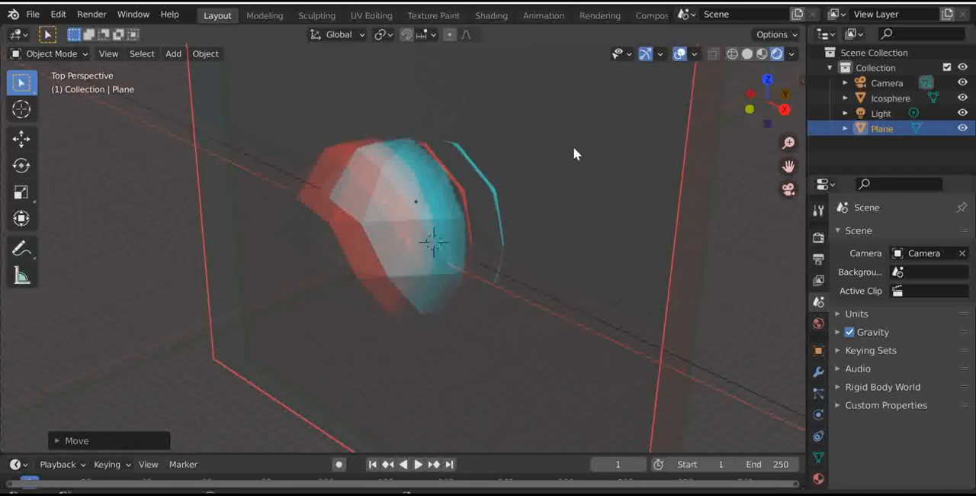
scroll(574, 147, "down", 2)
- Shrink the plane in two passes until it is only slightly larger than the ico sphere, and keep it selected
key("s")
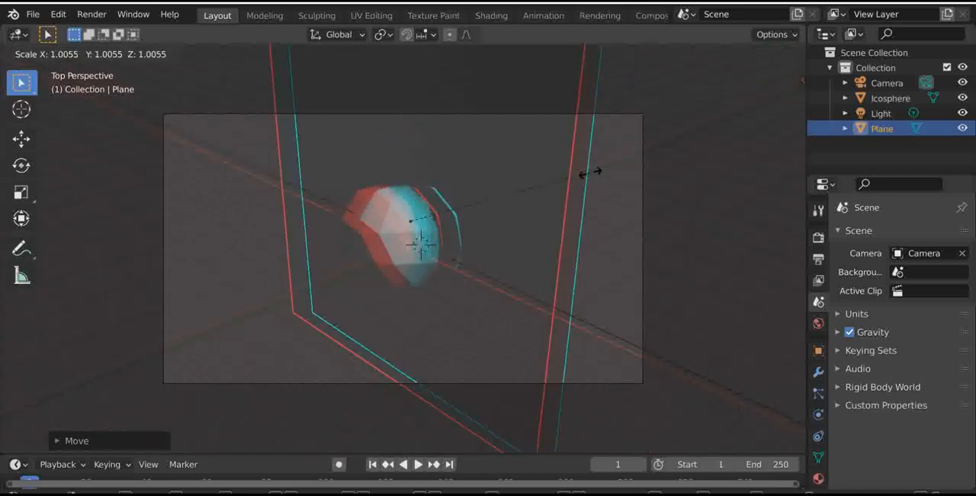
left_click(510, 244)
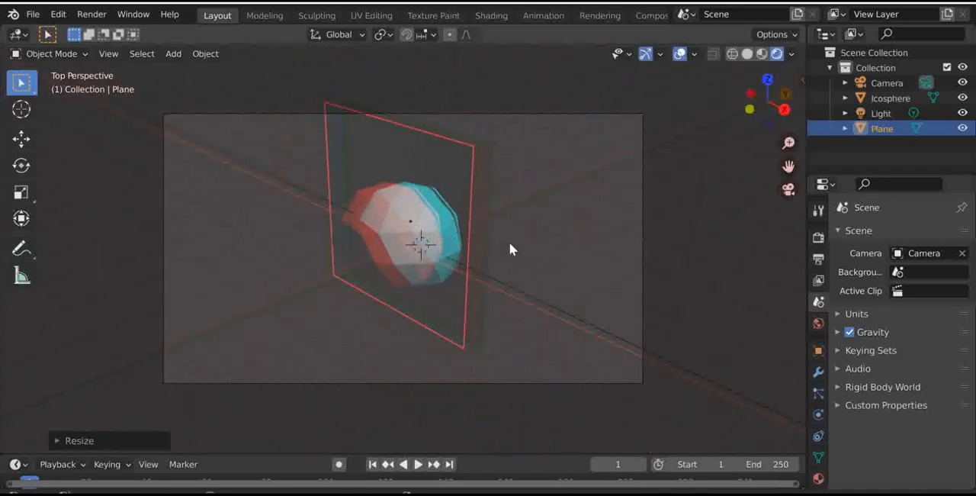
key("s")
left_click(495, 218)
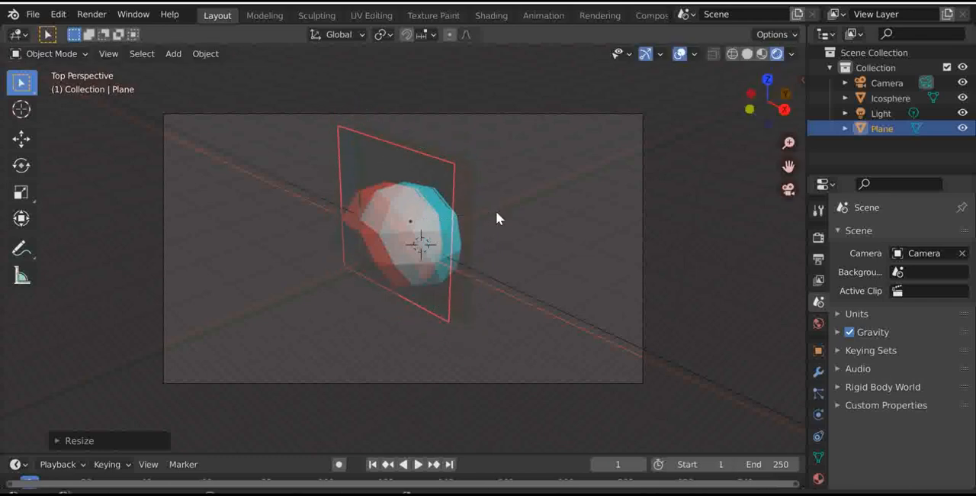
left_click(701, 215)
scroll(544, 194, "up", 5)
scroll(544, 193, "down", 3)
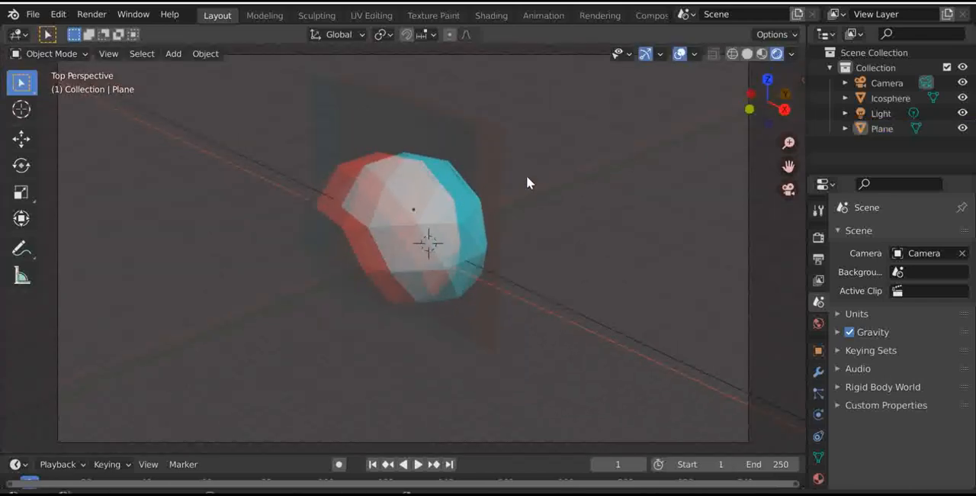
left_click(389, 112)
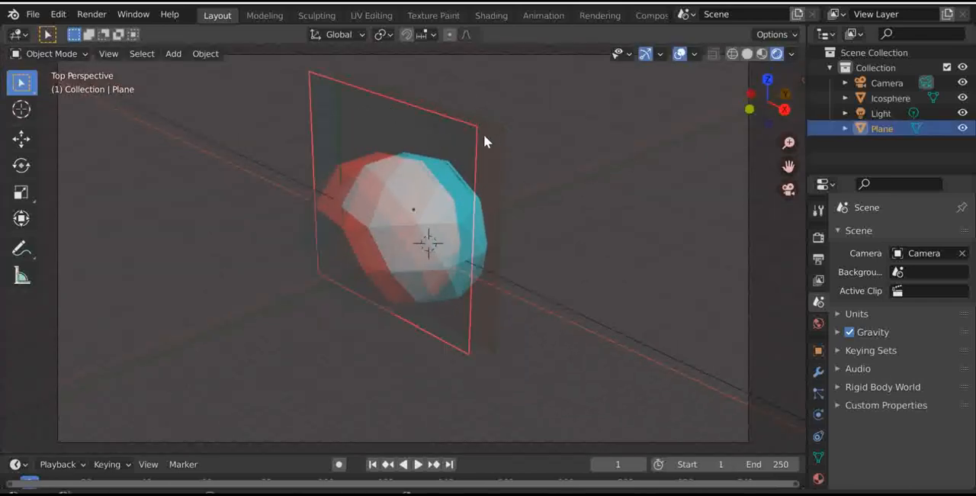
- Orbit out of the camera view and examine the choices for the scene's background scene and active clip
mouse_move(762, 98)
left_mouse_down()
mouse_move(724, 105)
mouse_move(769, 100)
left_mouse_up()
mouse_move(773, 99)
left_mouse_down()
mouse_move(743, 101)
mouse_move(773, 100)
left_mouse_up()
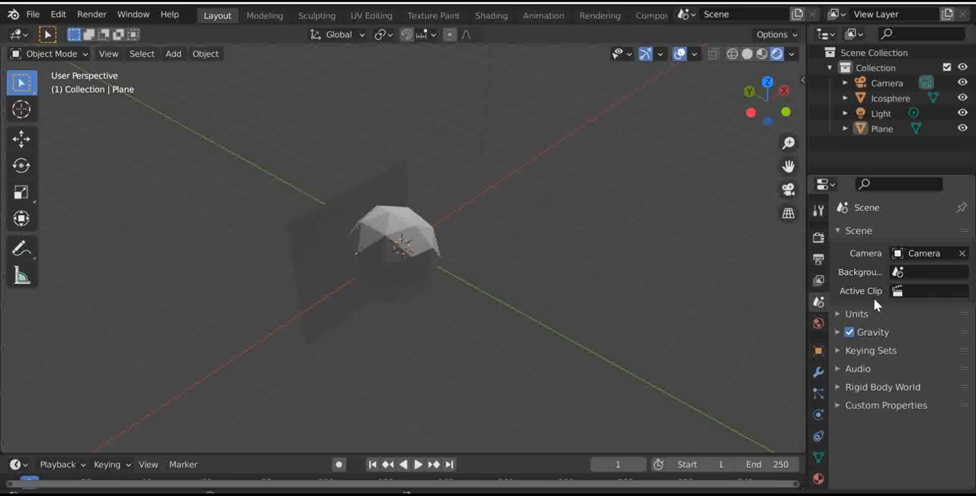
left_click(910, 270)
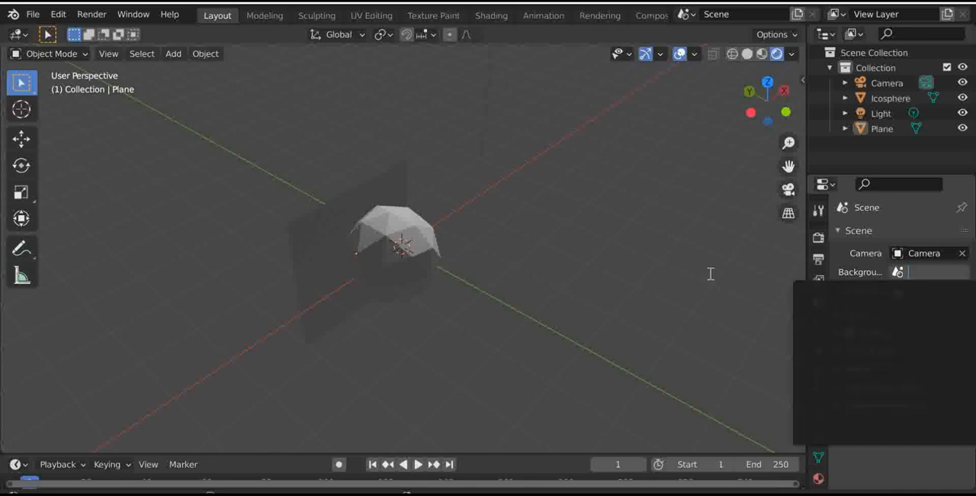
left_click(711, 275)
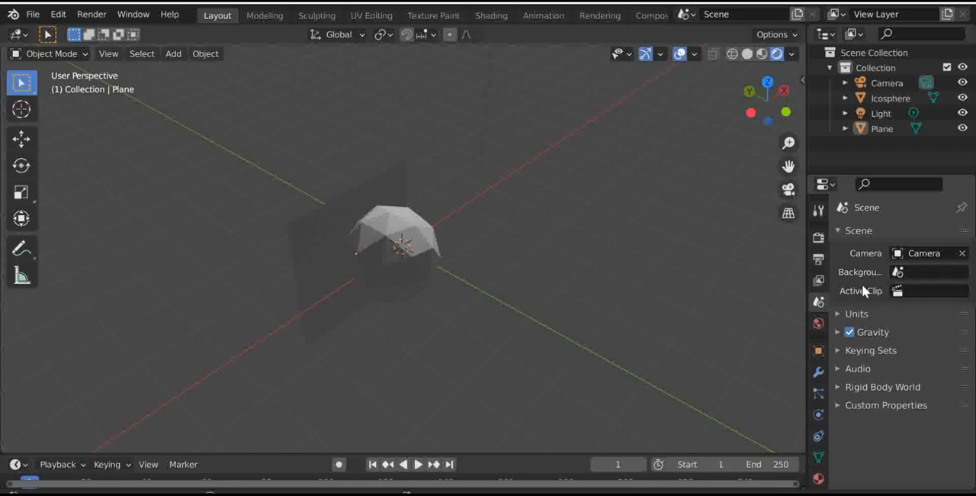
left_click(902, 294)
left_click(861, 286)
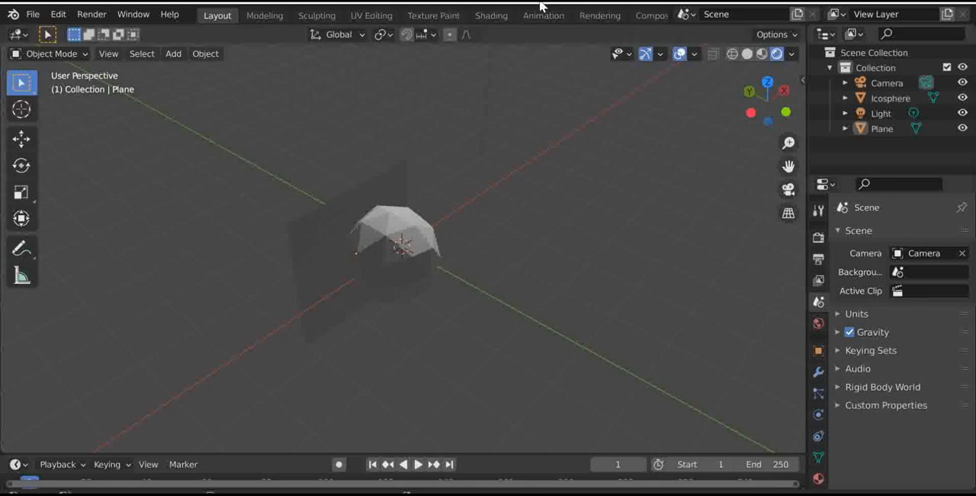
scroll(624, 15, "down", 3)
scroll(623, 16, "down", 1)
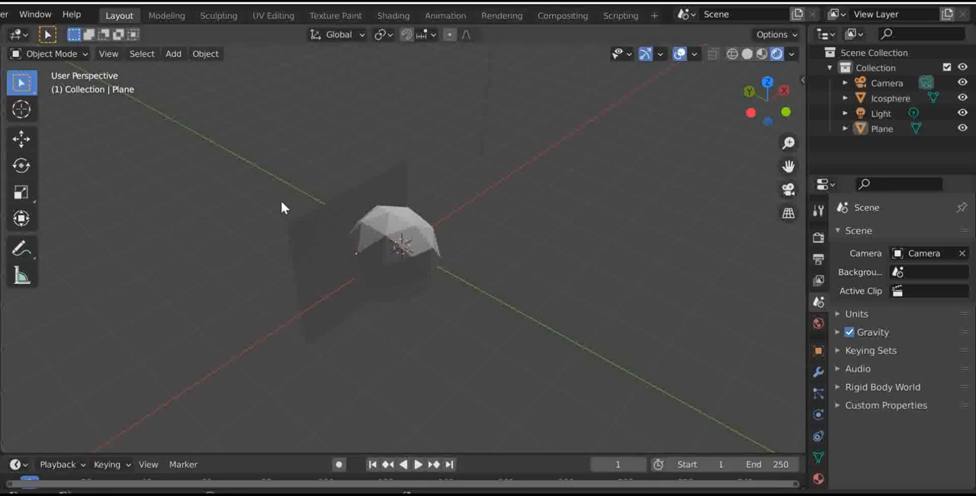
scroll(46, 14, "up", 5)
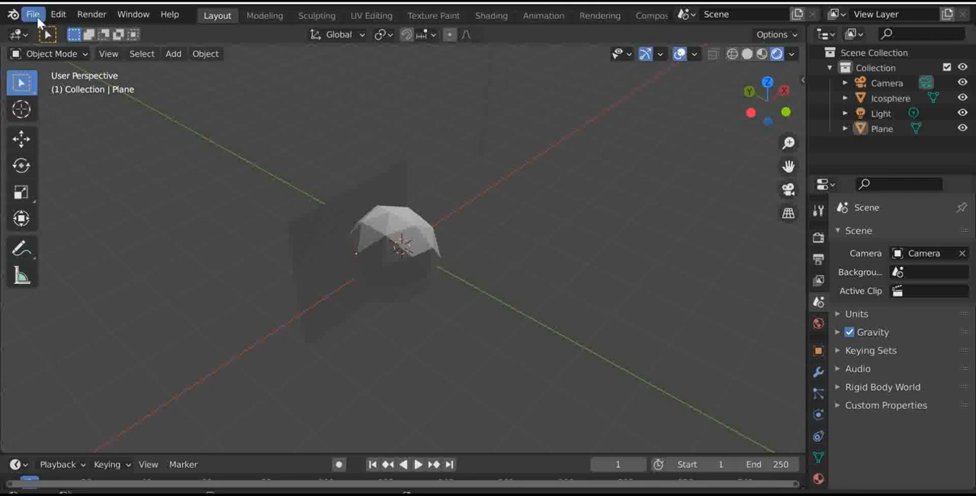
left_click(38, 19)
mouse_move(70, 33)
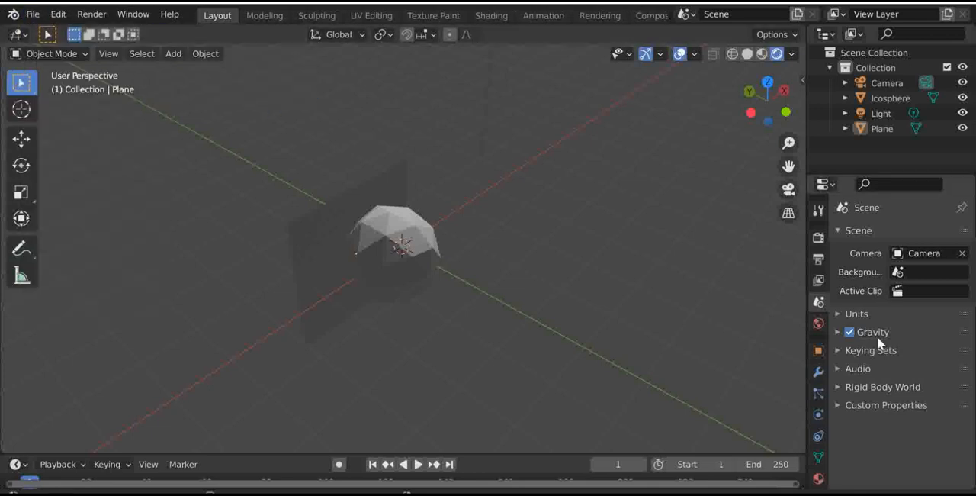
- Examine the scene's unit settings, including the unit system and rotation choices, without changing them
left_click(865, 317)
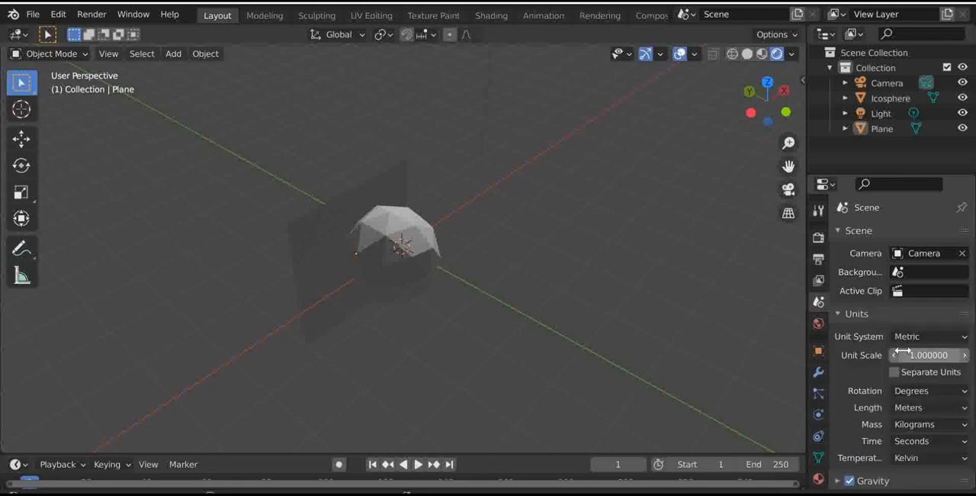
scroll(893, 340, "down", 2)
left_click(925, 295)
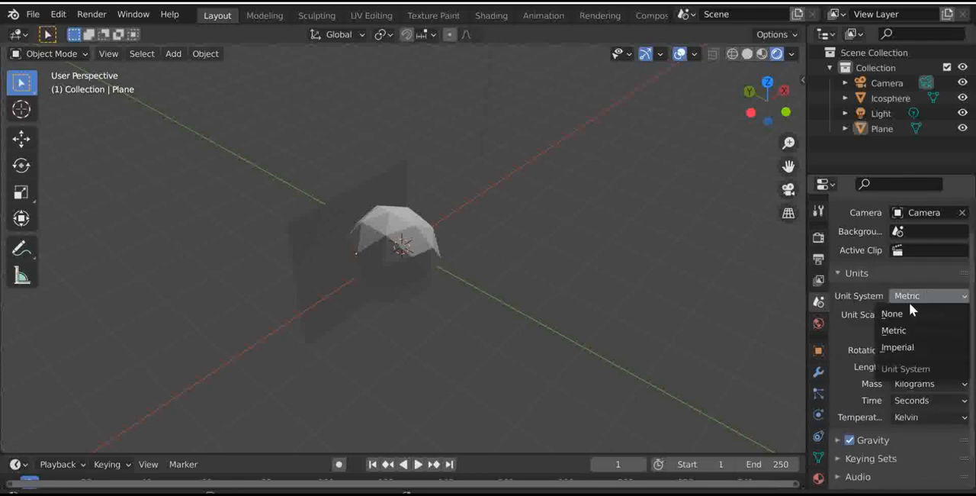
left_click(912, 294)
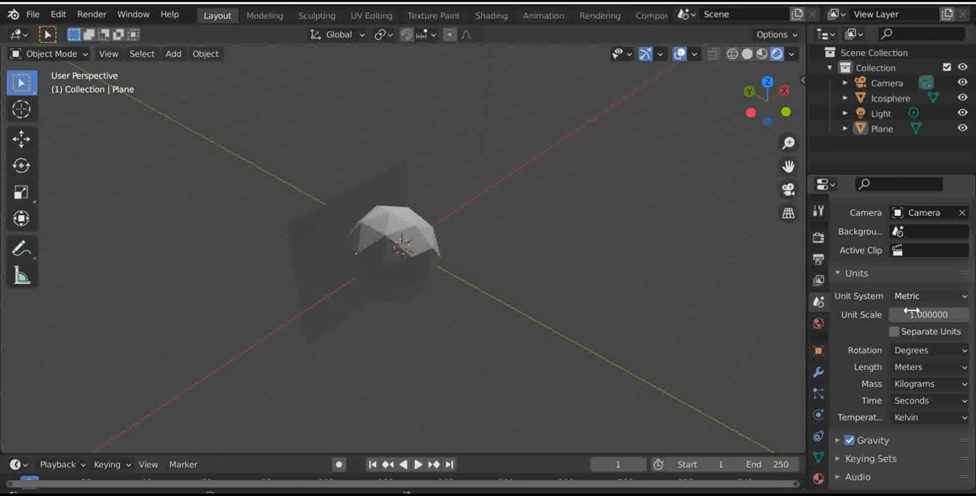
left_click(935, 350)
left_click(921, 362)
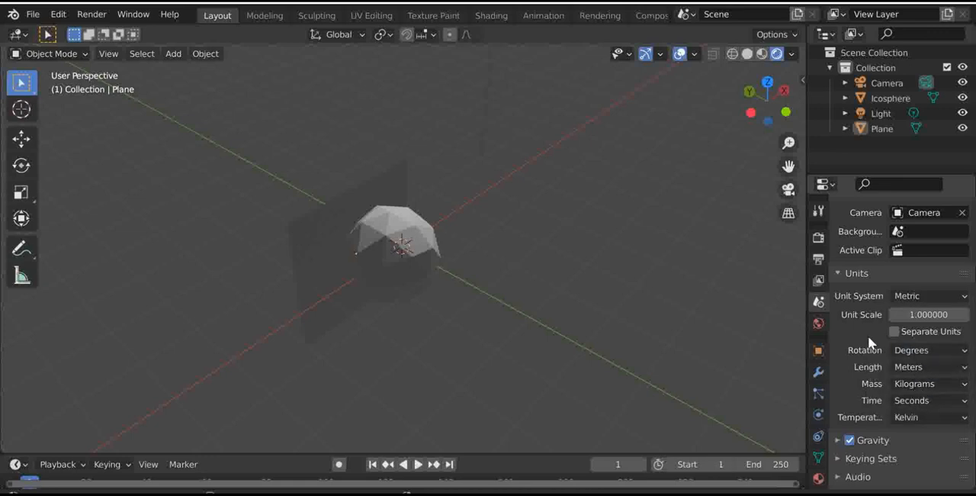
left_click(863, 275)
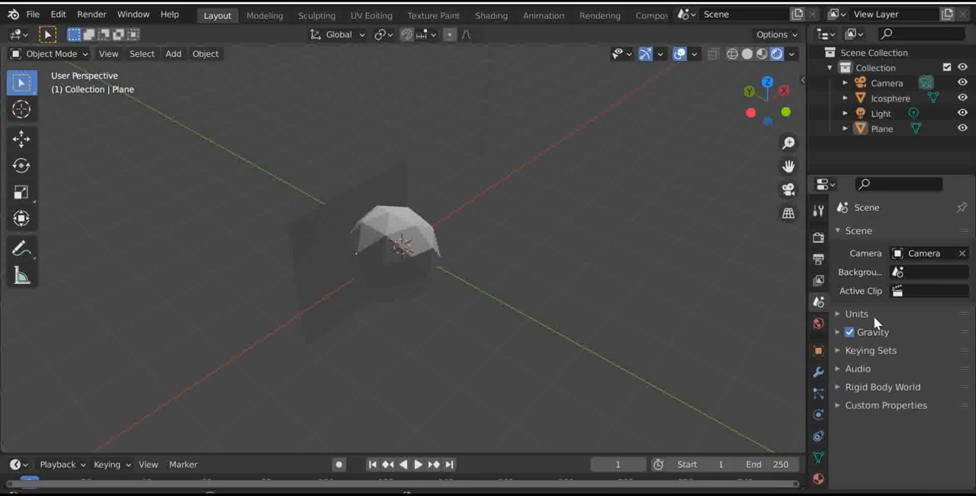
- Examine the scene's gravity values, toggling gravity off and back on, and look at the objects from the front
left_click(861, 332)
left_click(850, 331)
left_click(850, 331)
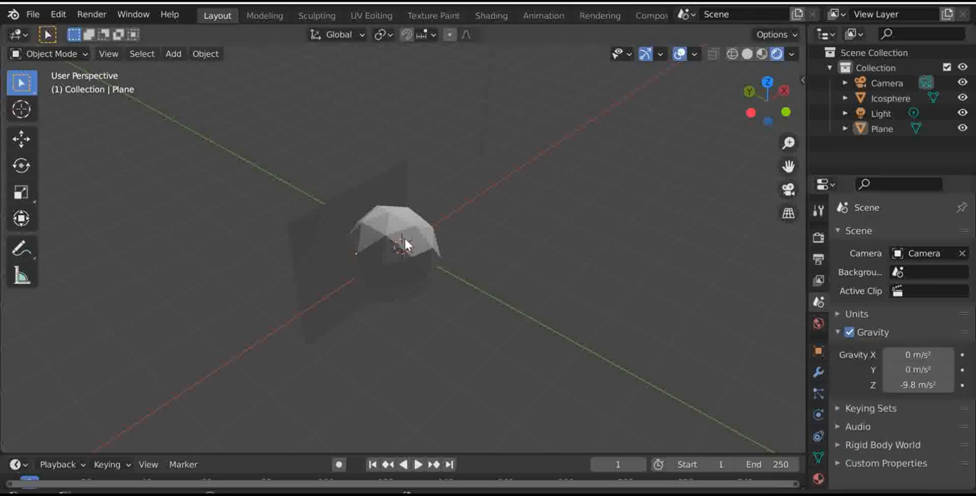
left_click(786, 112)
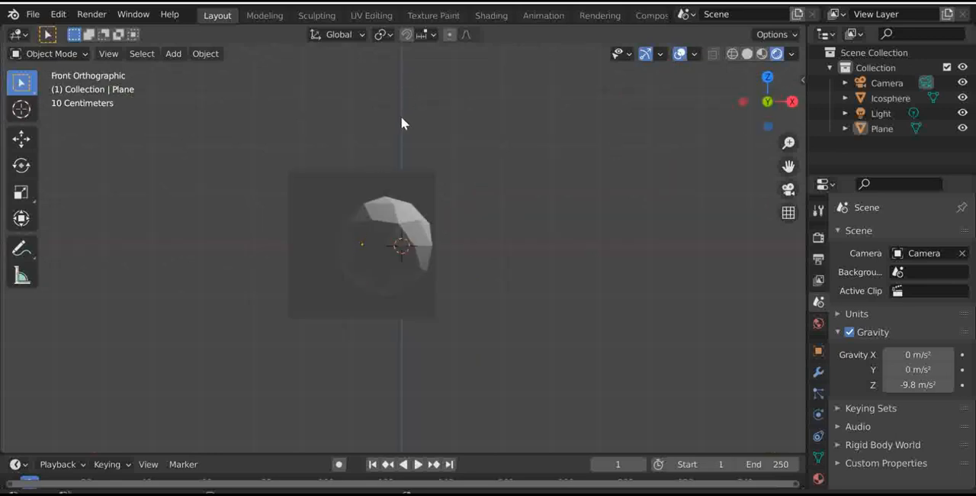
left_click(869, 333)
- Examine the scene's audio settings and keying sets, and collapse both sections again
left_click(863, 368)
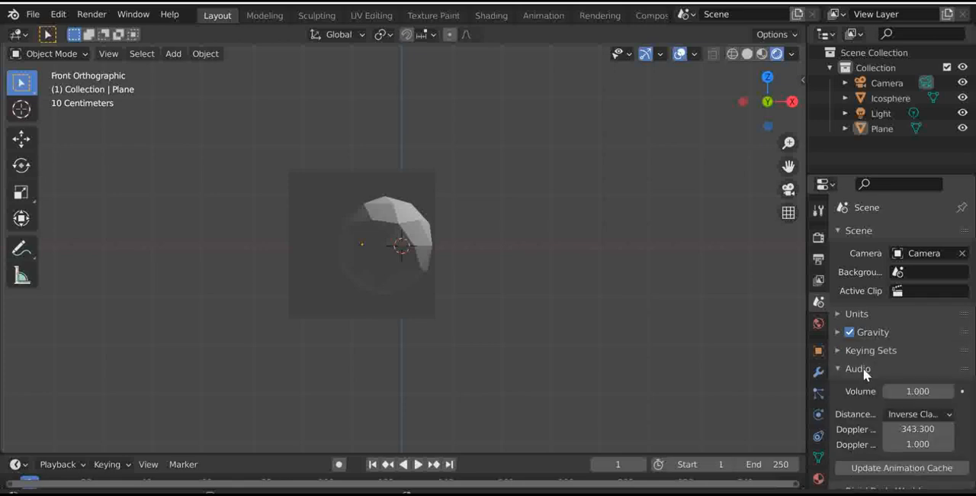
left_click(866, 355)
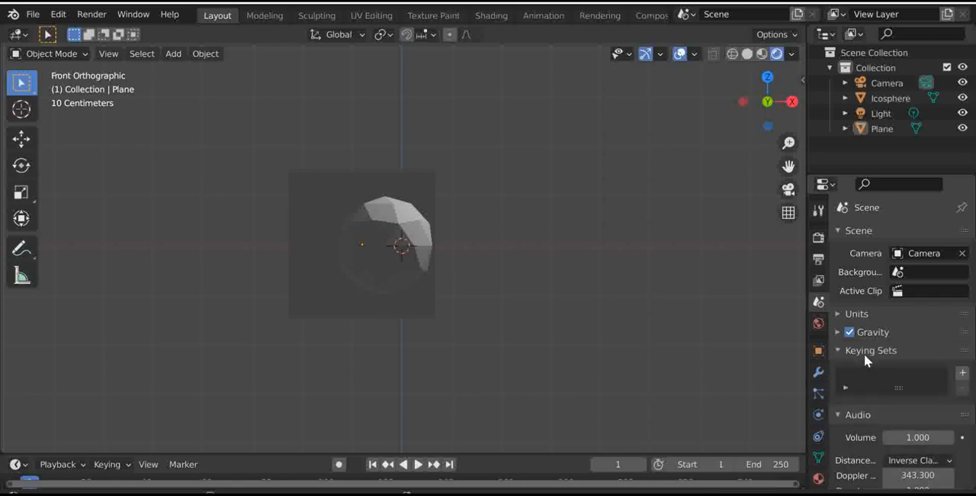
left_click(862, 348)
left_click(856, 366)
- Add a rigid body world to the scene and disable it
left_click(867, 390)
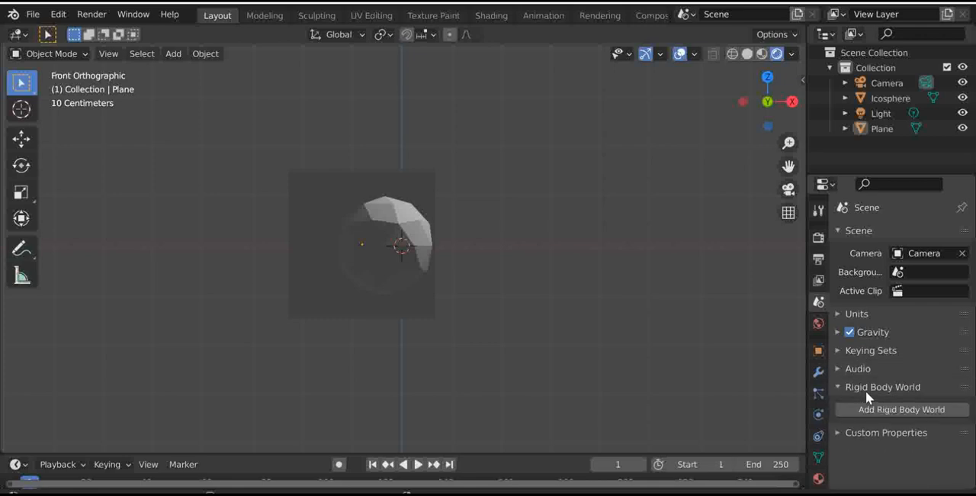
left_click(854, 411)
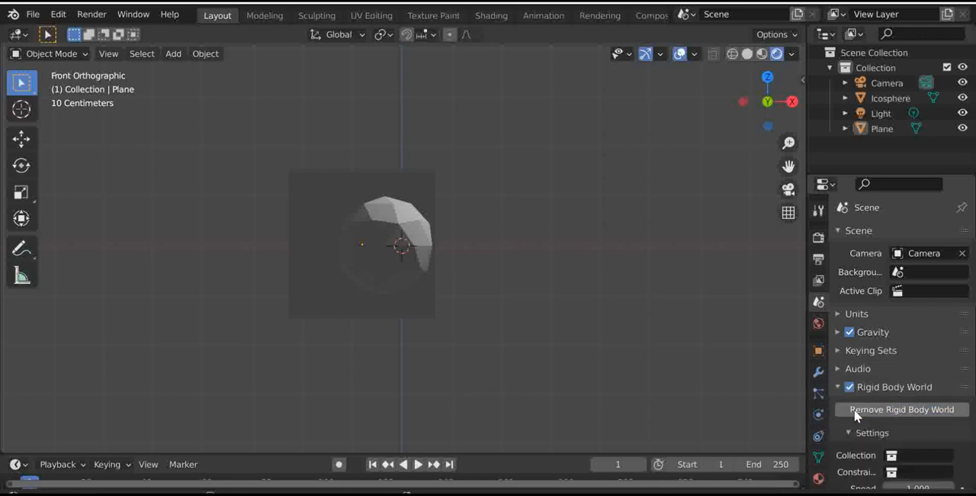
scroll(861, 409, "down", 2)
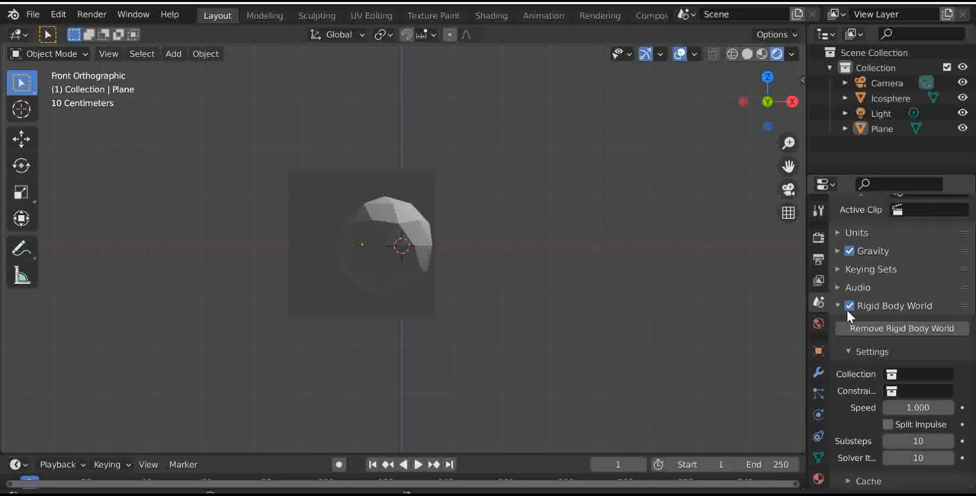
left_click(846, 306)
left_click(834, 306)
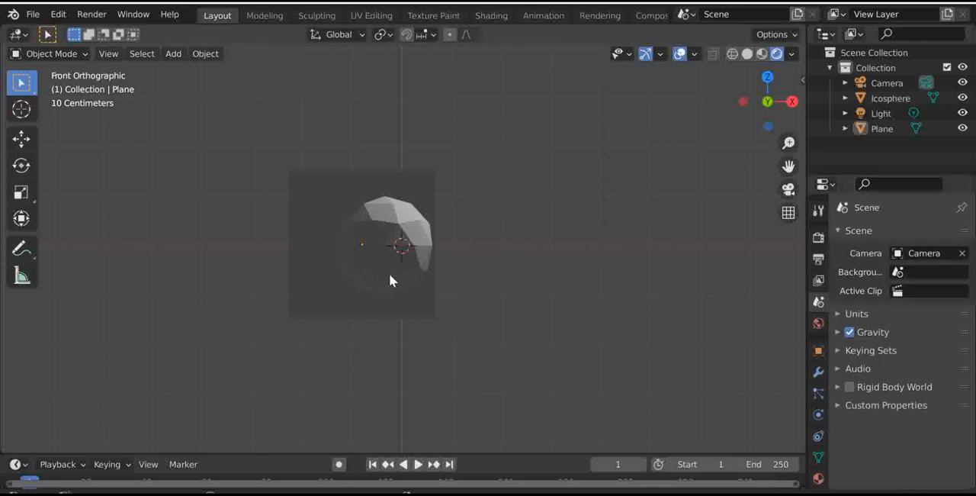
- Select the ico sphere and select its entire UV layout in the UV Editing workspace
left_click(416, 225)
left_click_drag(745, 103, 747, 144)
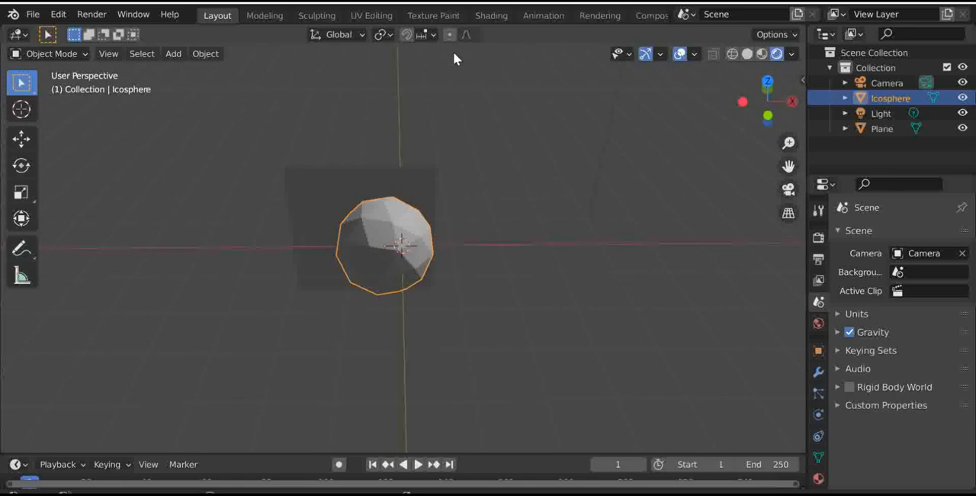
left_click(364, 15)
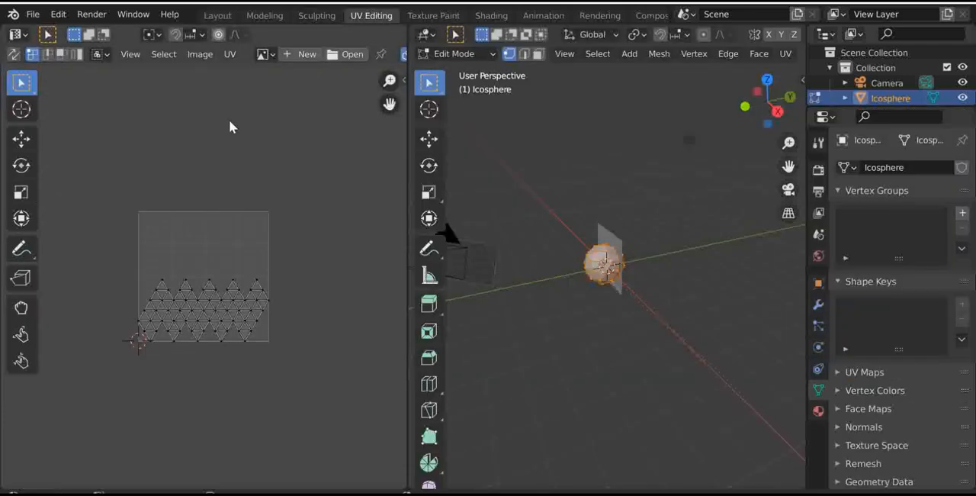
scroll(114, 236, "down", 1)
mouse_move(92, 161)
left_mouse_down()
mouse_move(325, 331)
mouse_move(340, 438)
left_mouse_up()
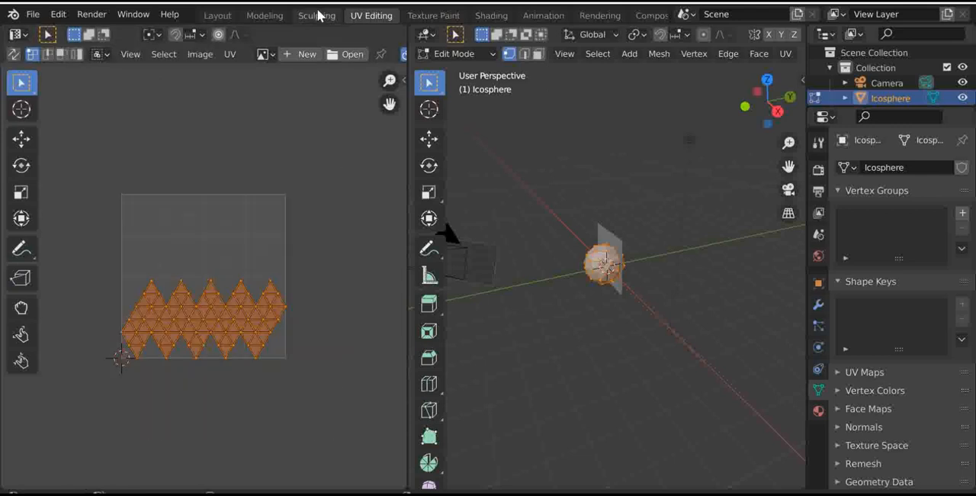
- Look at the ico sphere in the Sculpting and Texture Paint workspaces, and return to the Layout workspace
left_click(316, 19)
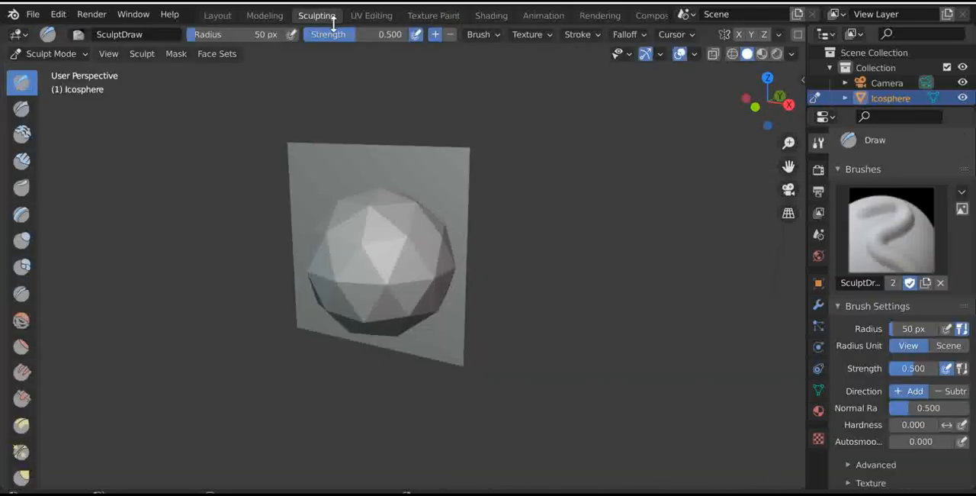
left_click(431, 15)
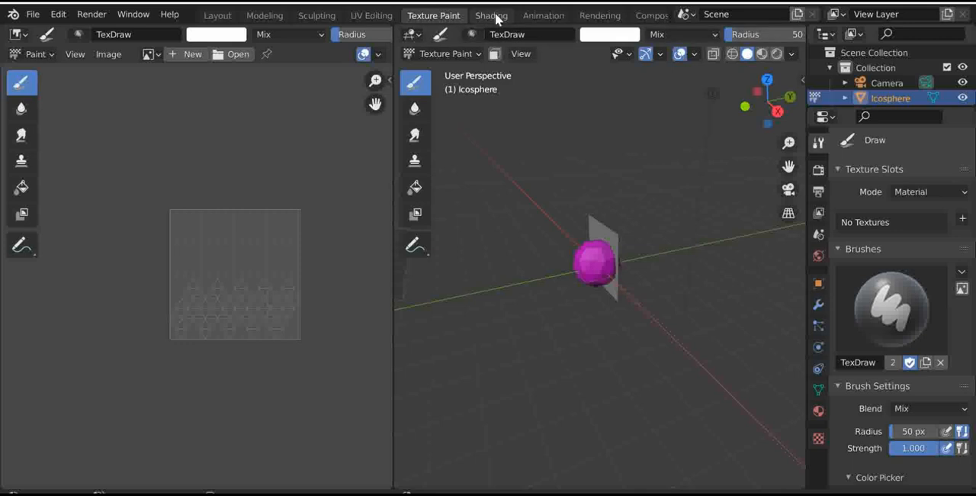
scroll(623, 222, "up", 5)
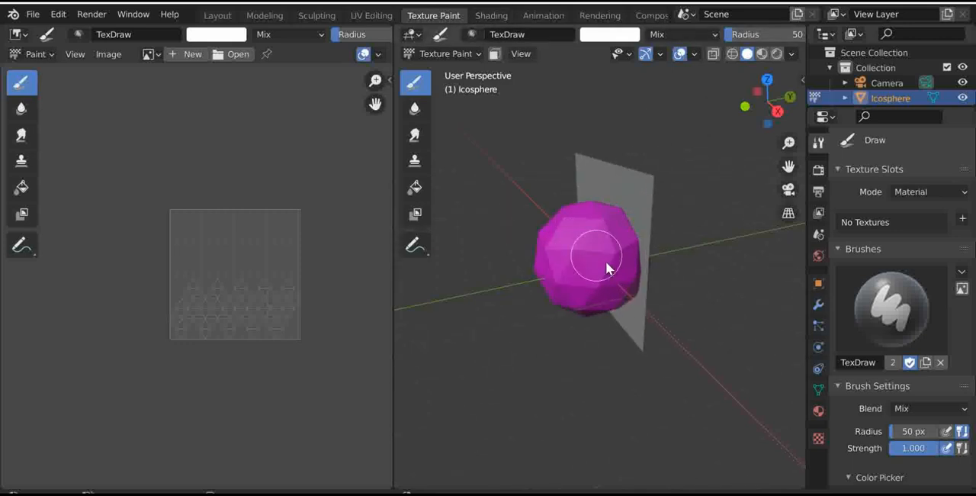
scroll(633, 202, "down", 3)
scroll(617, 212, "up", 4)
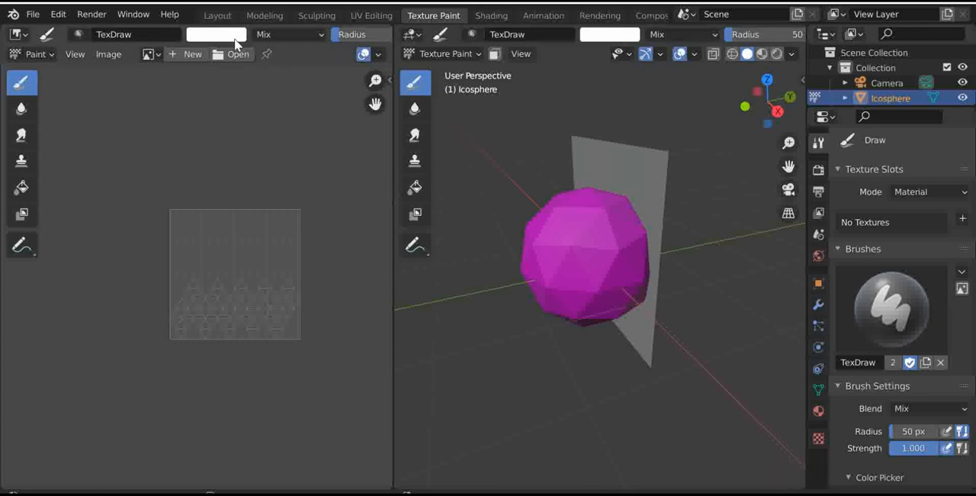
left_click(219, 16)
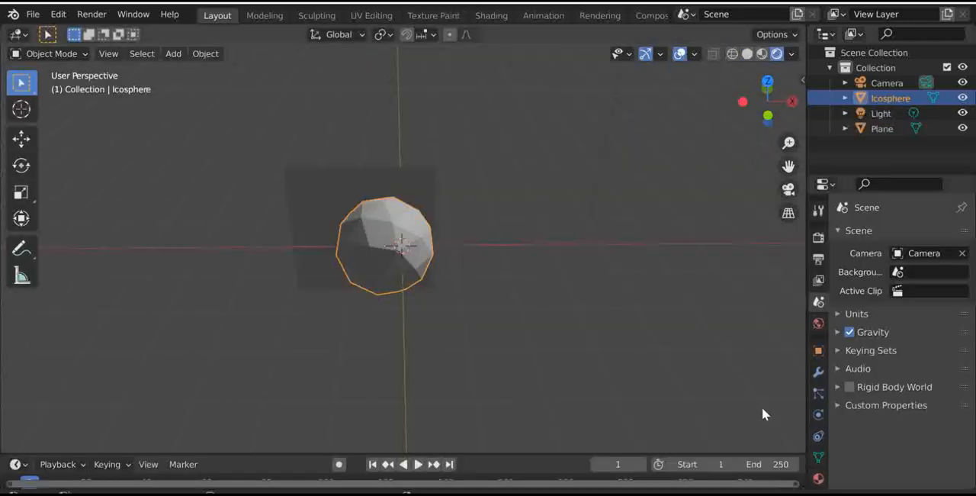
- Add a new material to the ico sphere and darken its base color to a mid grey
scroll(820, 398, "down", 2)
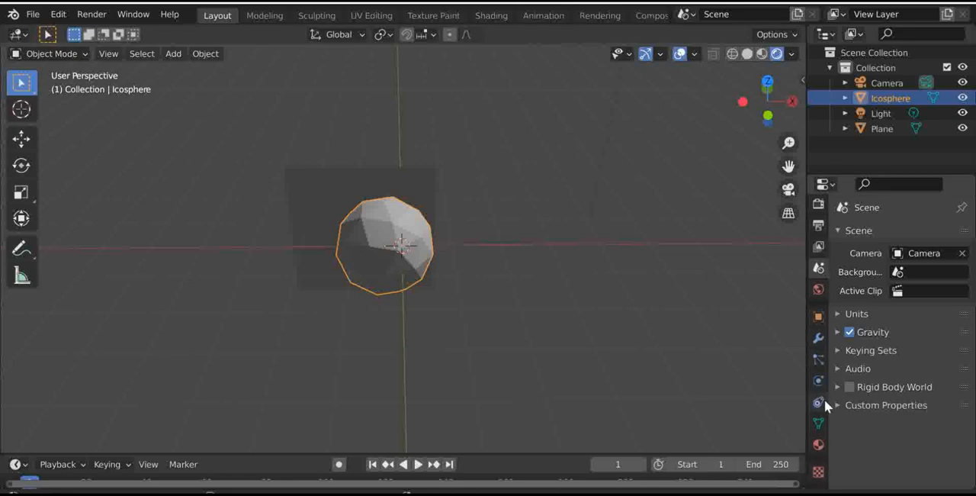
left_click(818, 445)
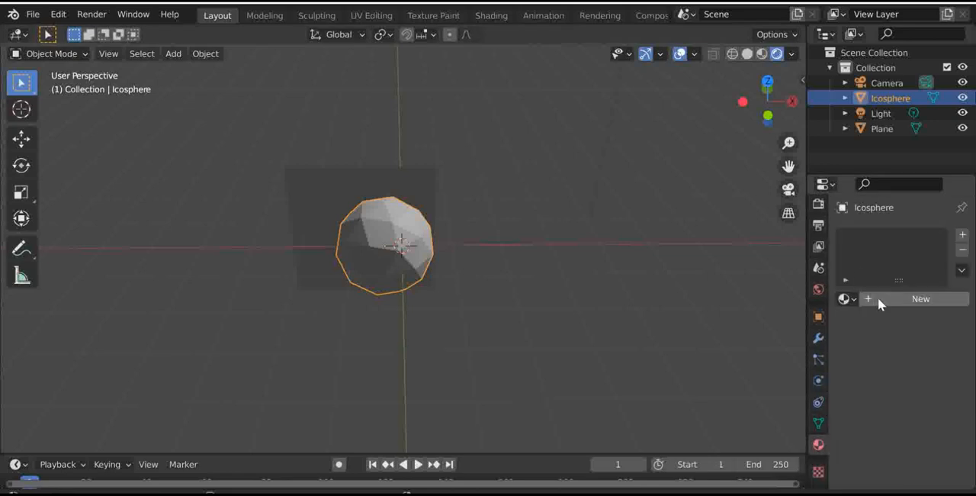
left_click(874, 300)
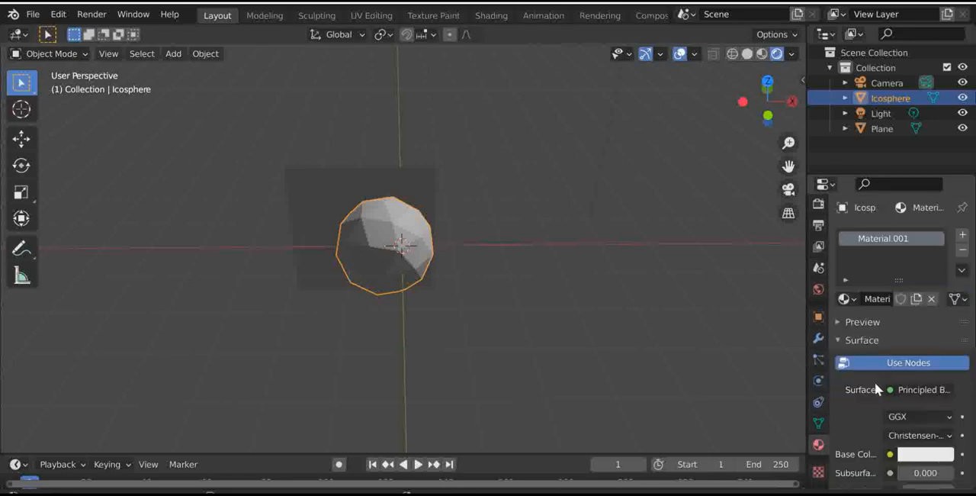
left_click(912, 456)
left_click_drag(946, 313, 942, 285)
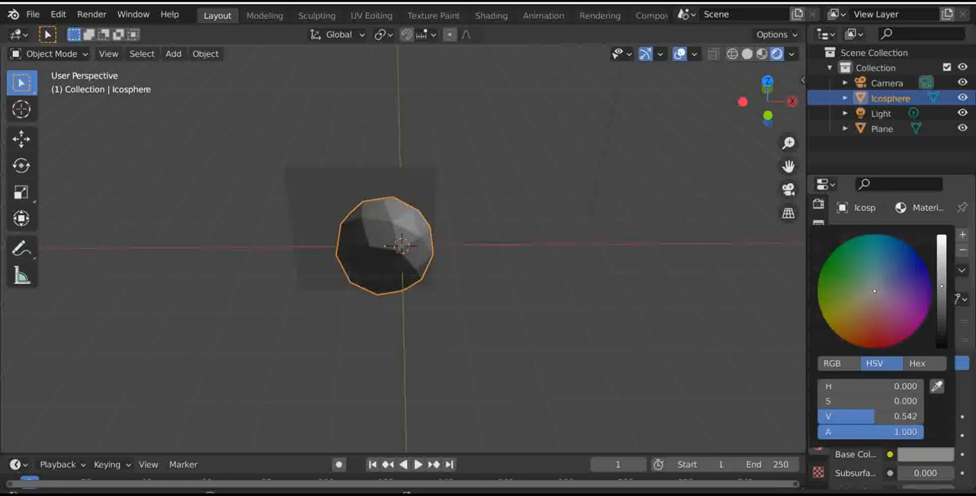
- Set the ico sphere's base color to light violet (H 0.713, S 0.215, V 0.733) in camera view, and switch to the Texture Paint workspace
left_click(789, 189)
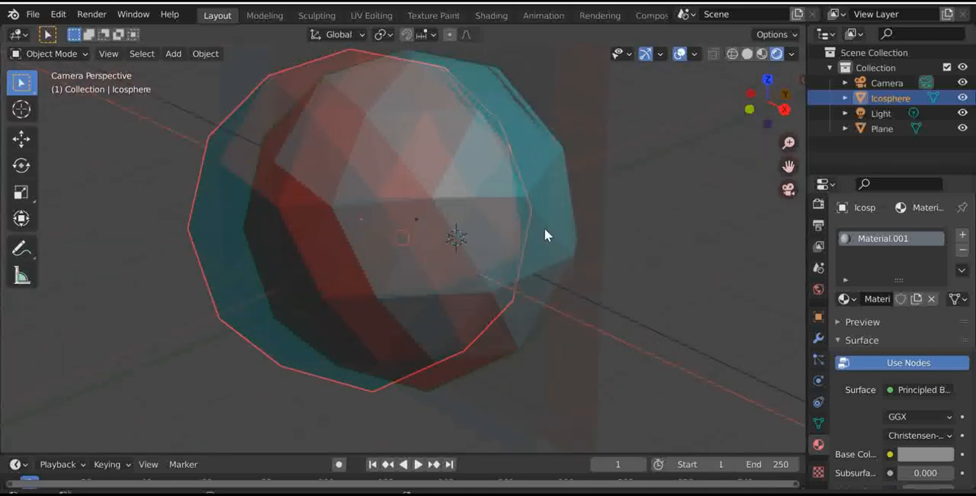
left_click(922, 453)
mouse_move(941, 286)
left_mouse_down()
mouse_move(941, 247)
mouse_move(941, 344)
mouse_move(941, 288)
mouse_move(869, 267)
mouse_move(857, 237)
mouse_move(921, 258)
mouse_move(930, 280)
mouse_move(926, 316)
mouse_move(880, 293)
mouse_move(941, 259)
mouse_move(941, 234)
mouse_move(940, 264)
left_mouse_up()
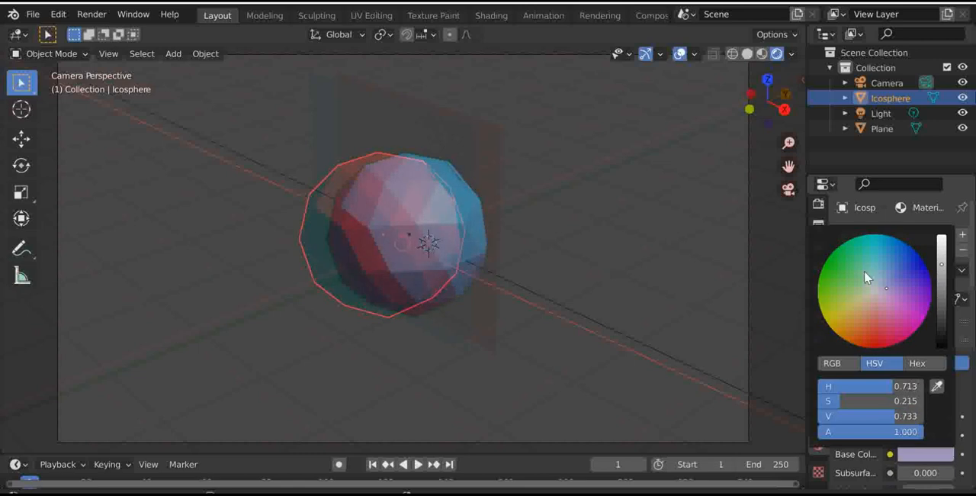
left_click(433, 15)
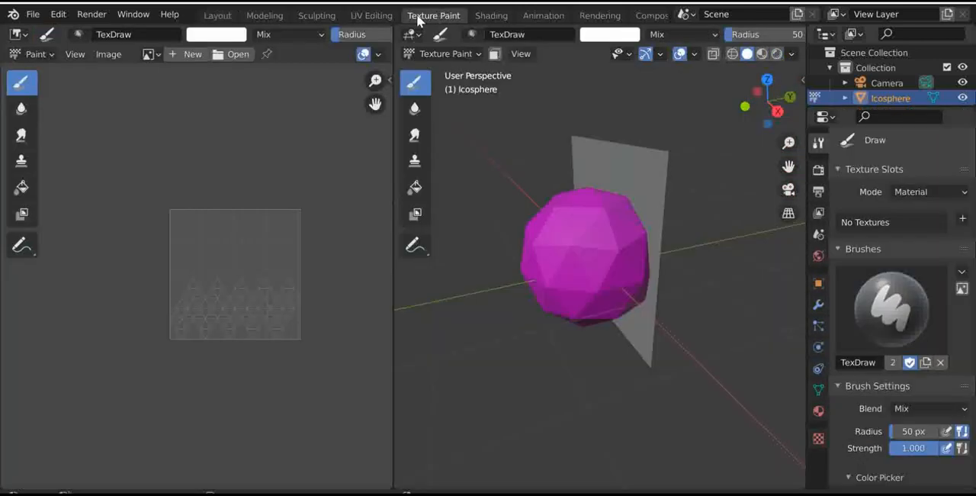
- Compare the ico sphere in the UV Editing and Texture Paint workspaces, and look through its material settings
left_click(375, 16)
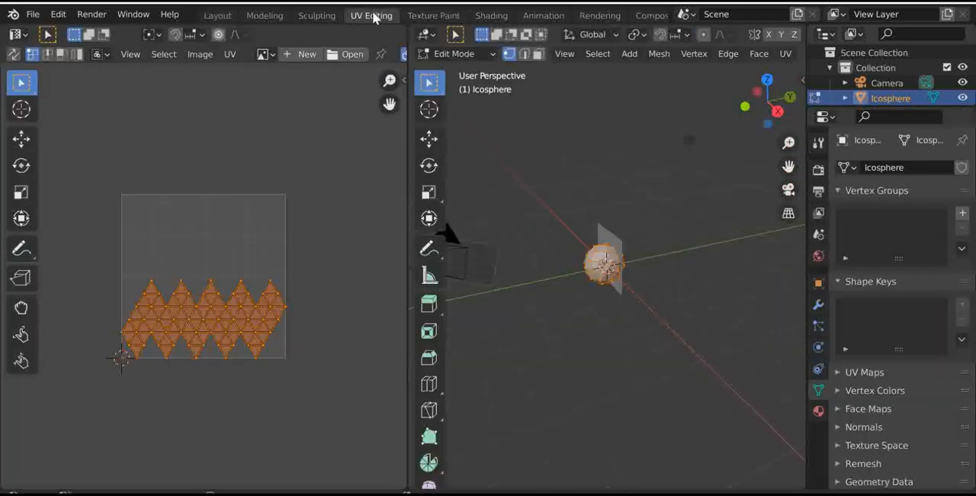
left_click(419, 16)
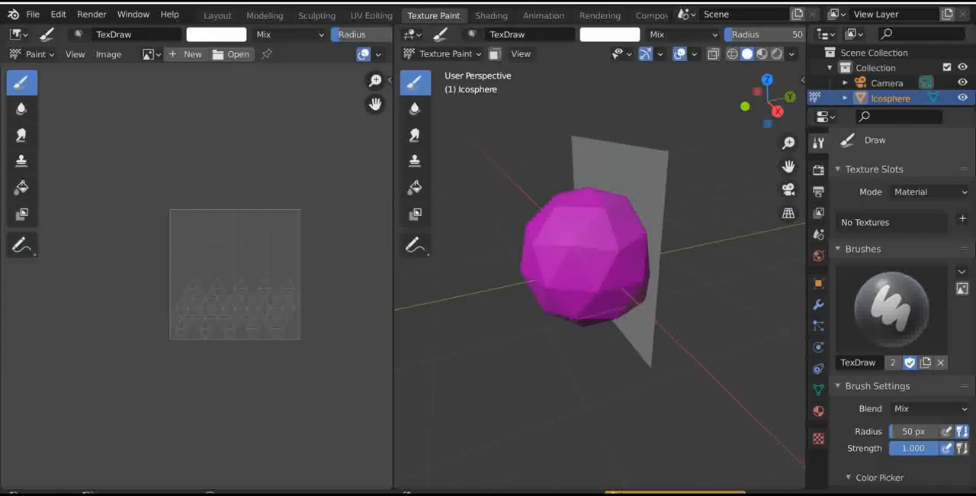
left_click(818, 410)
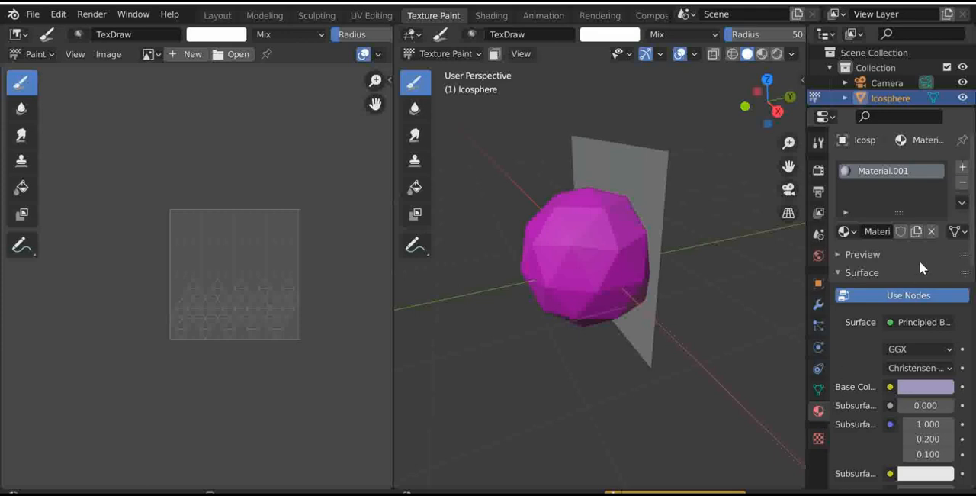
scroll(907, 261, "down", 3)
scroll(899, 254, "up", 1)
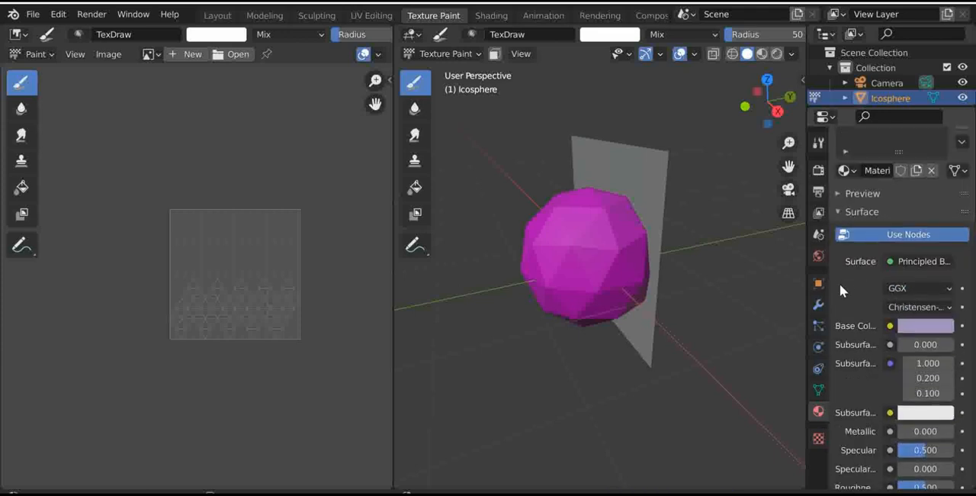
scroll(839, 283, "up", 2)
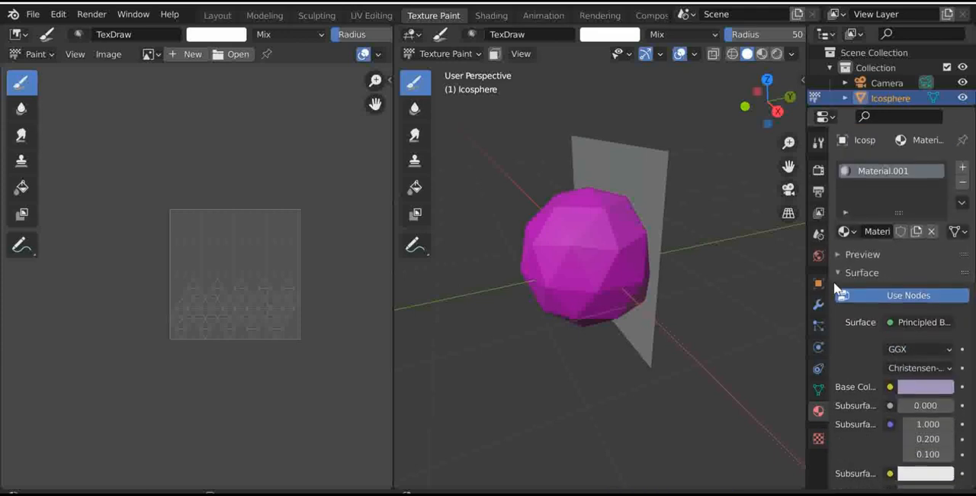
- Look at the ico sphere in the Shading workspace, and examine it from another side in the Animation workspace
left_click(492, 15)
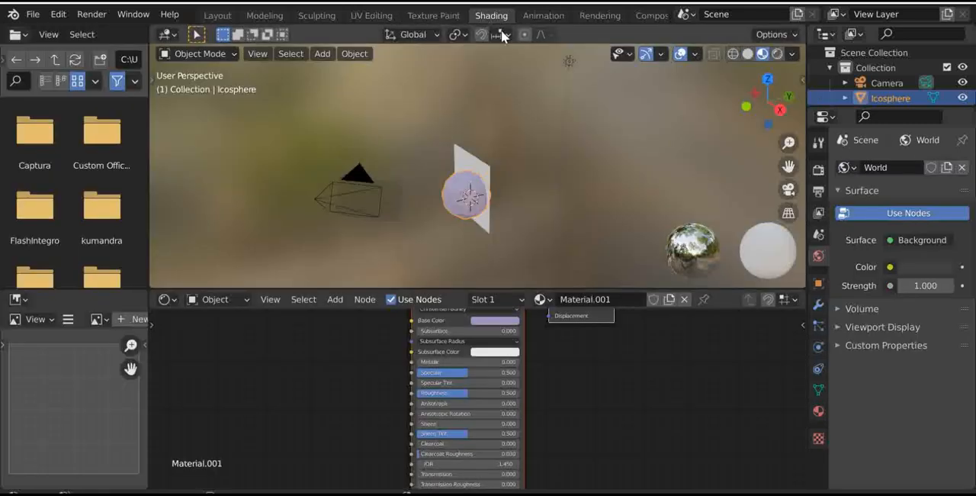
left_click(541, 16)
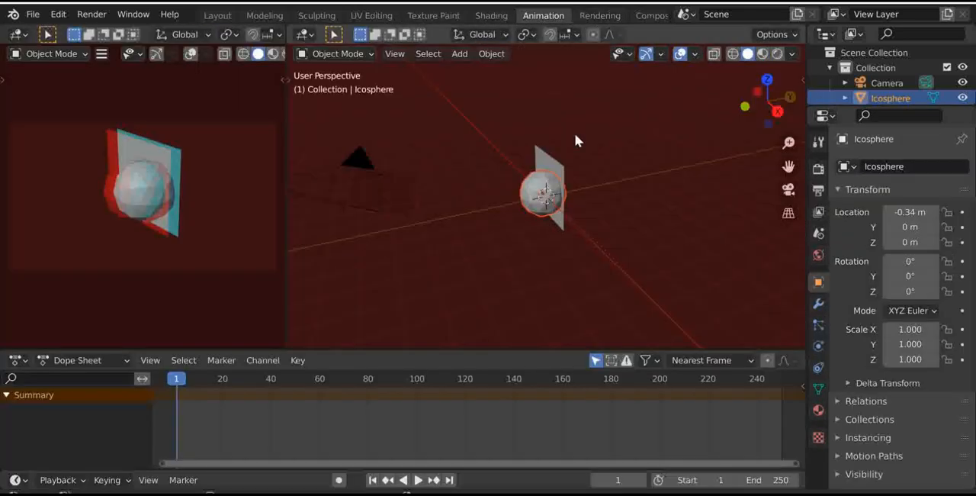
scroll(572, 152, "up", 3)
scroll(570, 162, "down", 1)
scroll(610, 146, "down", 2)
mouse_move(778, 119)
left_mouse_down()
mouse_move(969, 111)
mouse_move(783, 109)
left_mouse_up()
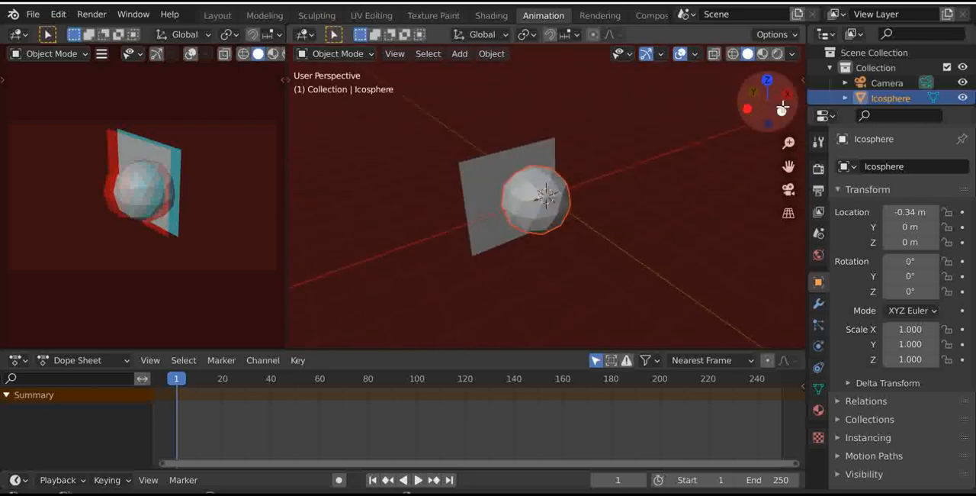
scroll(404, 240, "up", 3)
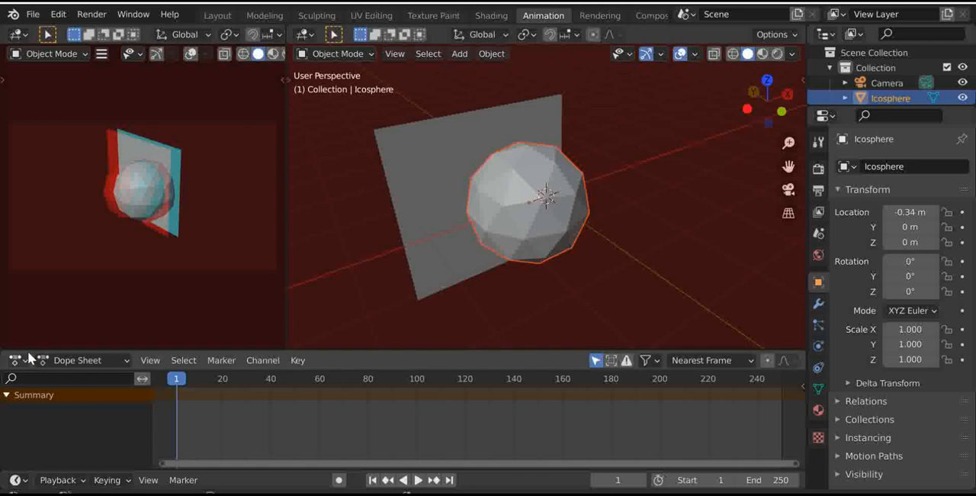
- Split the Dope Sheet area horizontally and turn its upper part into an enlarged 3D Viewport
left_click_drag(29, 350, 29, 429)
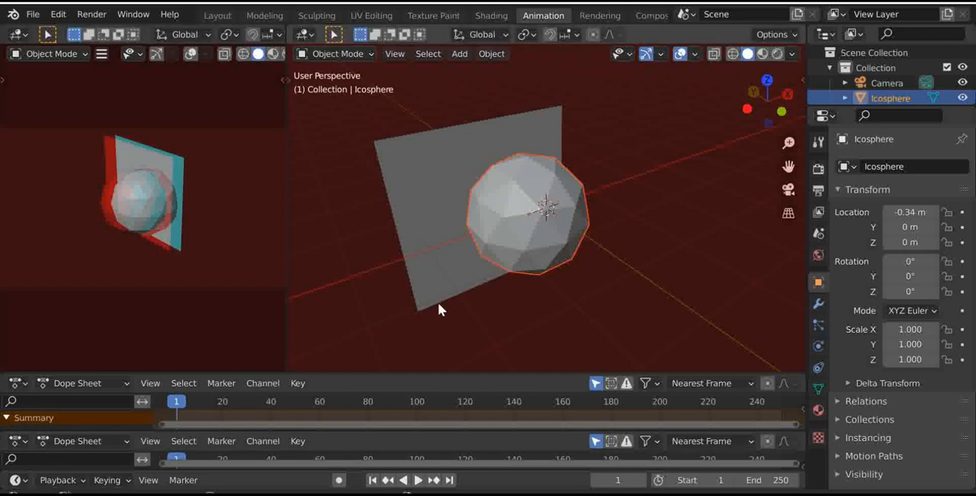
left_click(20, 383)
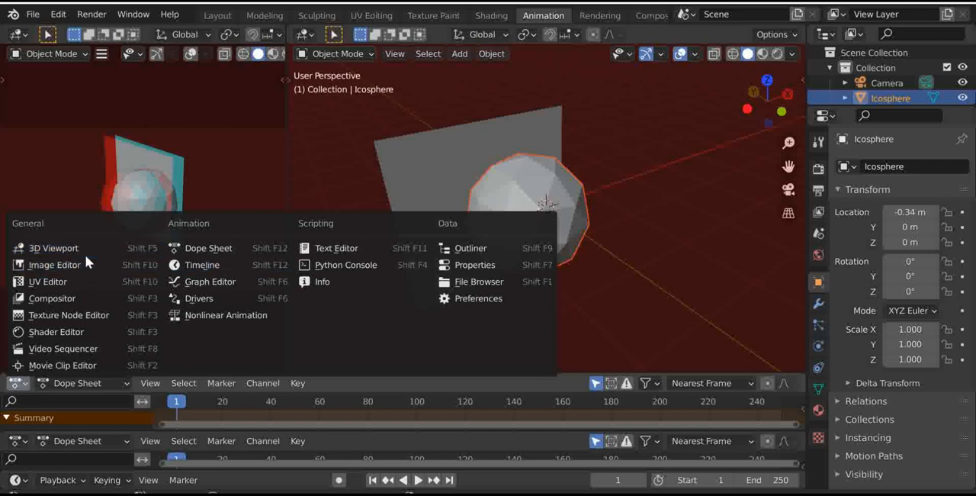
left_click(17, 383)
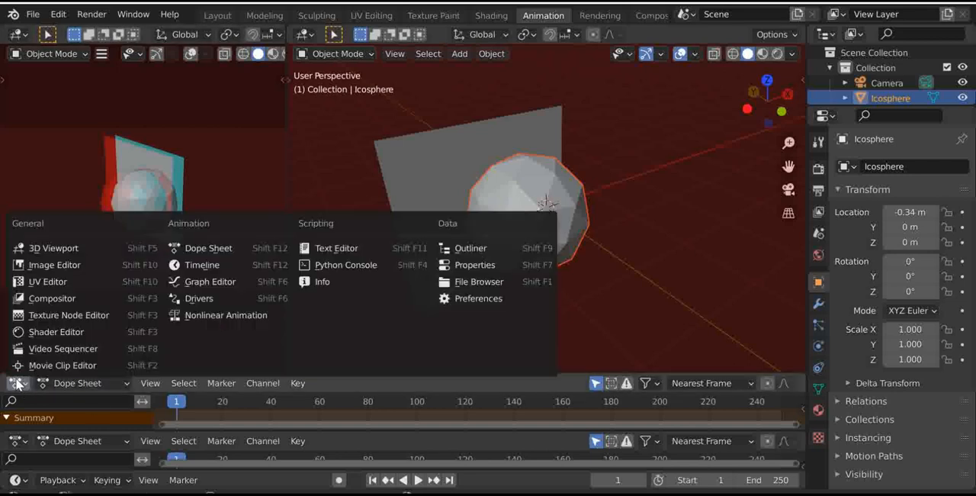
left_click(46, 248)
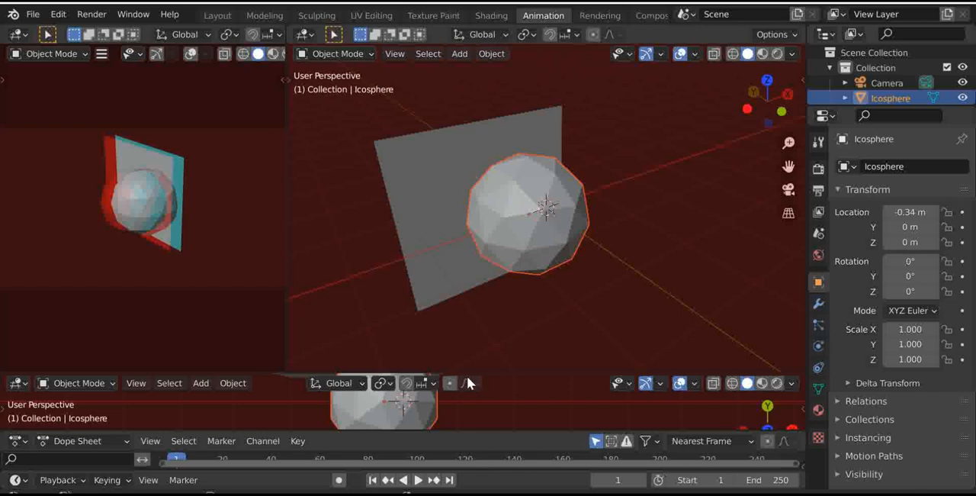
left_click_drag(468, 371, 505, 269)
left_click_drag(782, 109, 686, 145)
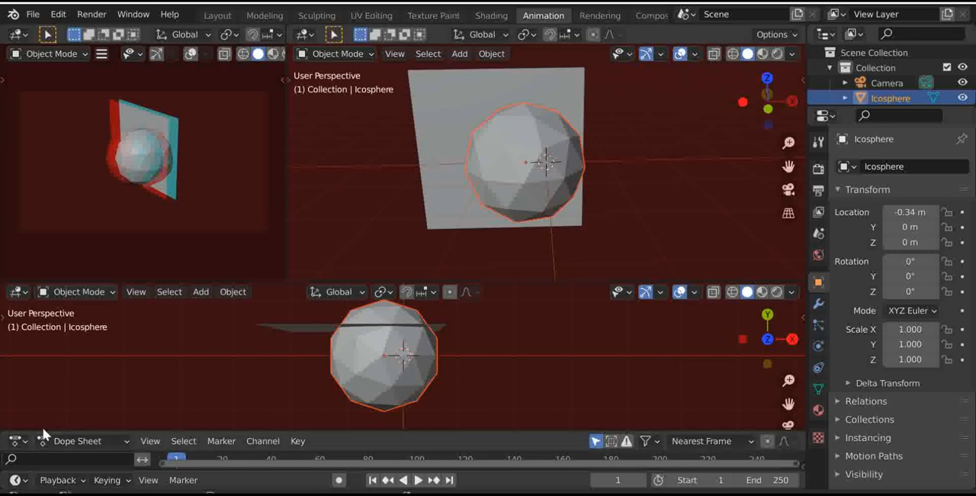
- Turn the remaining Dope Sheet into a 3D Viewport showing the ico sphere in left orthographic view
left_click_drag(35, 426, 35, 404)
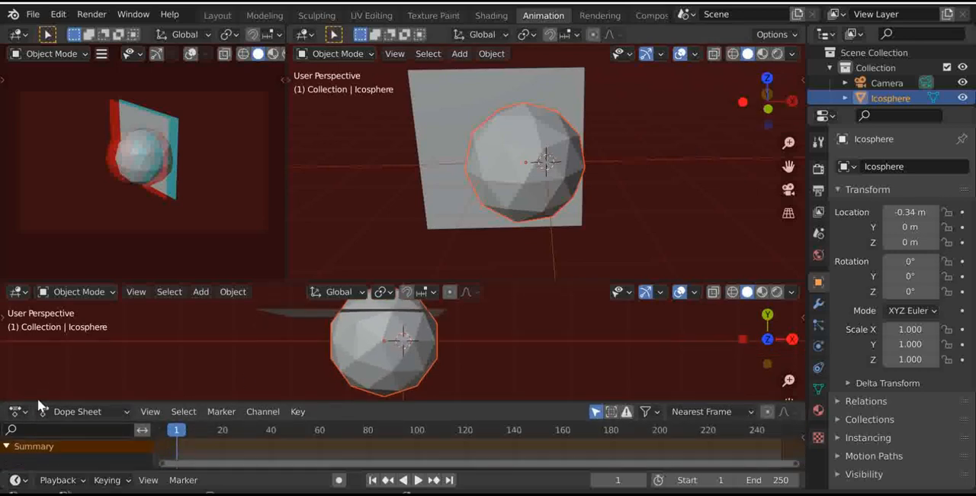
left_click(26, 412)
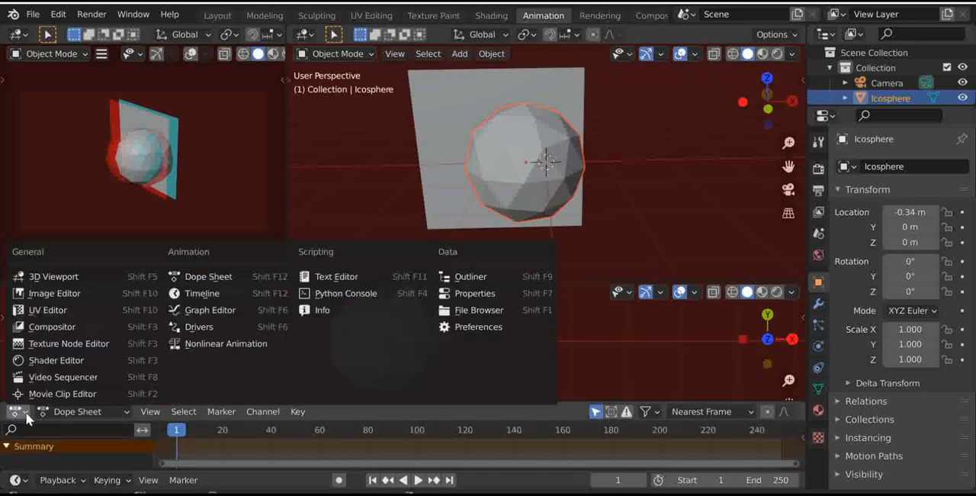
left_click(71, 276)
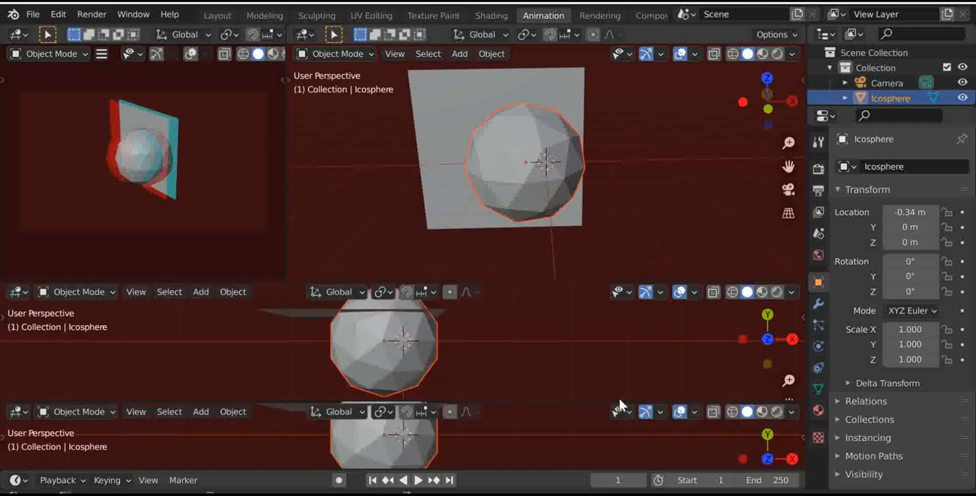
left_click_drag(591, 391, 584, 369)
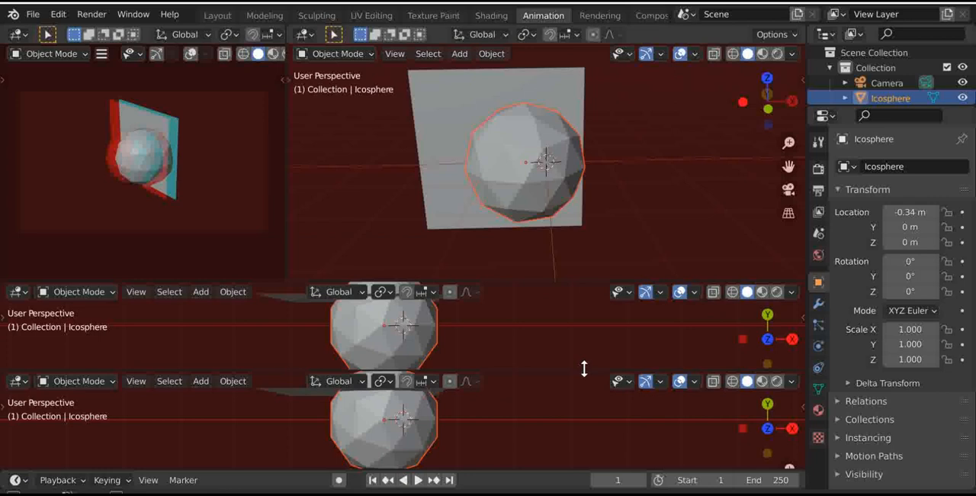
left_click(741, 427)
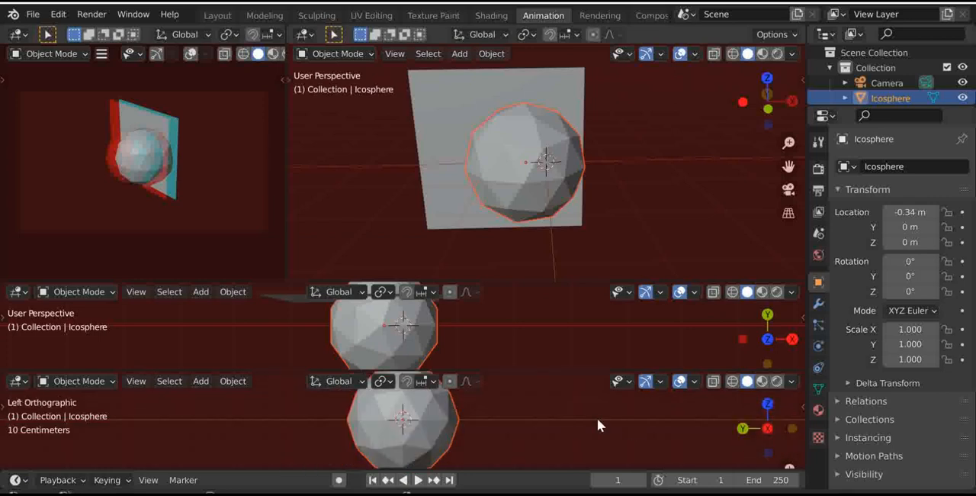
scroll(432, 340, "down", 5)
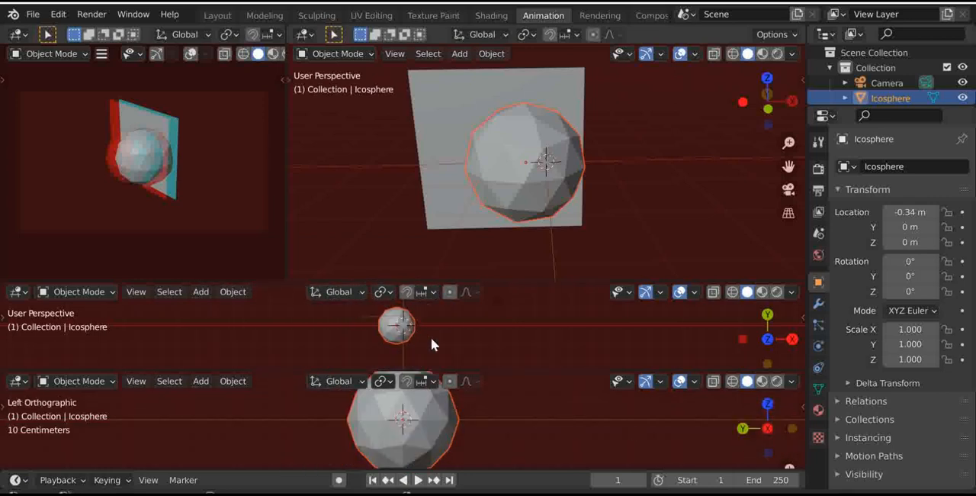
scroll(440, 450, "down", 4)
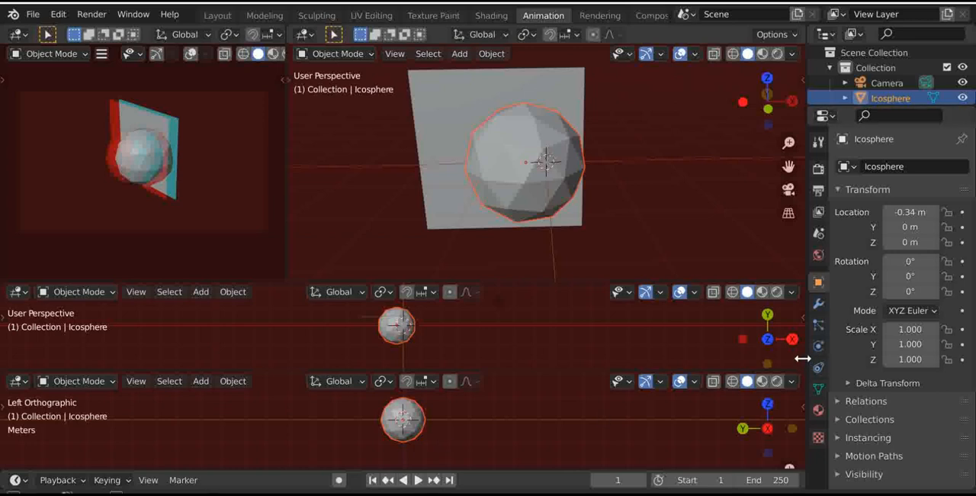
- Widen the Properties editor and orbit the main 3D view slightly around the ico sphere
left_click_drag(805, 359, 723, 359)
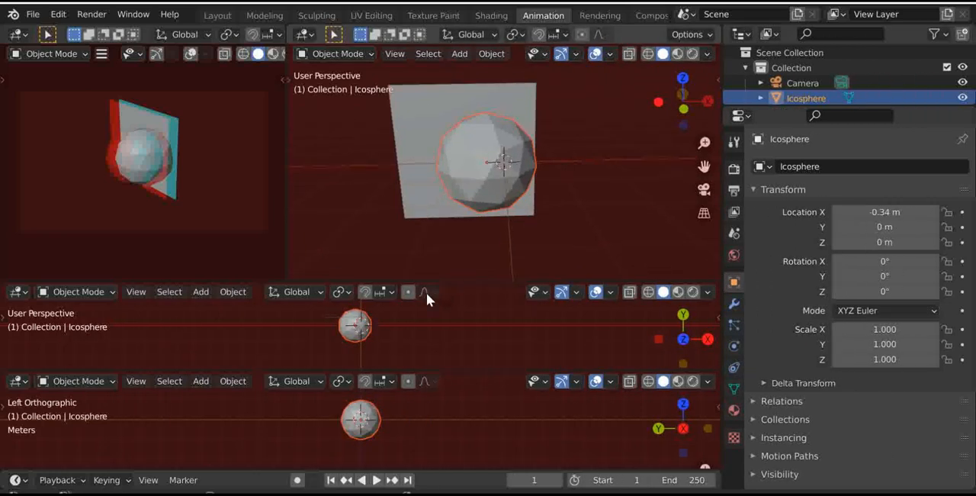
left_click_drag(681, 96, 659, 109)
left_click(696, 102)
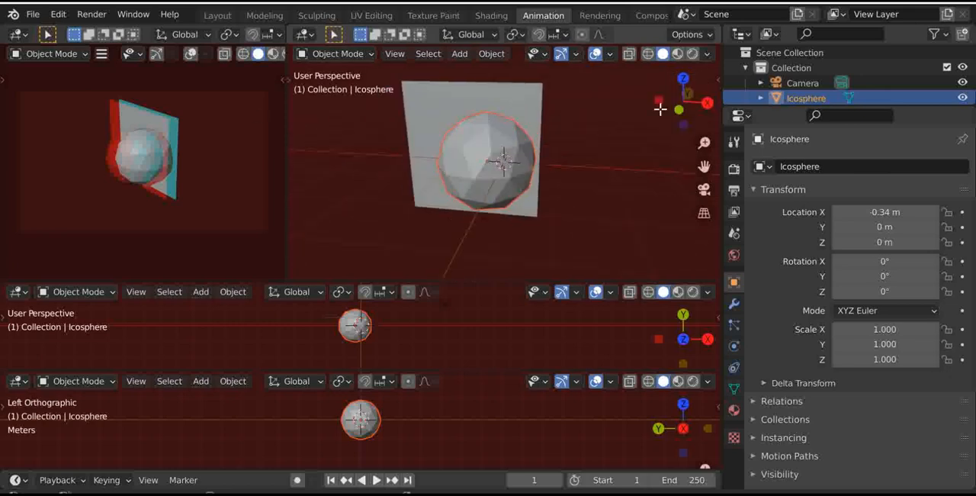
- Return to the Layout workspace and set the world background color to dark red (H 0.954, S 1.000, V 0.250)
left_click(219, 15)
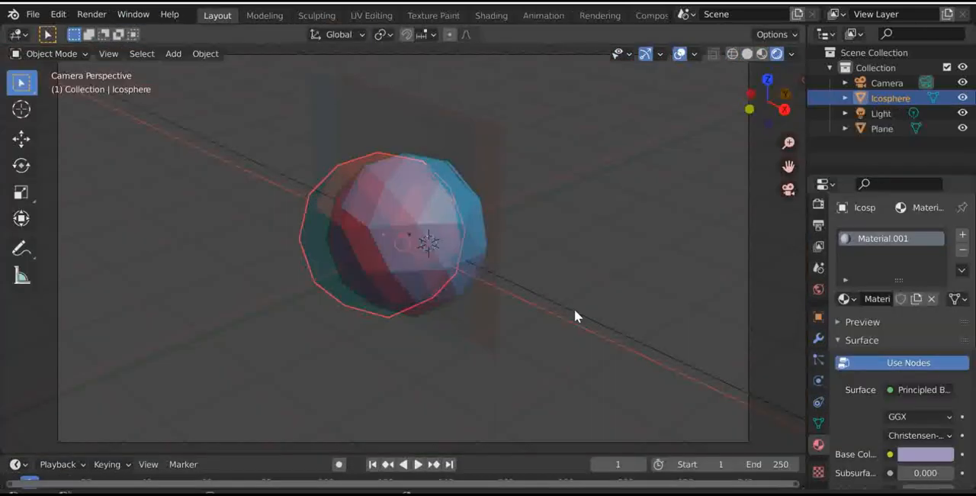
scroll(566, 236, "down", 5)
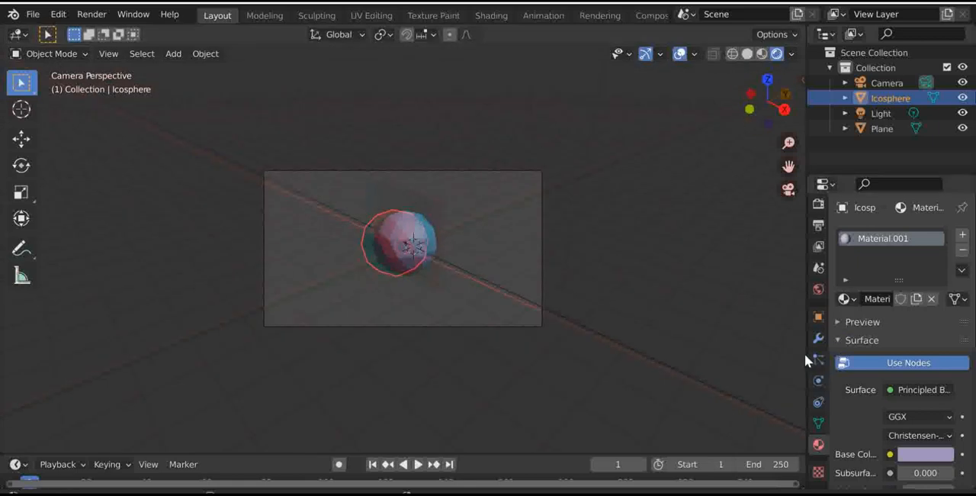
left_click(818, 296)
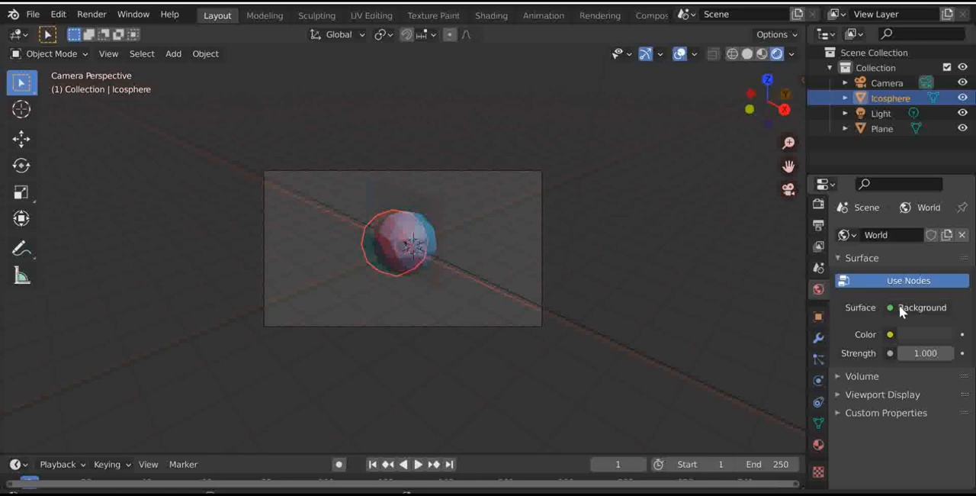
left_click(911, 336)
mouse_move(869, 185)
left_mouse_down()
mouse_move(838, 195)
mouse_move(838, 127)
mouse_move(897, 120)
mouse_move(928, 154)
mouse_move(914, 212)
mouse_move(883, 226)
mouse_move(896, 223)
left_mouse_up()
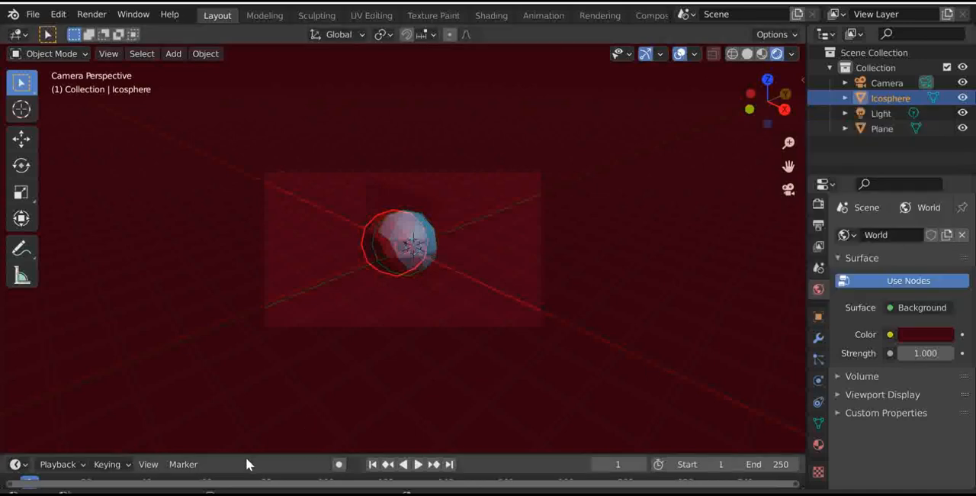
- Enlarge the timeline and, with auto keying on, keyframe the world color dark red at frame 1 and dark green at frame 21
left_click_drag(244, 453, 239, 333)
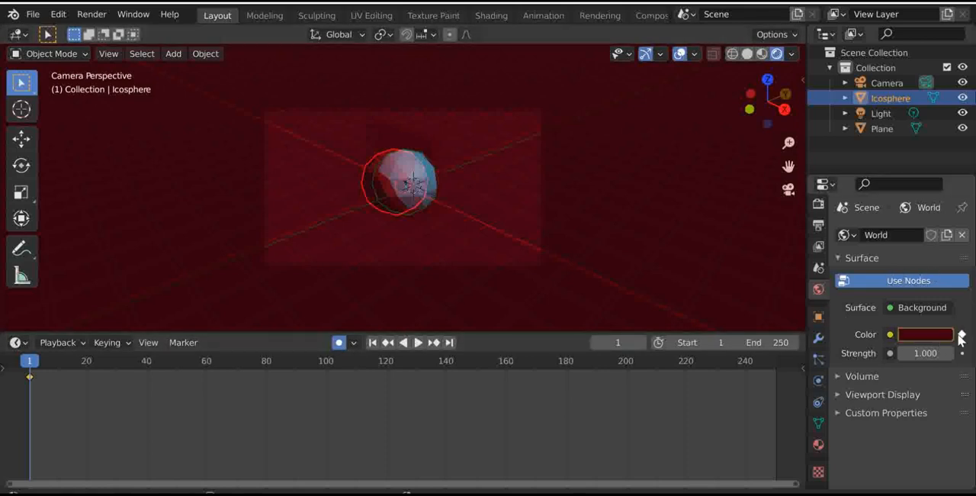
left_click(88, 361)
left_click(905, 336)
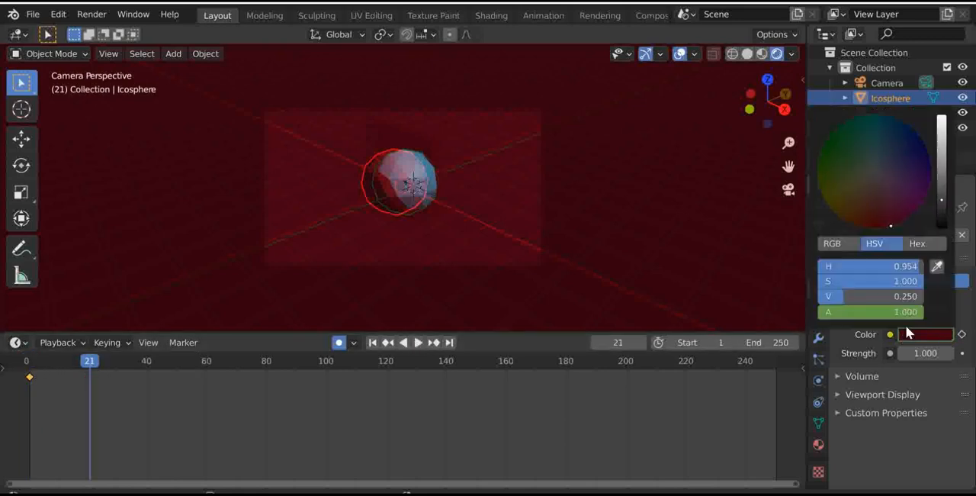
left_click_drag(890, 225, 824, 144)
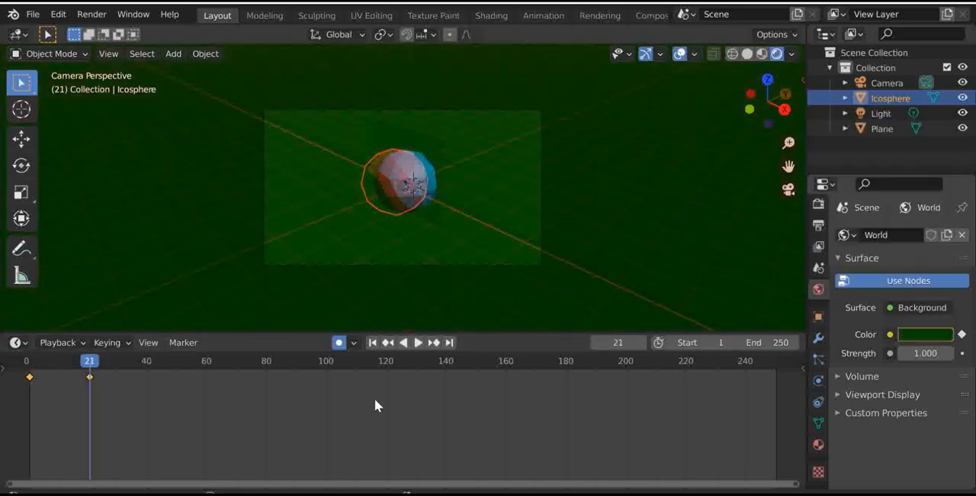
- Keyframe the world background color as bright yellow (H 0.172, S 1.000) at frame 100
left_click(326, 354)
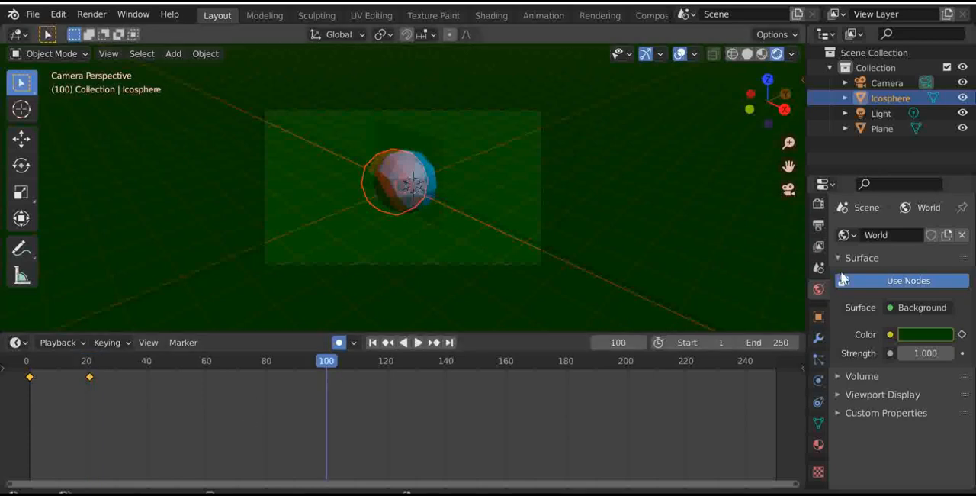
left_click(905, 332)
left_click(835, 203)
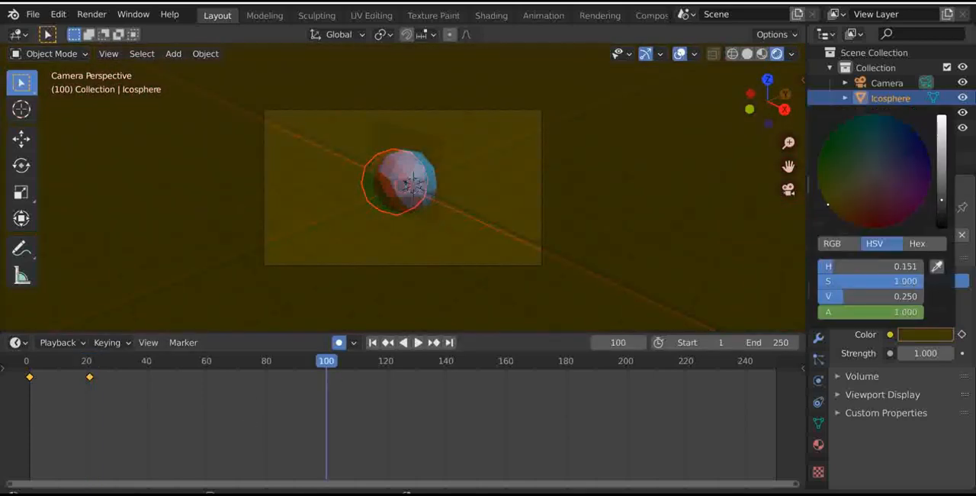
key("i")
left_click(932, 337)
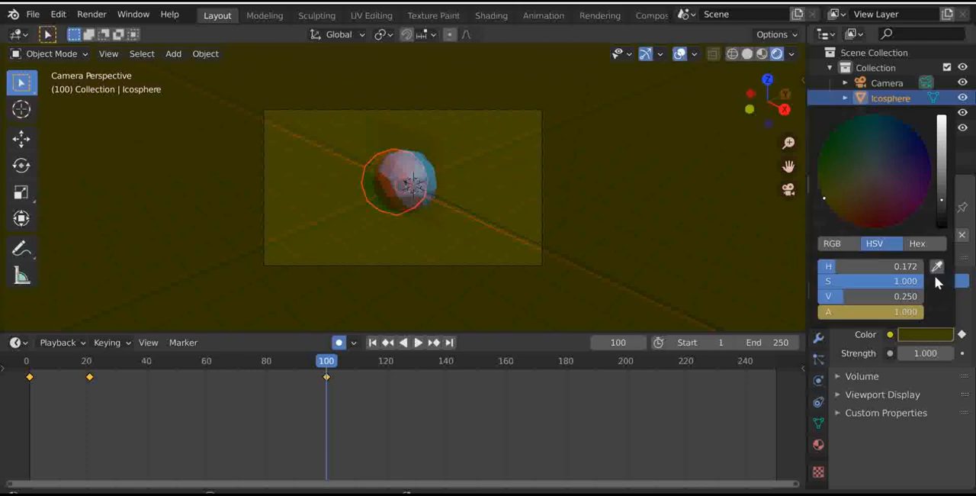
left_click_drag(942, 200, 941, 146)
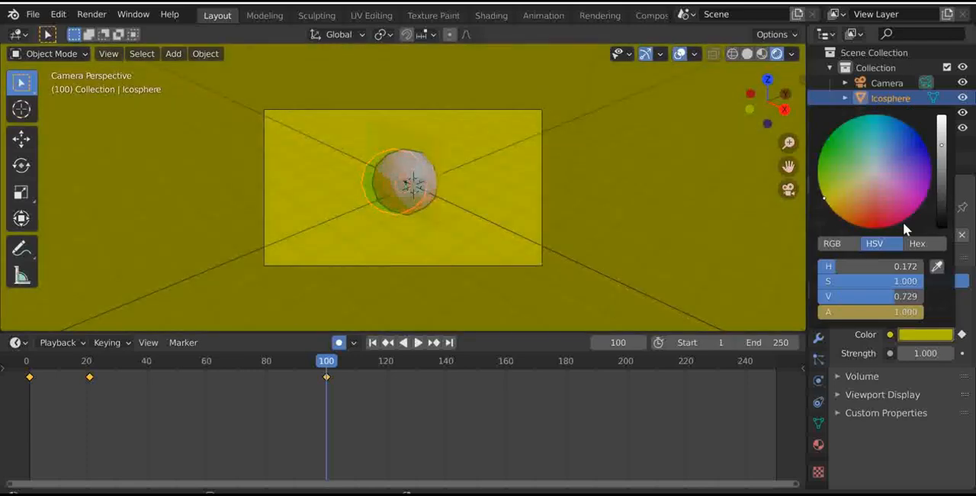
- Keyframe the world background color as very dark red at frame 180
left_click(566, 360)
left_click(918, 334)
left_click_drag(884, 205, 877, 227)
left_click_drag(944, 192, 941, 209)
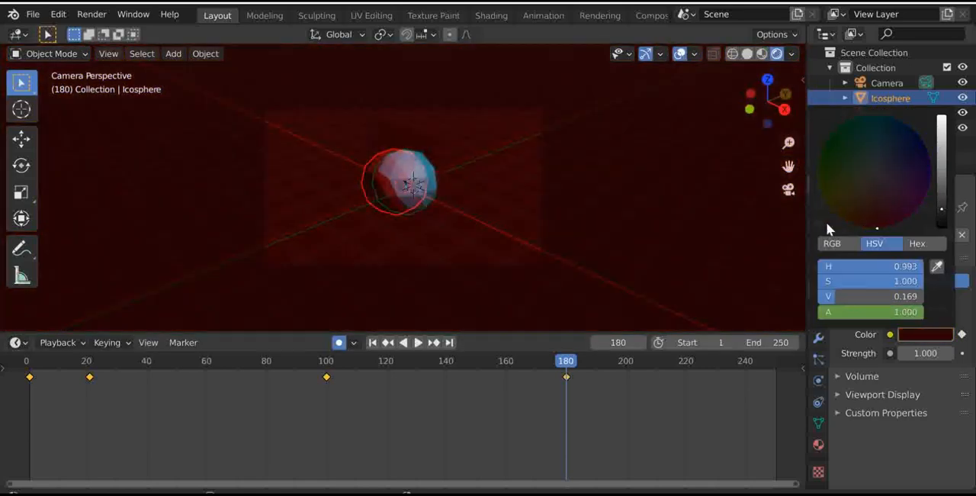
- Play the color animation from the start, stop at frame 221, and keyframe the world background color as dark green there
left_click(27, 361)
key("space")
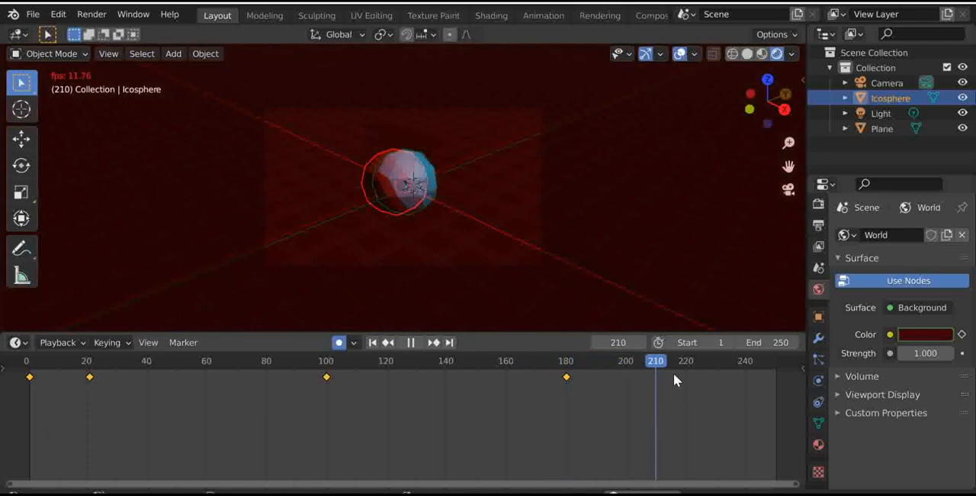
key("space")
left_click(938, 336)
left_click_drag(877, 202, 834, 131)
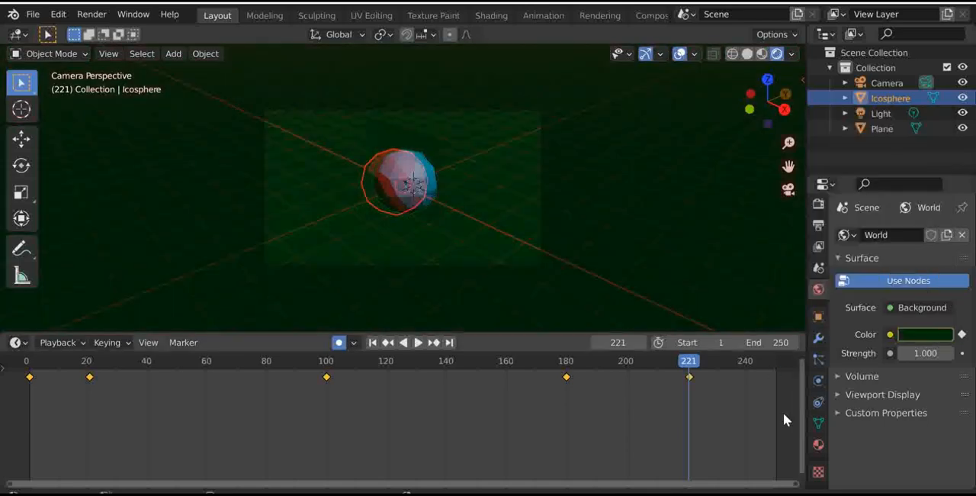
- Keyframe the world background color as dark blue (H 0.635, S 1.000, V 0.169) at frame 249
left_click(771, 364)
left_click(939, 335)
left_click(903, 192)
left_click(898, 193)
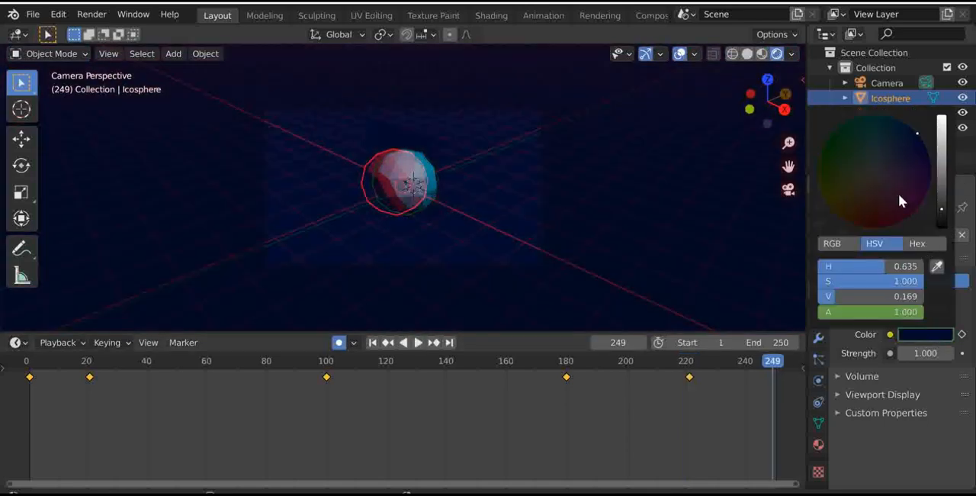
- Play the world color animation while orbiting out of camera view around the ico sphere, and stop playback at frame 33
key("space")
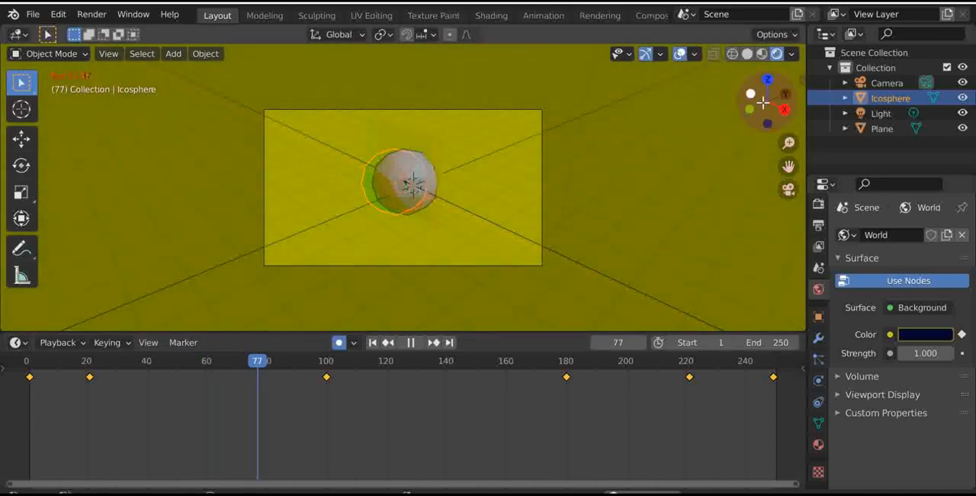
left_click_drag(761, 100, 456, 113)
scroll(429, 131, "down", 4)
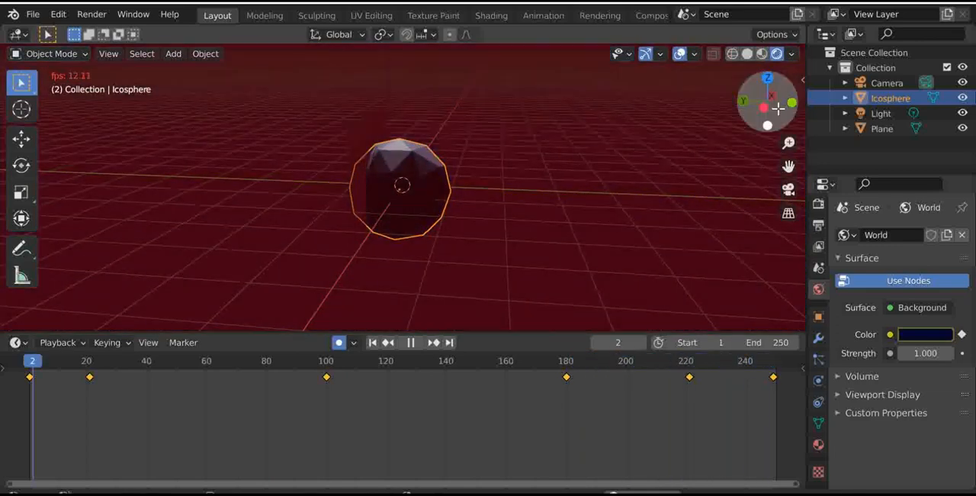
left_click_drag(767, 101, 545, 105)
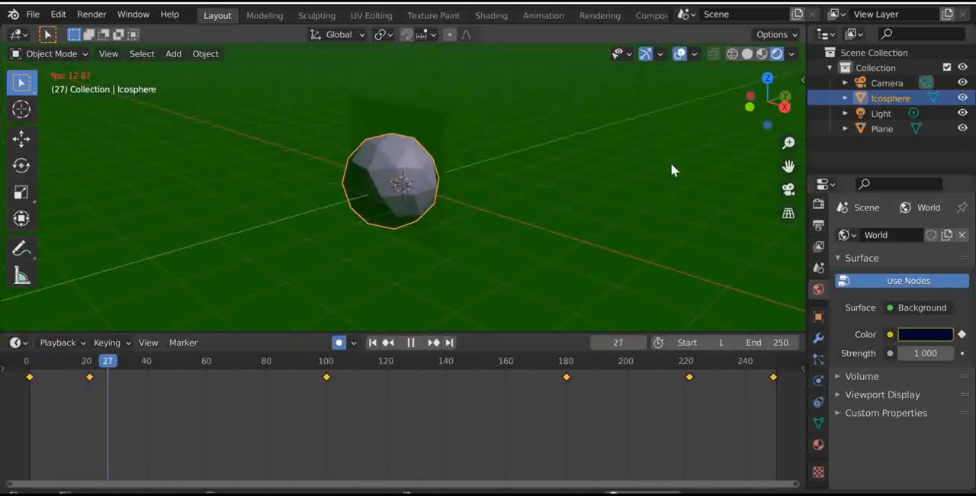
key("space")
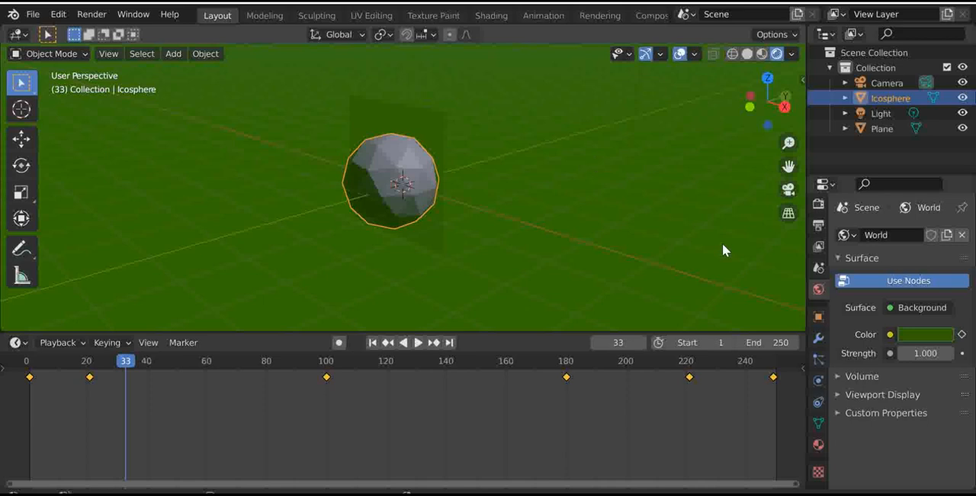
- Show the ico sphere's object properties and the viewport's transform sidebar, and expand the object's Relations settings
left_click(819, 317)
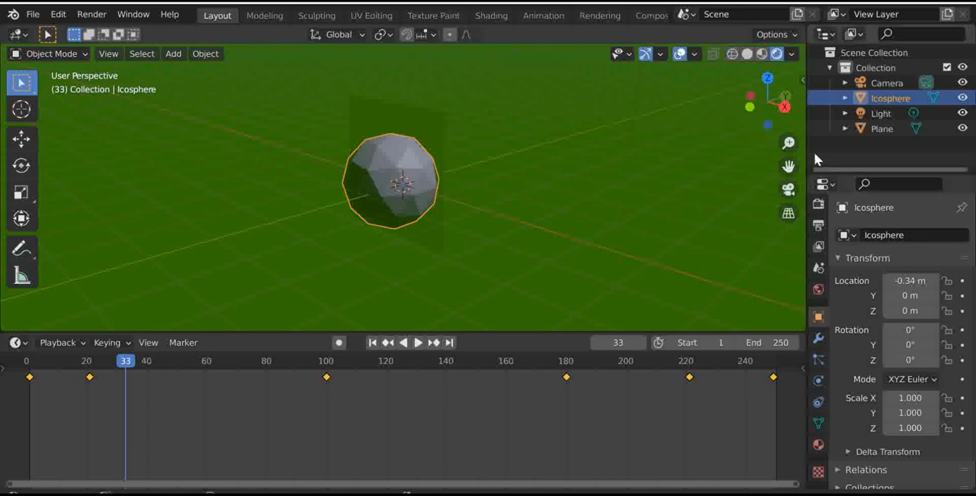
key("n")
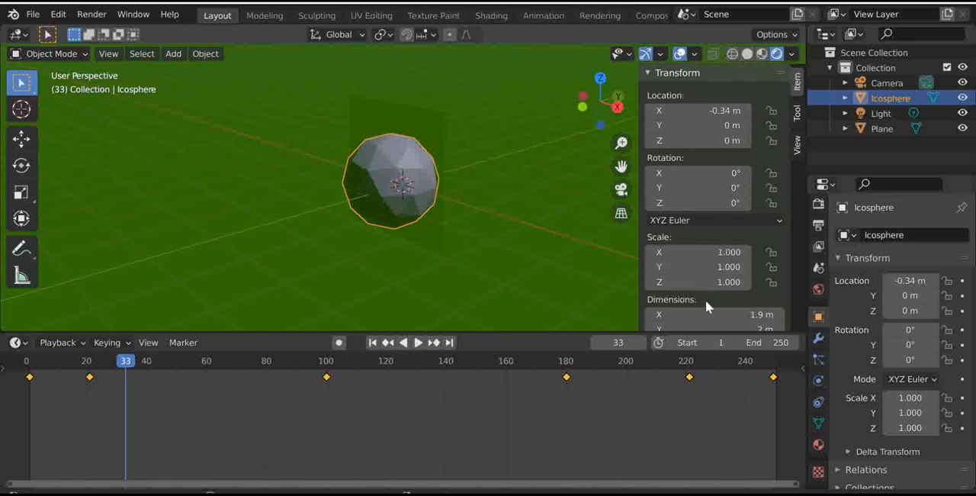
scroll(890, 379, "down", 3)
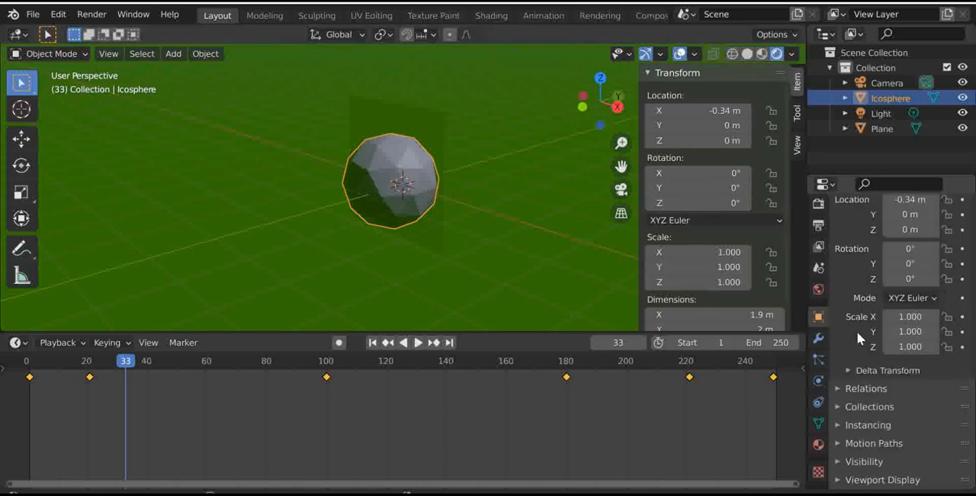
left_click(854, 387)
scroll(854, 386, "down", 3)
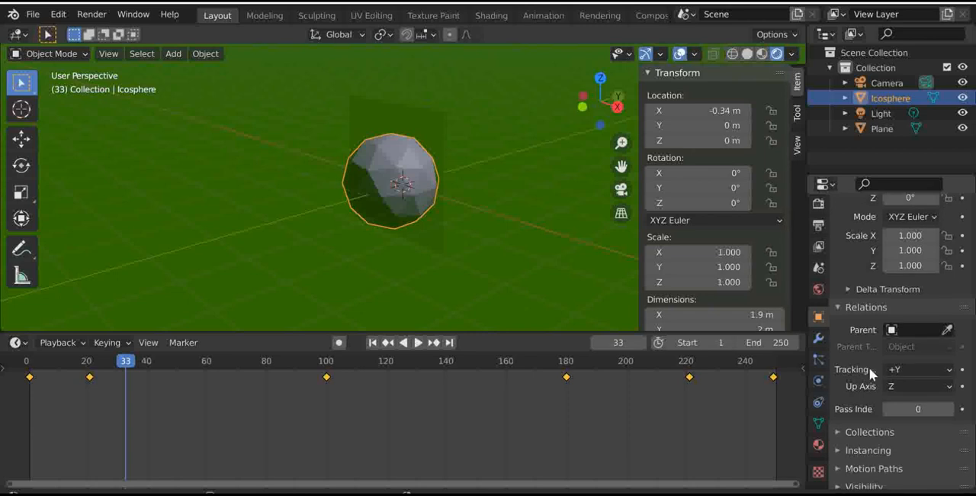
- In top view, select the light and the camera and parent the light to the camera with the Object option
left_click(600, 79)
scroll(461, 254, "down", 7)
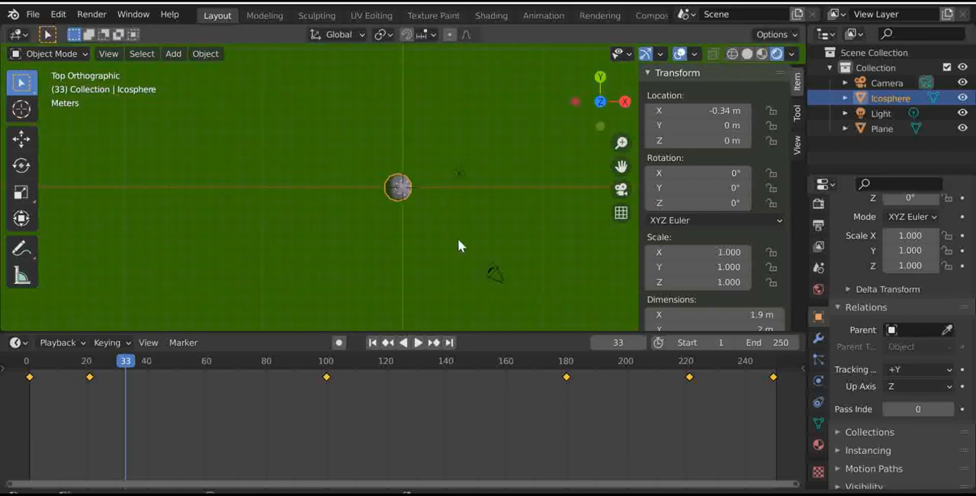
left_click(465, 203)
left_click(459, 174)
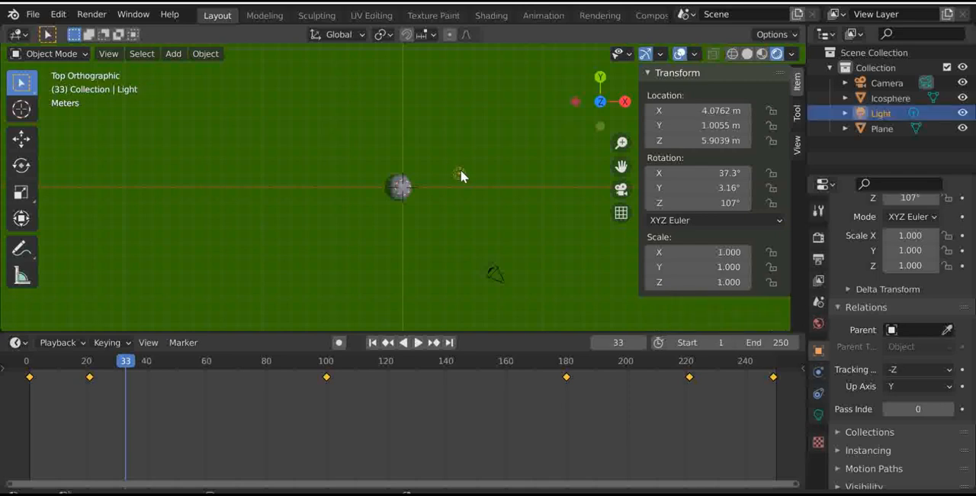
left_click(494, 272, "shift")
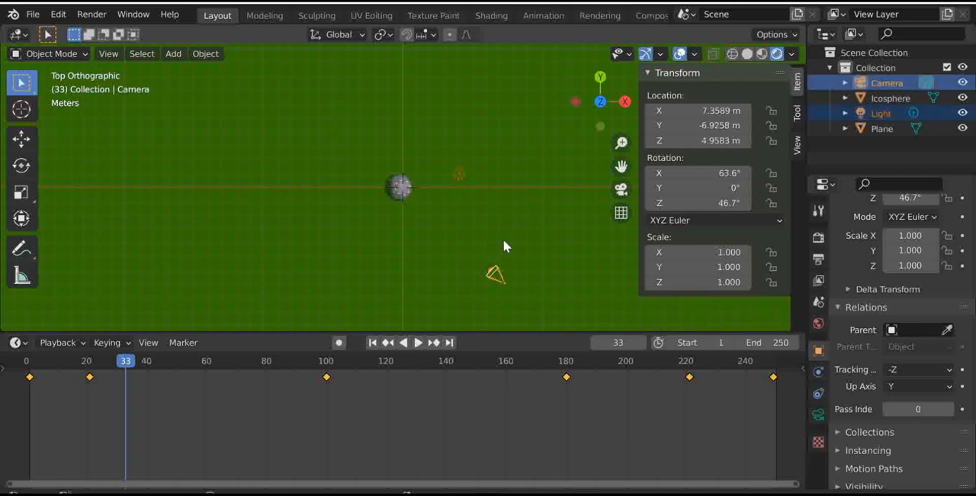
key("ctrl+p")
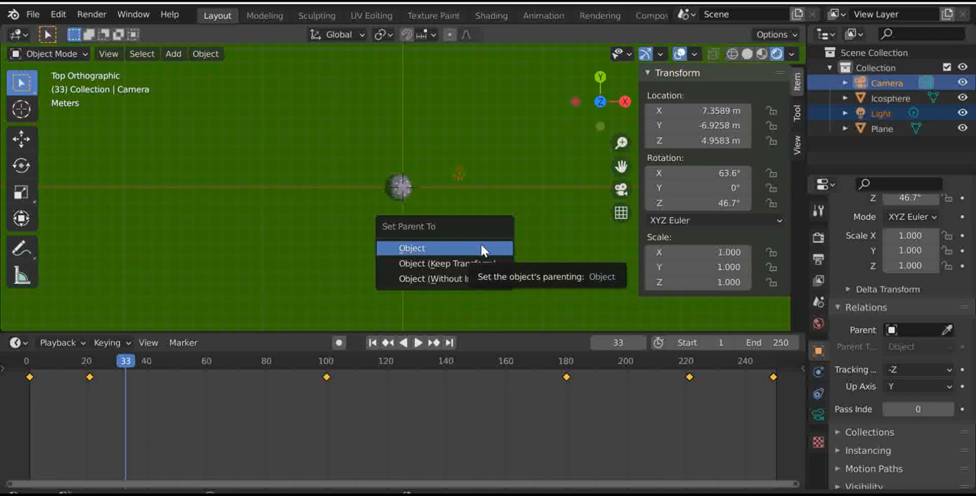
left_click(483, 249)
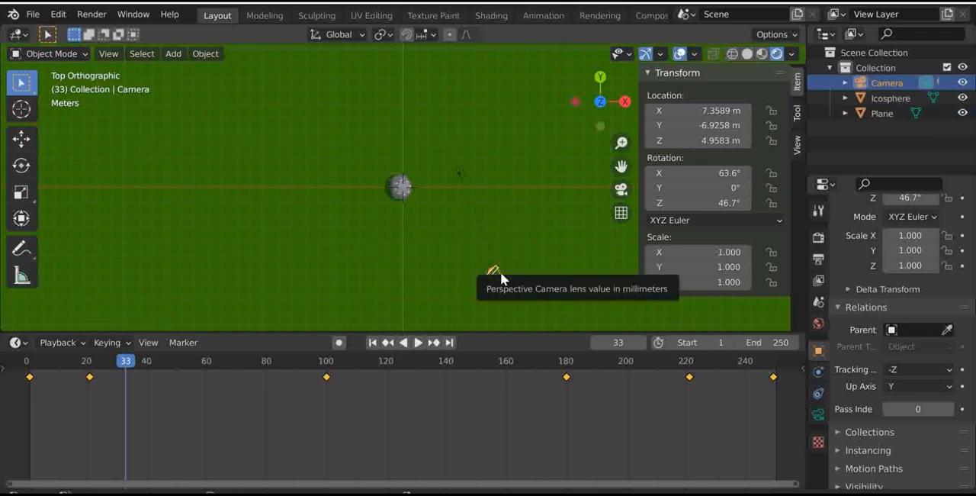
- Try moving the camera with its child light, and move the light alone to about X 7.8 m, Y 3.6 m
key("g")
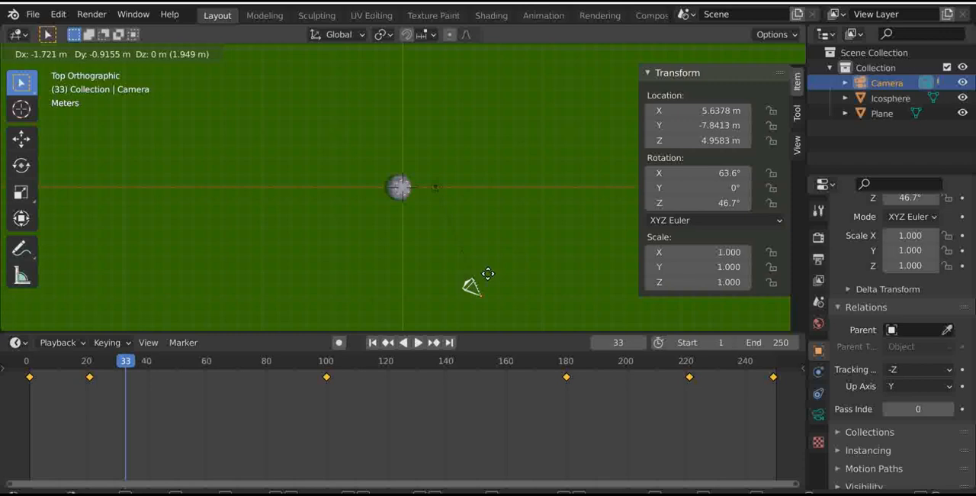
left_click(496, 293)
left_click(461, 174)
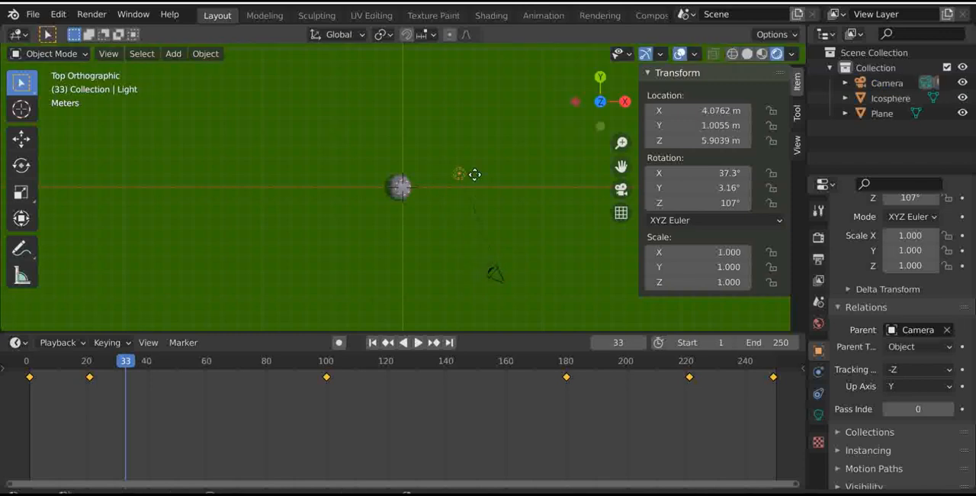
key("g")
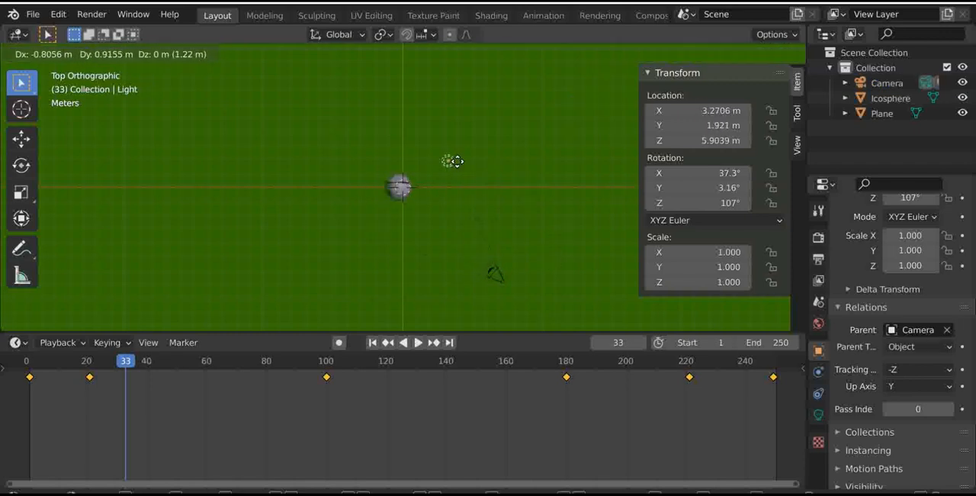
left_click(511, 142)
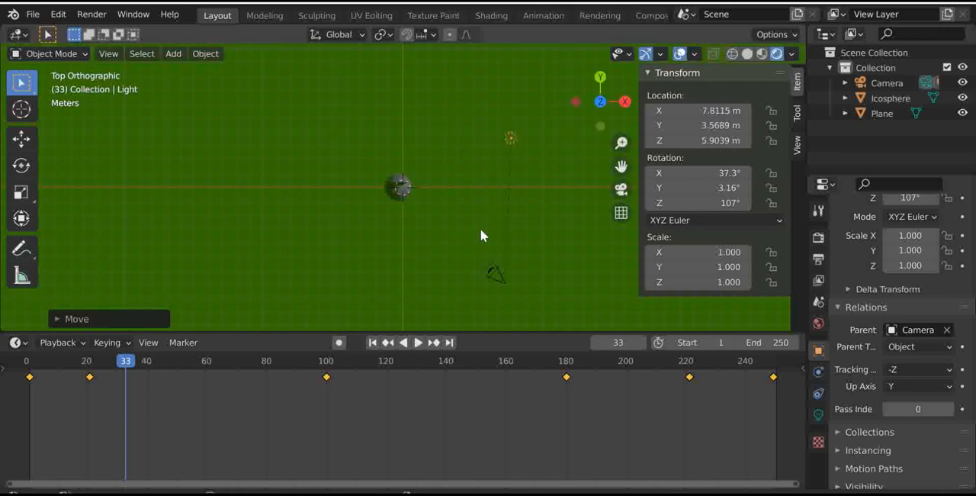
- Move the camera, together with its child light, to about X 6.3 m, Y -8.0 m
left_click(497, 274)
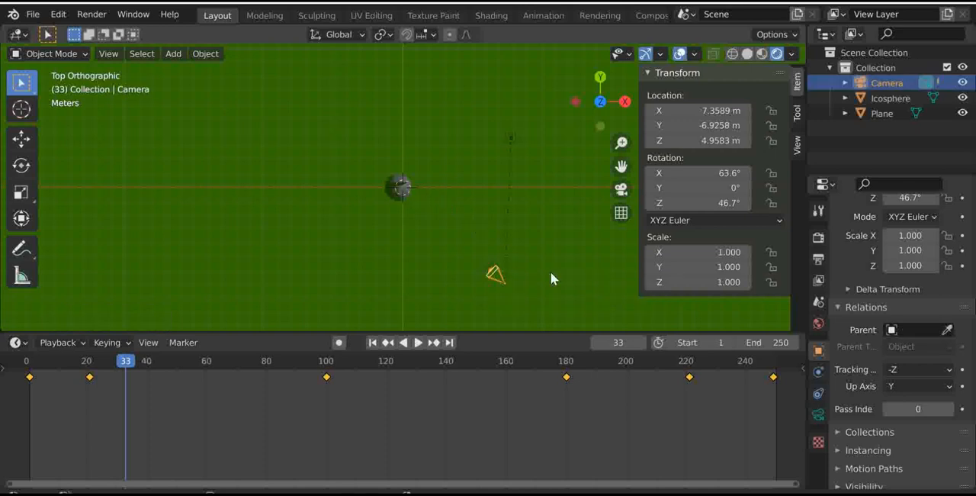
key("g")
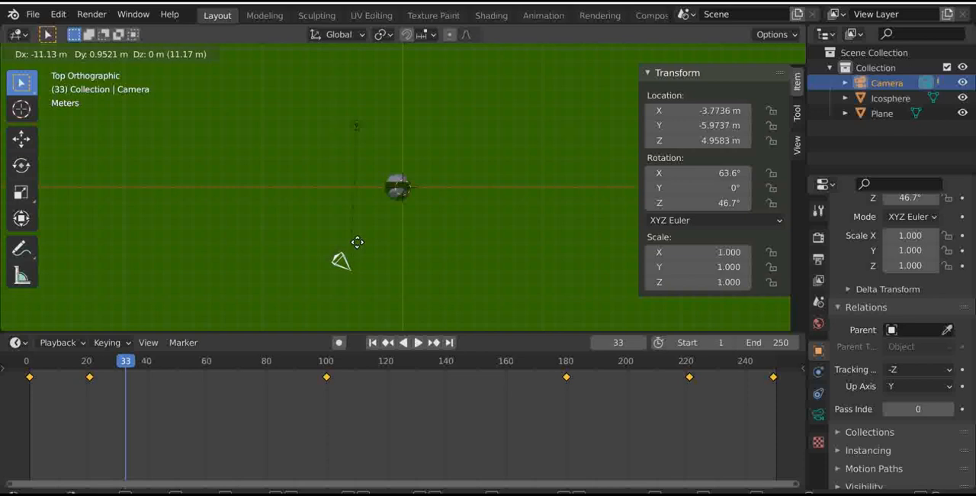
left_click(497, 272)
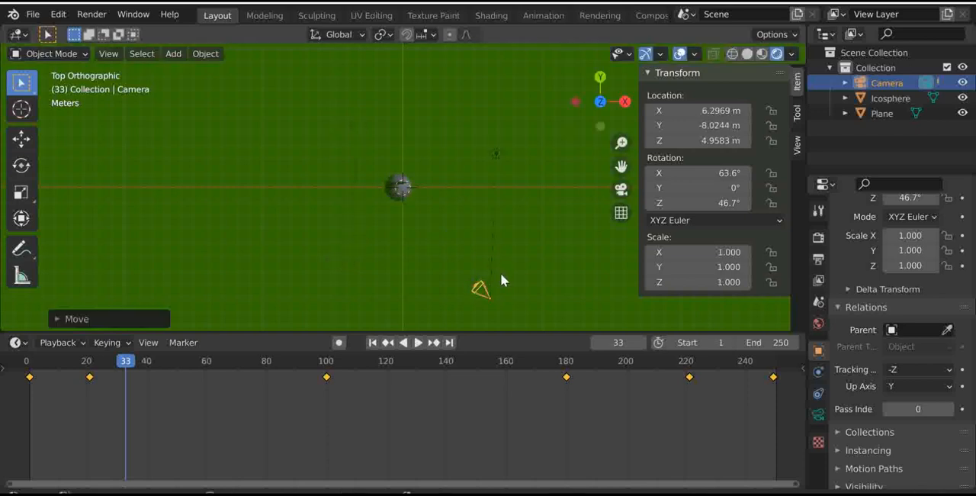
- Examine the moved camera in perspective, look through the camera view, and orbit back out around the ico sphere
left_click_drag(600, 101, 616, 67)
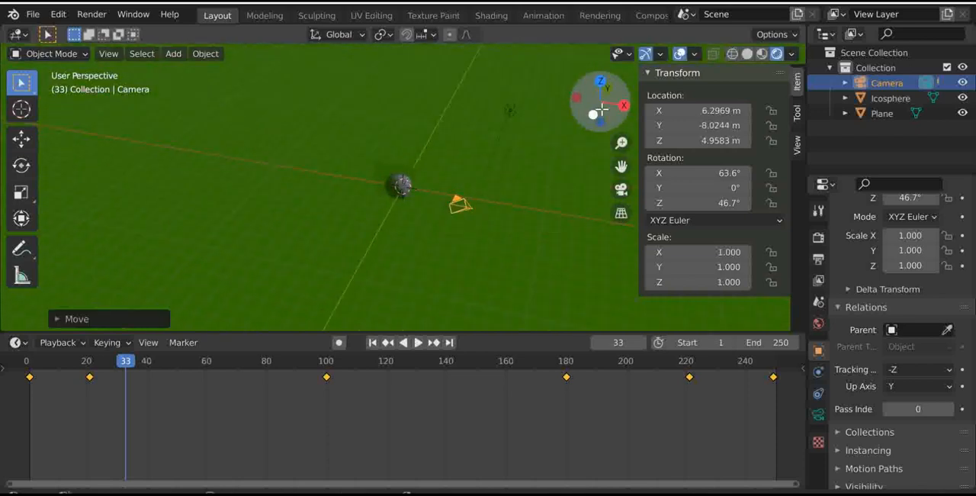
scroll(557, 140, "up", 5)
left_click(535, 253)
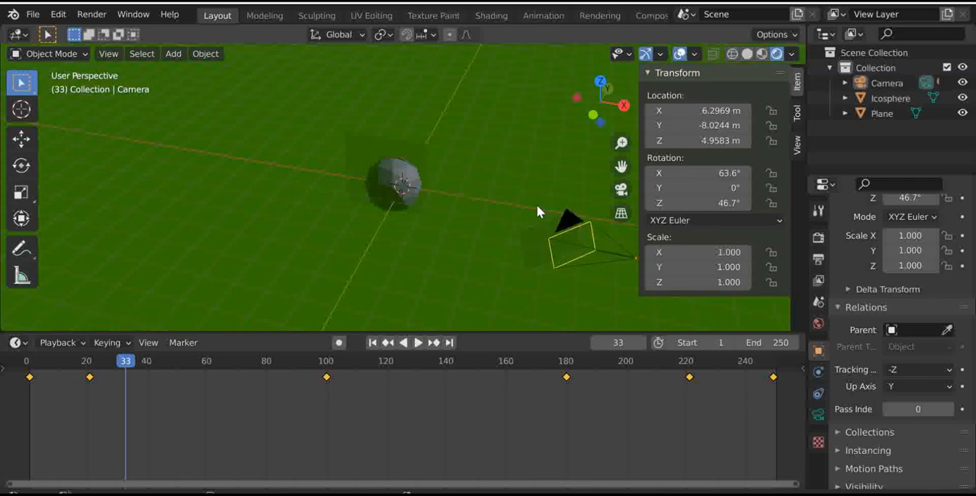
left_click_drag(491, 194, 564, 296)
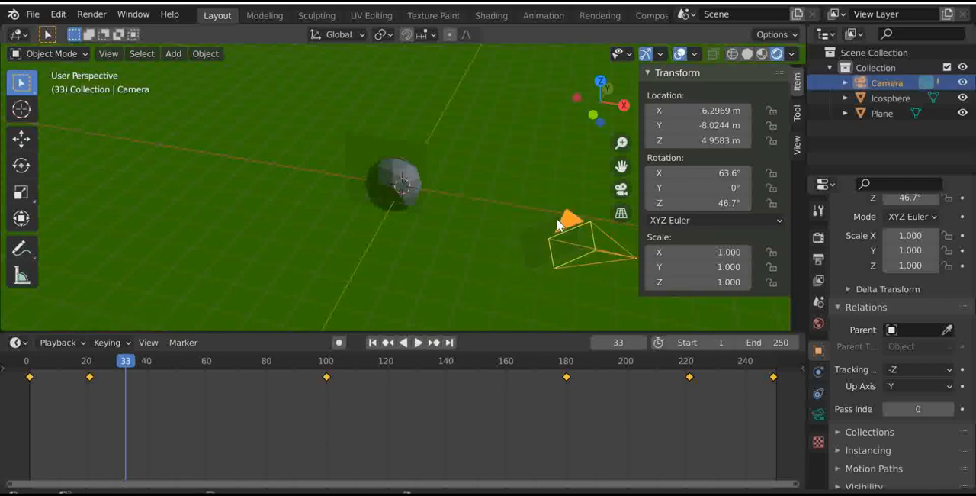
left_click(621, 190)
scroll(413, 204, "up", 5)
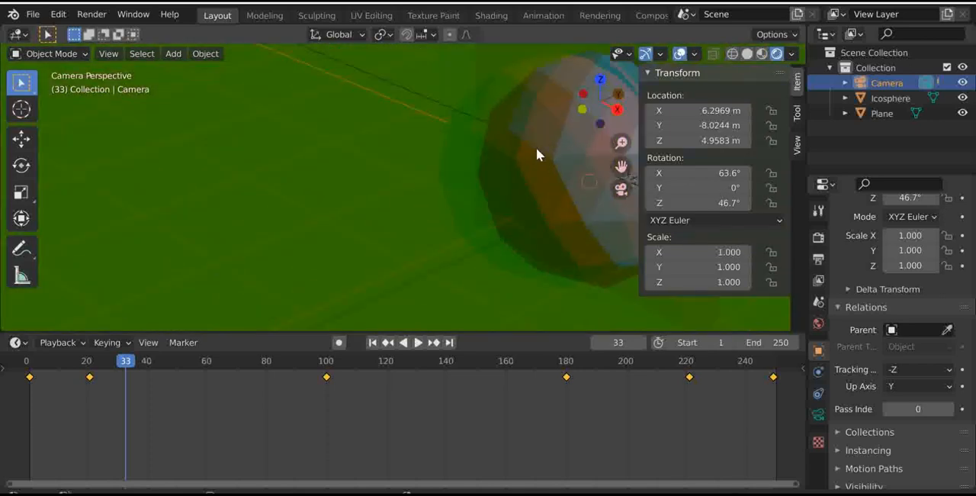
scroll(387, 450, "down", 3)
scroll(444, 252, "down", 5)
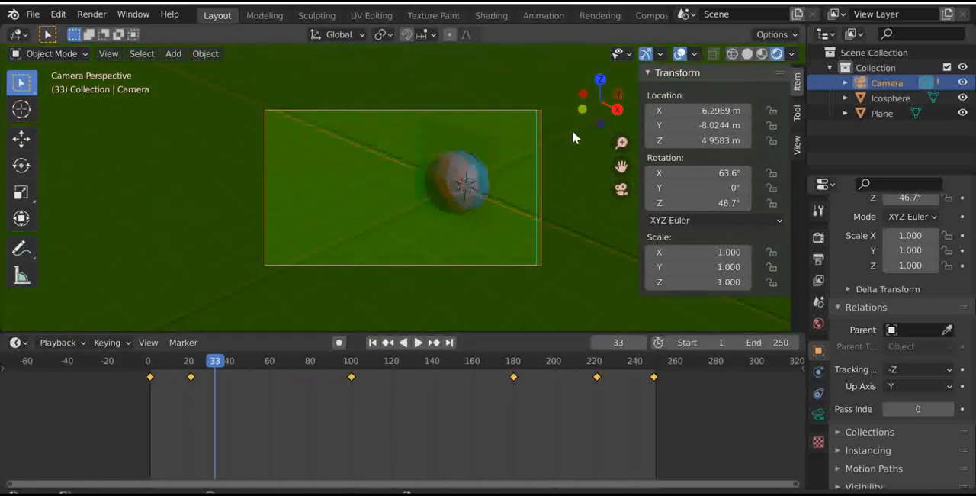
left_click_drag(616, 109, 455, 133)
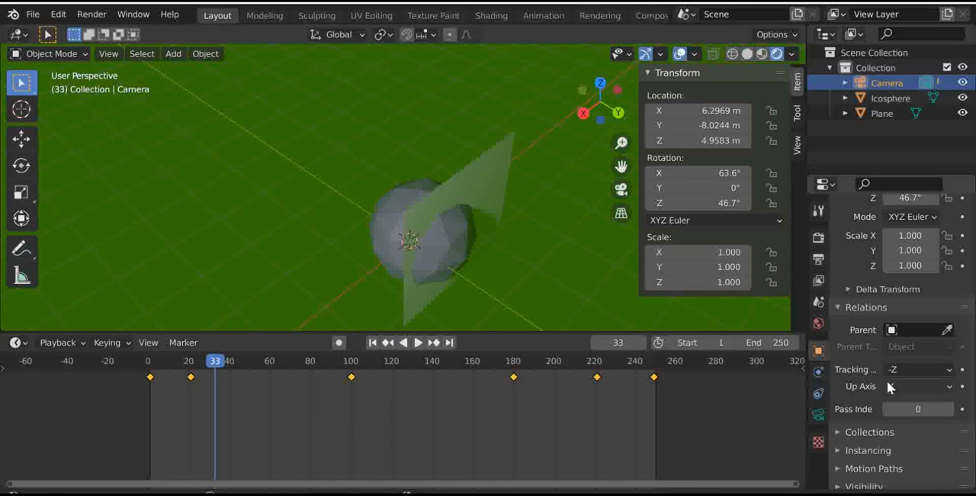
- Expand the camera's Collections settings, choose the existing Collection for it, and add the camera to a new collection
scroll(869, 351, "down", 2)
left_click(863, 390)
scroll(866, 404, "down", 4)
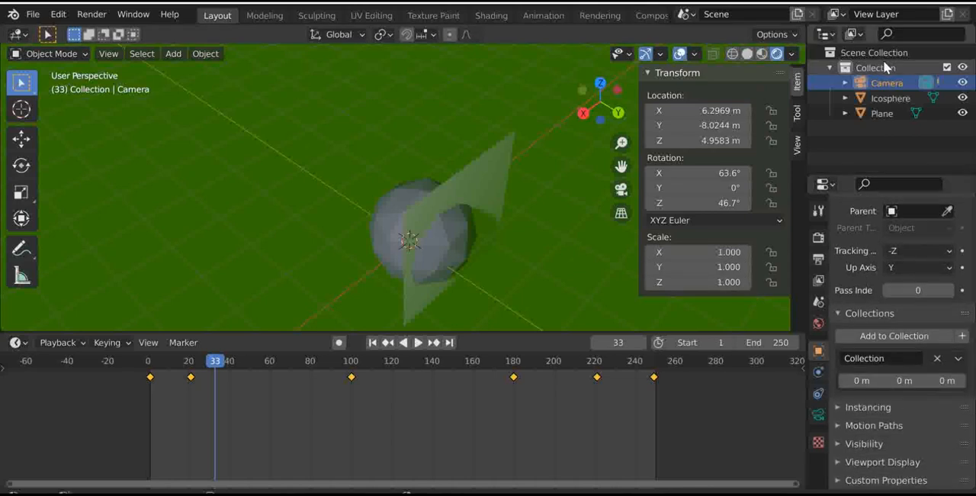
left_click(901, 336)
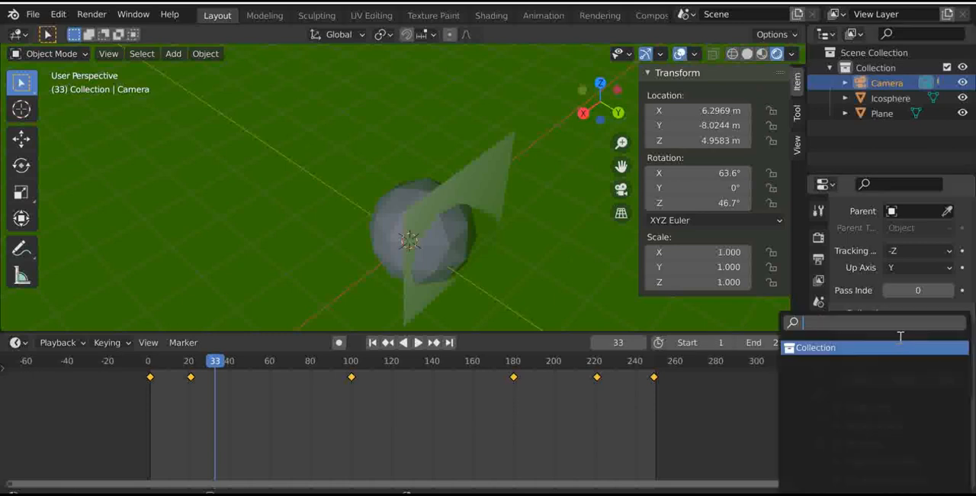
left_click(812, 348)
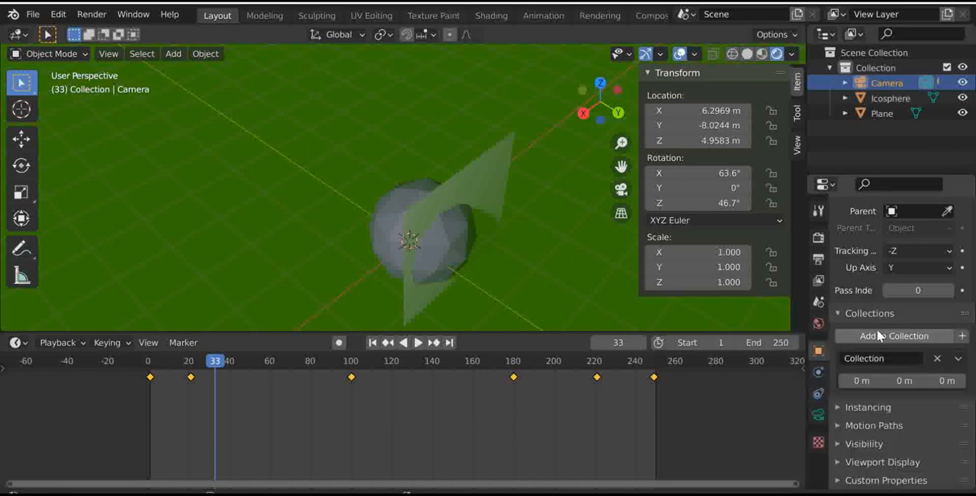
left_click(963, 339)
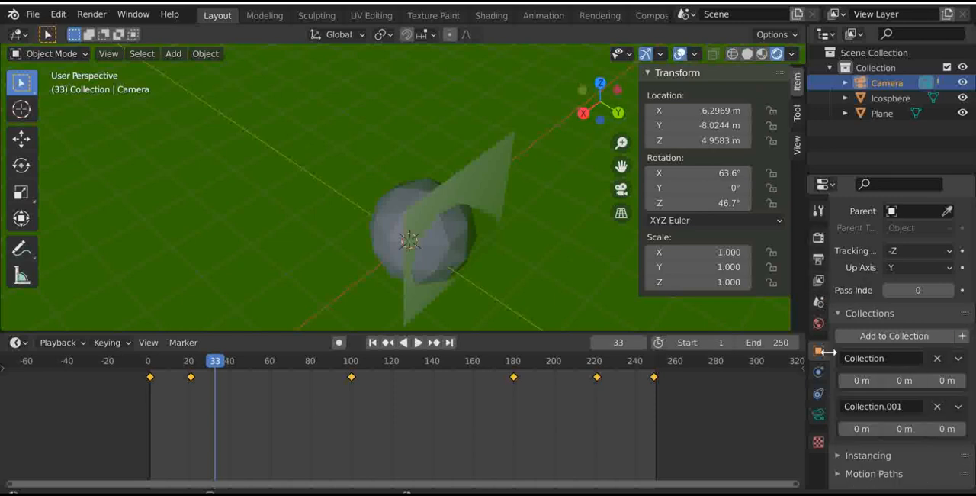
- Look at the camera's available physics types, and compare them with those of the ico sphere
left_click(819, 374)
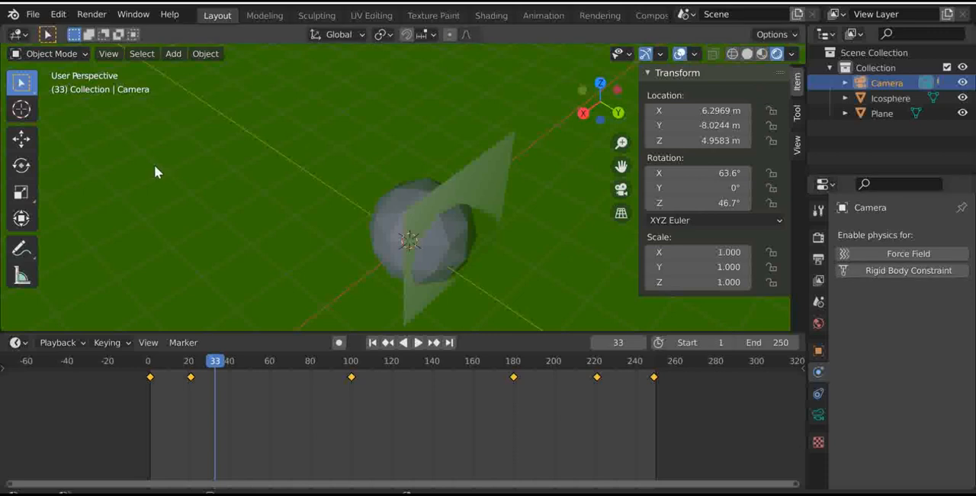
scroll(191, 169, "down", 5)
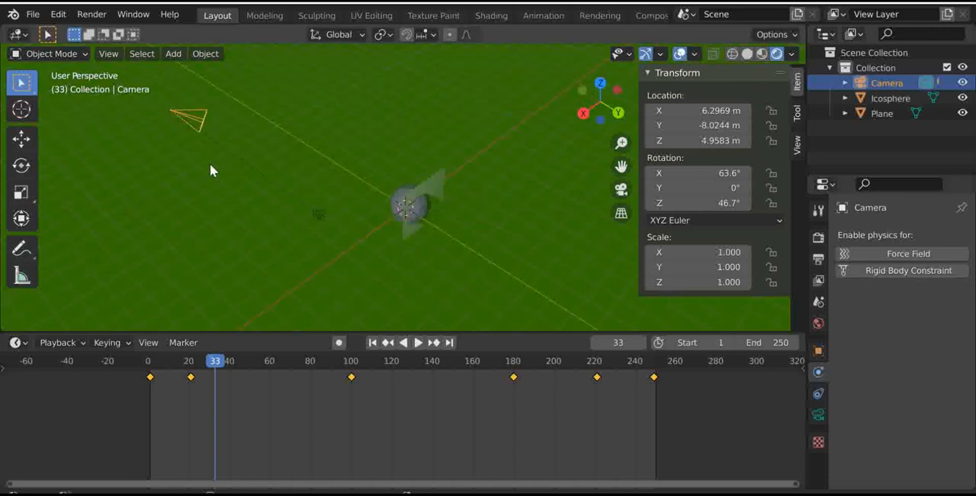
left_click(412, 207)
left_click(415, 207)
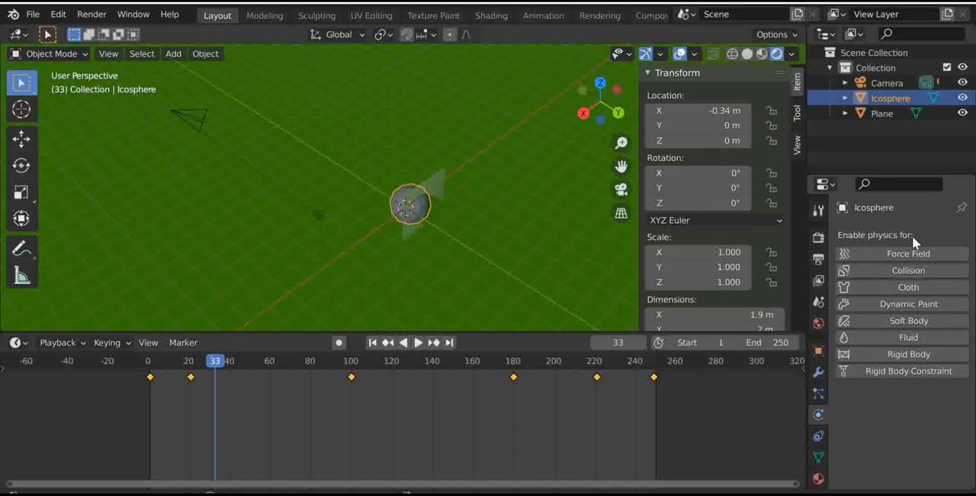
- Add a Clamp To object constraint to the ico sphere
left_click(819, 436)
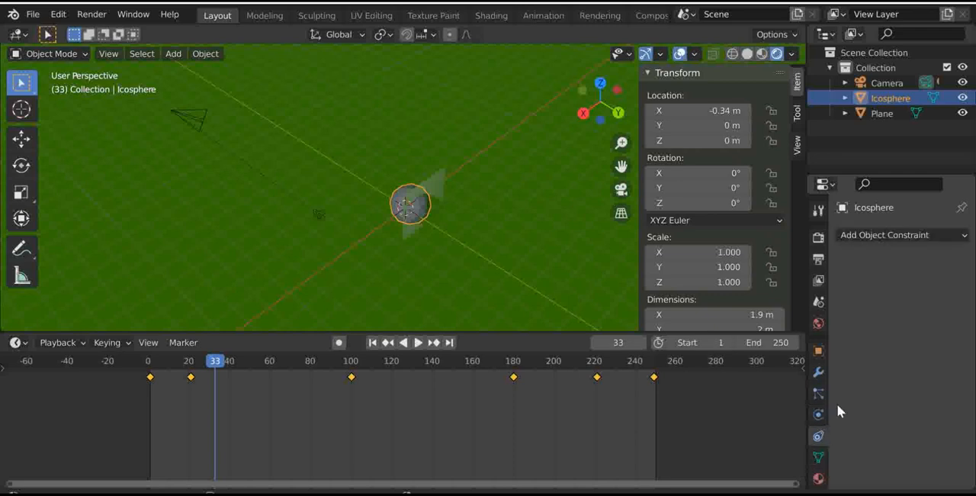
left_click(852, 234)
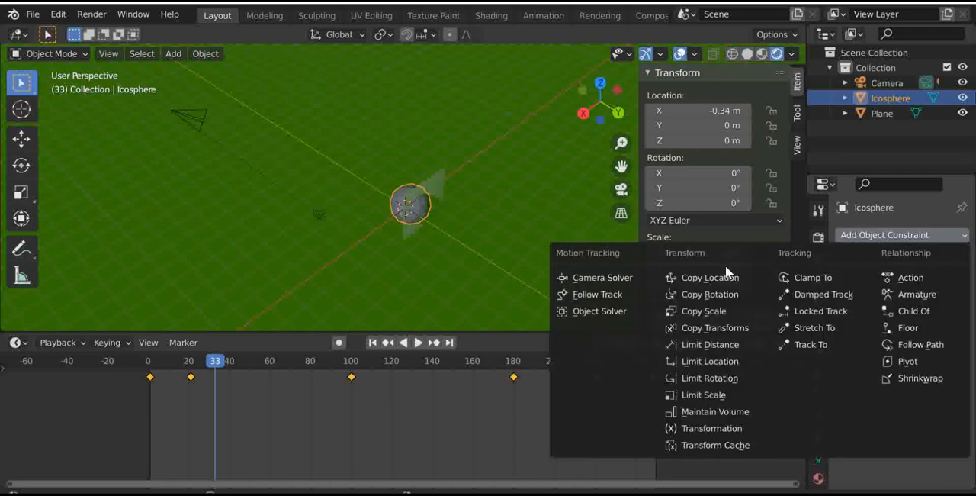
left_click(800, 281)
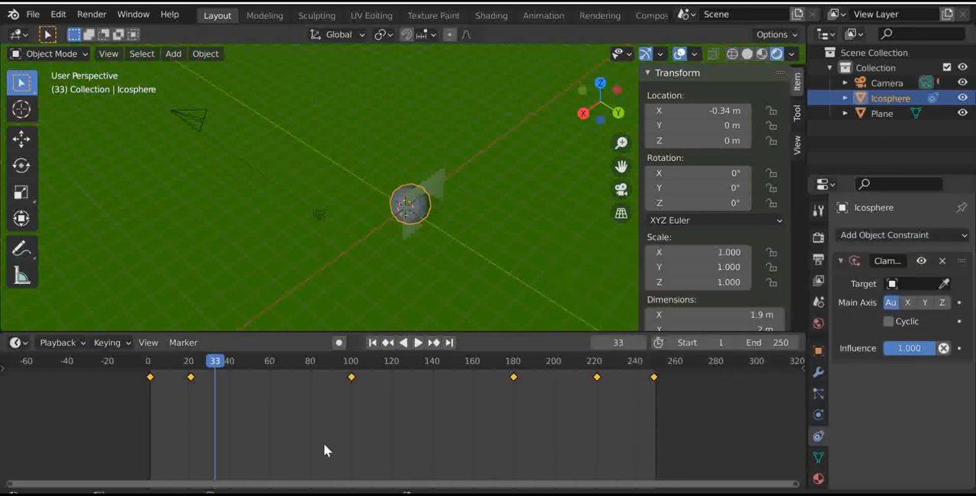
- Look at the ico sphere up close in front orthographic view, and hide the transform sidebar
left_click_drag(582, 90, 586, 93)
left_click(586, 93)
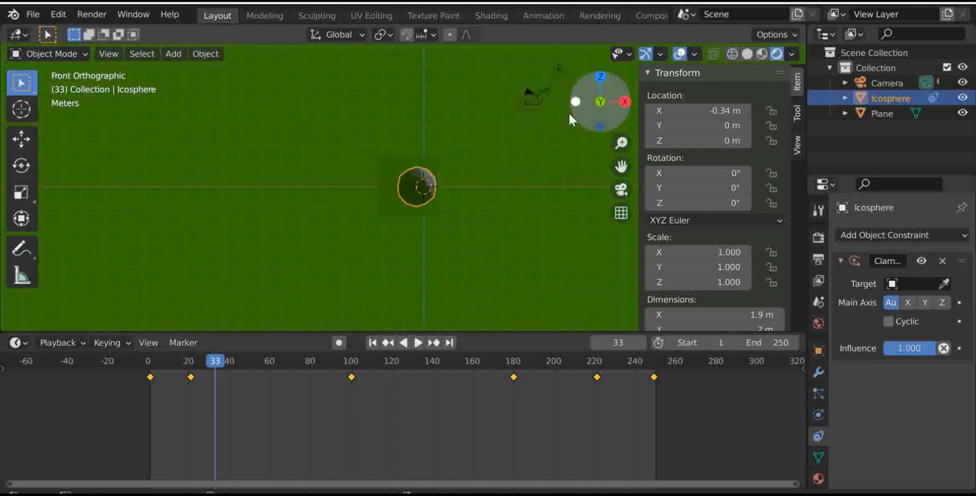
scroll(458, 204, "up", 5)
scroll(468, 203, "up", 3)
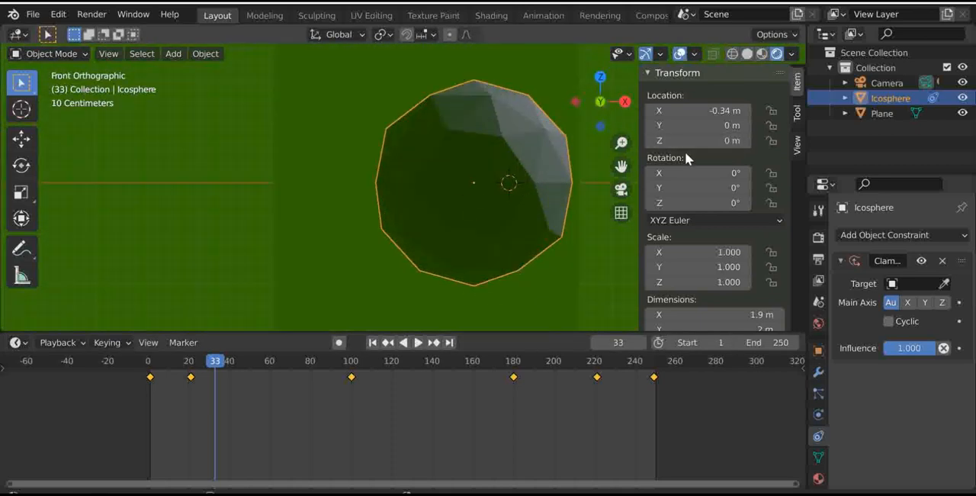
key("n")
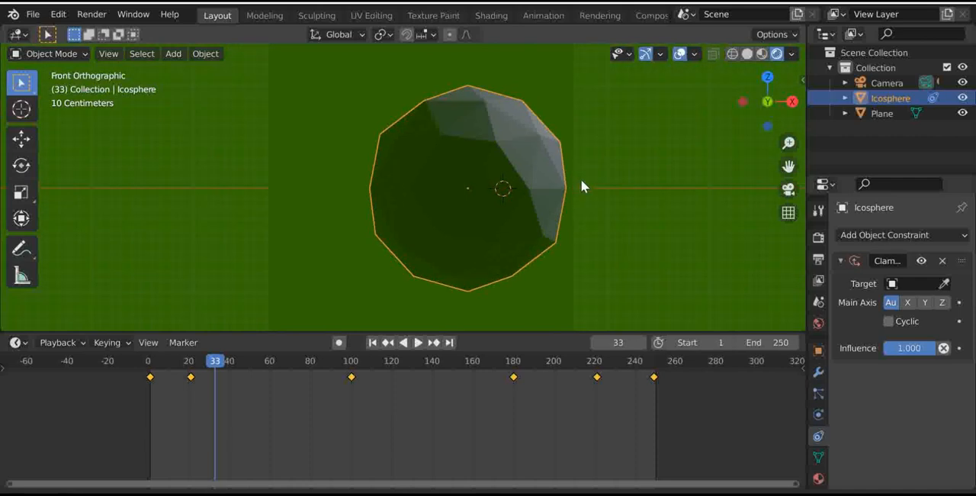
- Remove the Clamp To constraint from the ico sphere
scroll(574, 182, "down", 5)
left_click_drag(762, 95, 668, 120)
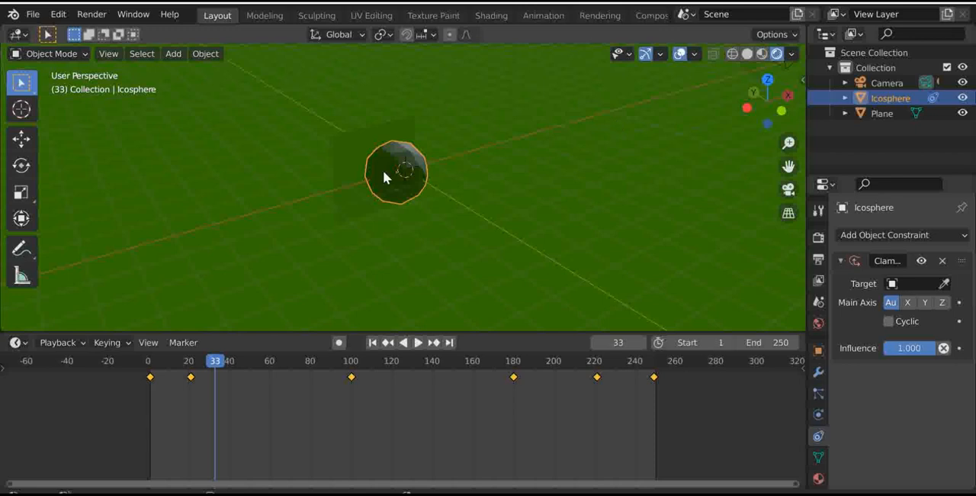
scroll(415, 138, "up", 6)
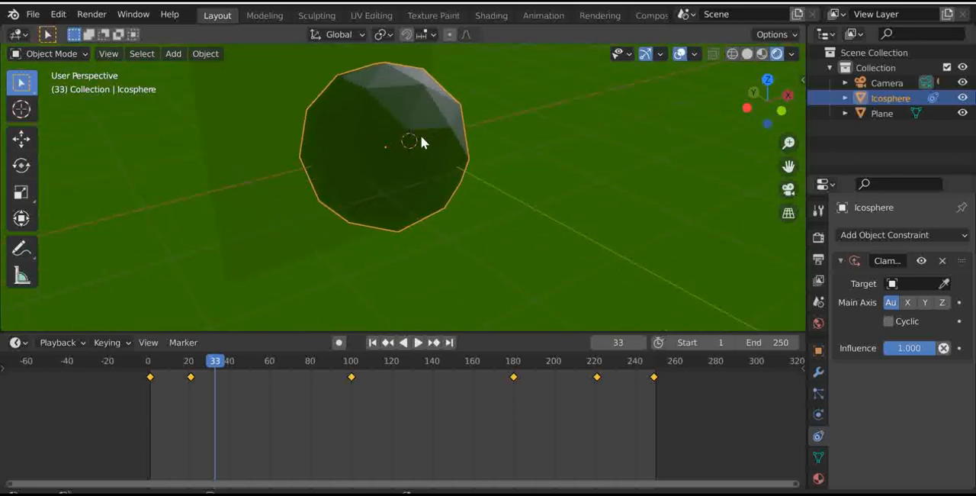
left_click(944, 261)
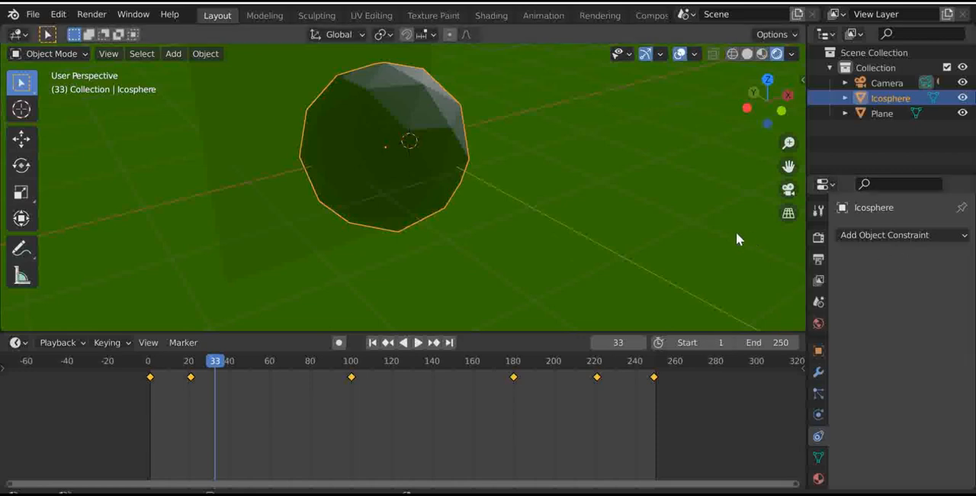
- Return to the front view and look through the ico sphere's mesh data properties, including vertex groups and shape keys
scroll(473, 176, "down", 2)
left_click(783, 115)
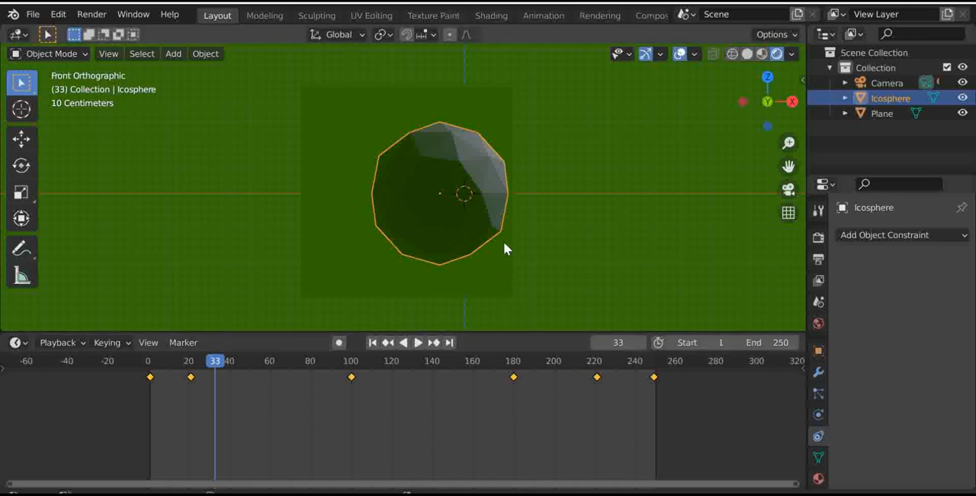
left_click(820, 459)
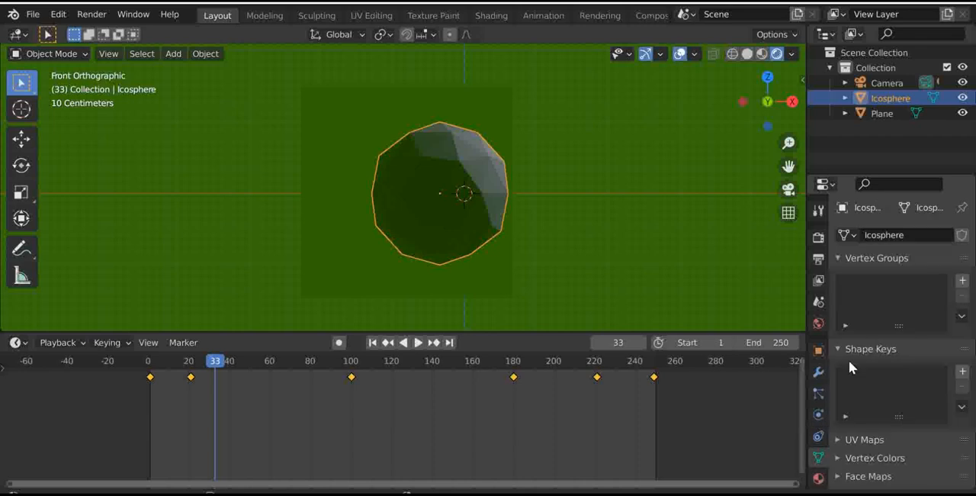
scroll(875, 304, "down", 2)
scroll(875, 298, "up", 2)
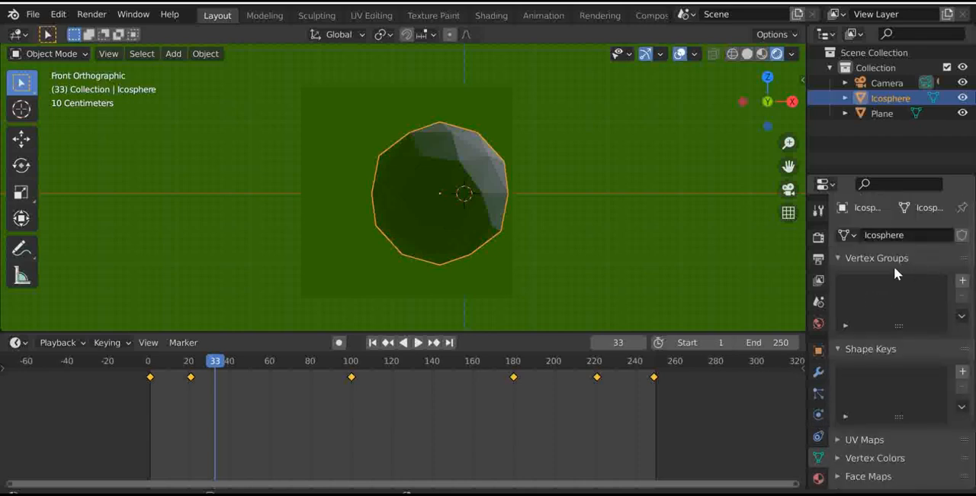
- Try Vertex Paint mode on the ico sphere, view it from several sides, and return to Object Mode in front view
left_click(17, 35)
key("Escape")
left_click(49, 53)
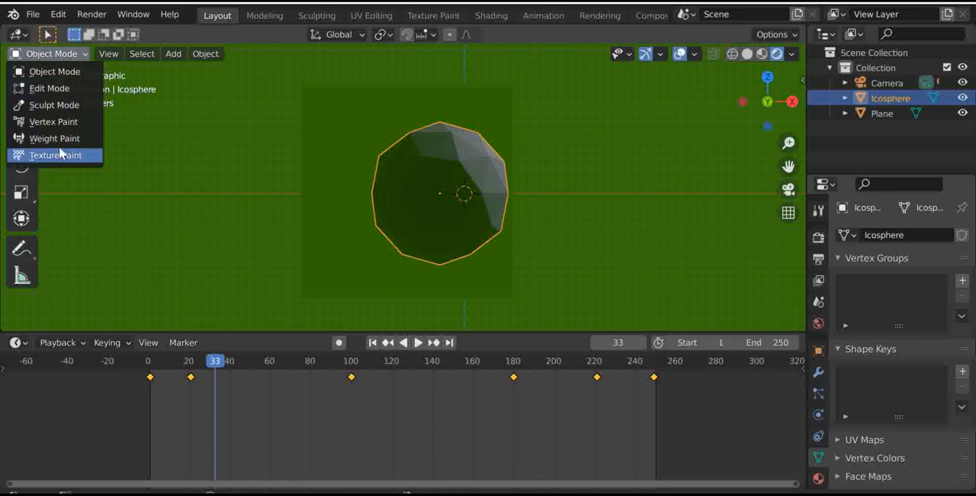
left_click(58, 122)
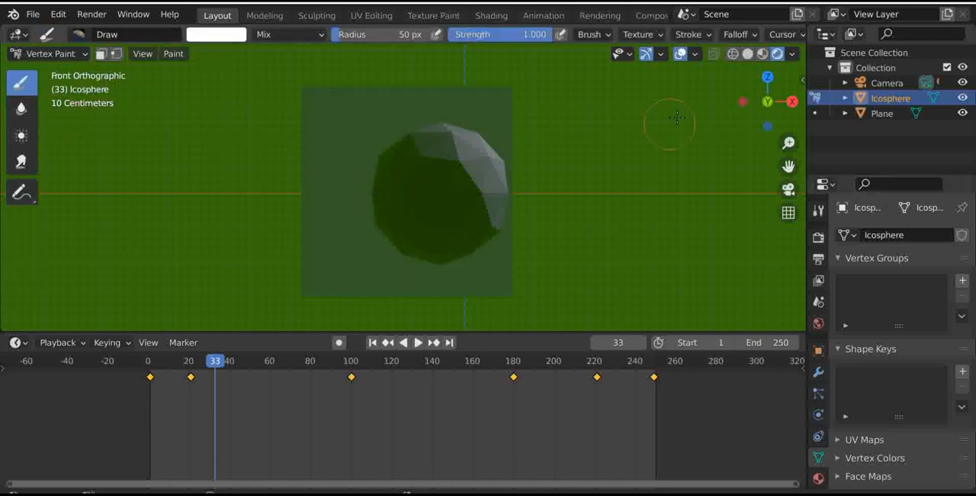
left_click_drag(772, 101, 671, 147)
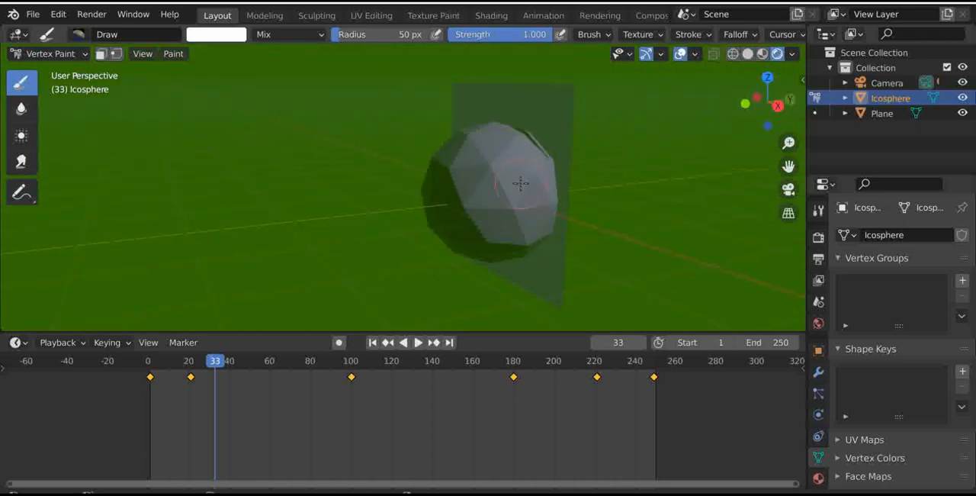
left_click_drag(769, 97, 831, 77)
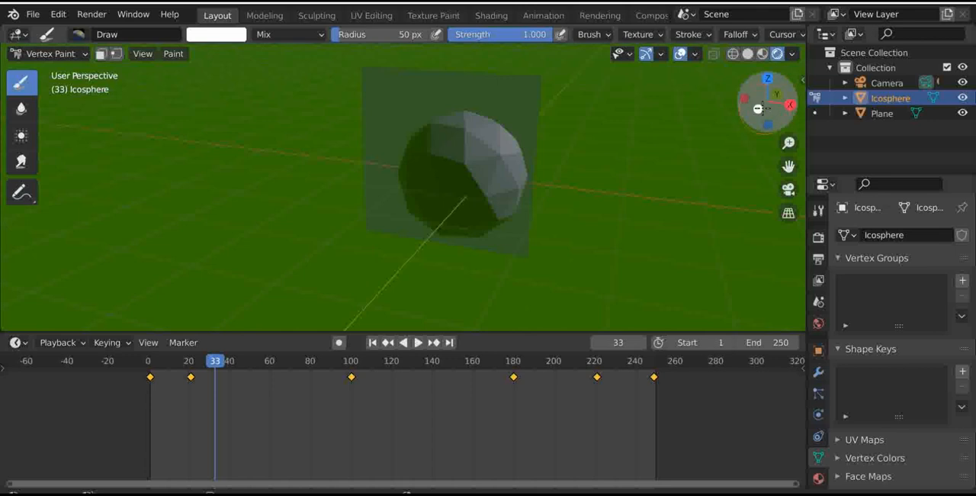
left_click(759, 109)
left_click(61, 53)
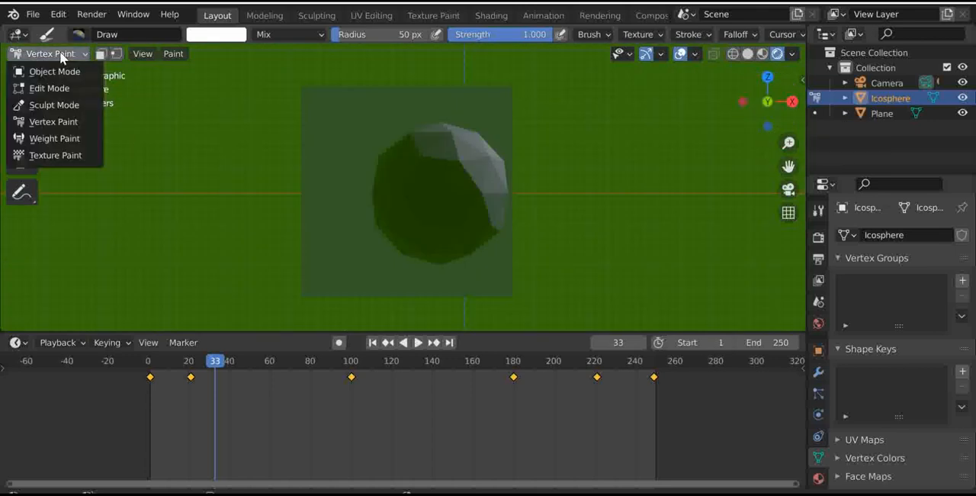
left_click(58, 71)
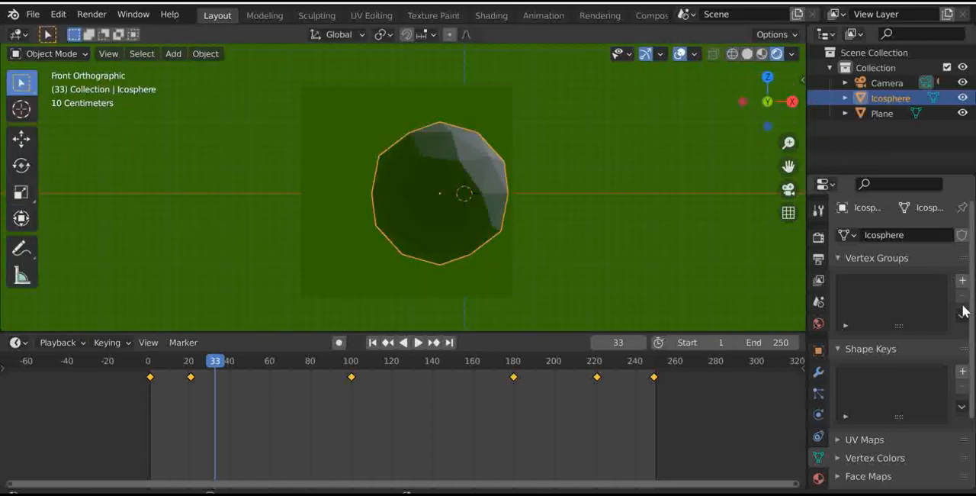
- Add a vertex group to the ico sphere and enter Edit Mode
left_click(962, 280)
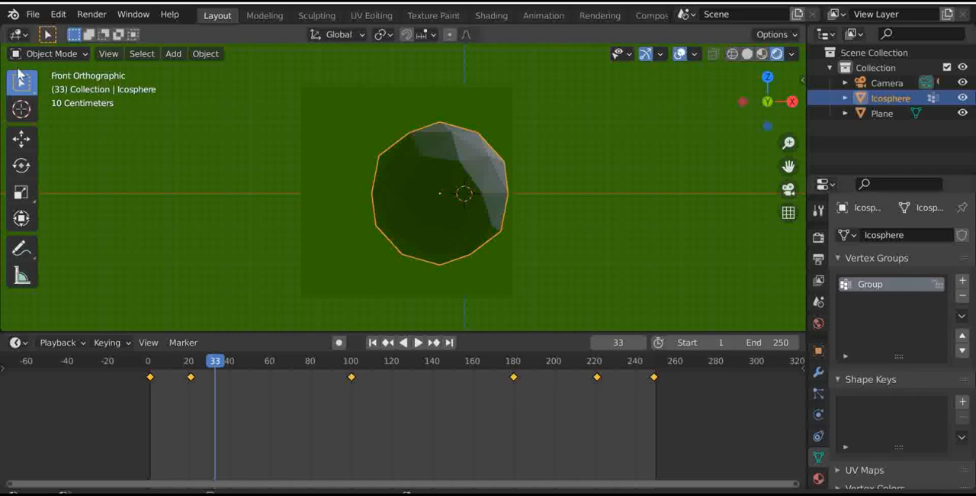
left_click(45, 53)
left_click(59, 88)
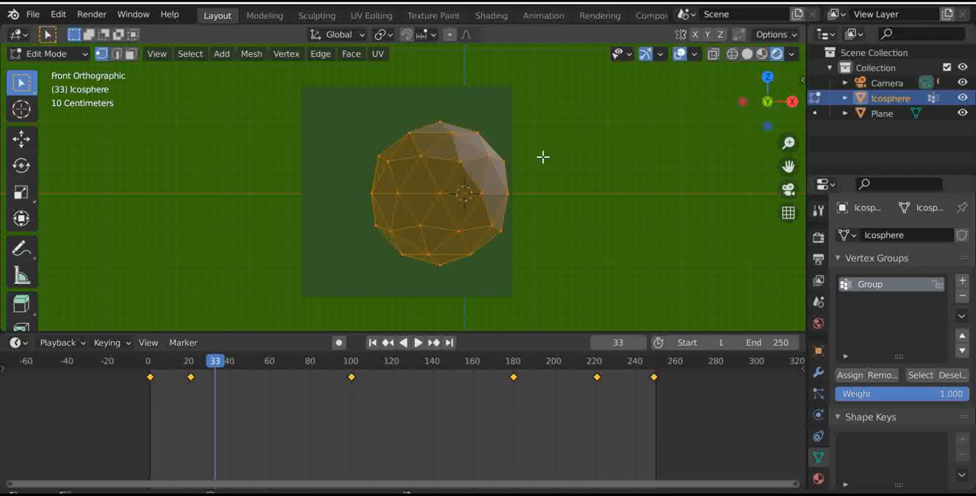
- Assign all of the ico sphere's vertices to the new group, and test the group's deselect and select functions
key("alt+a")
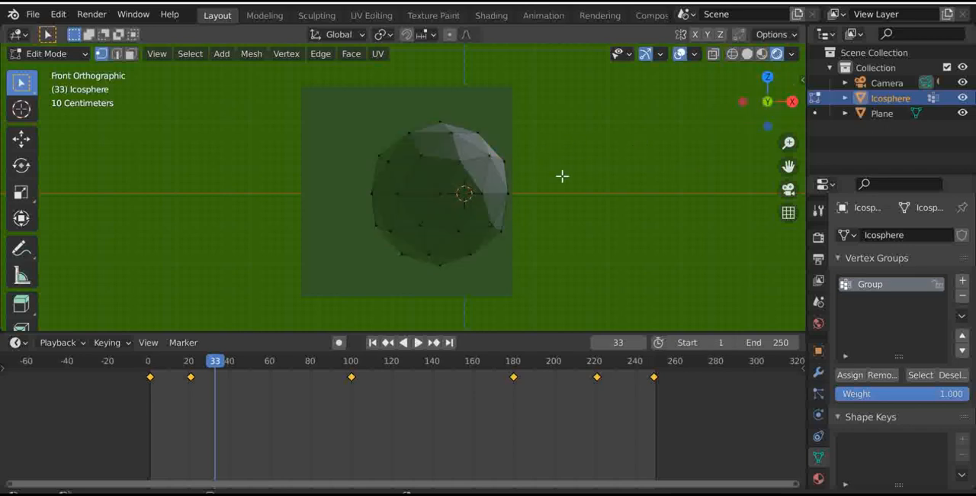
key("a")
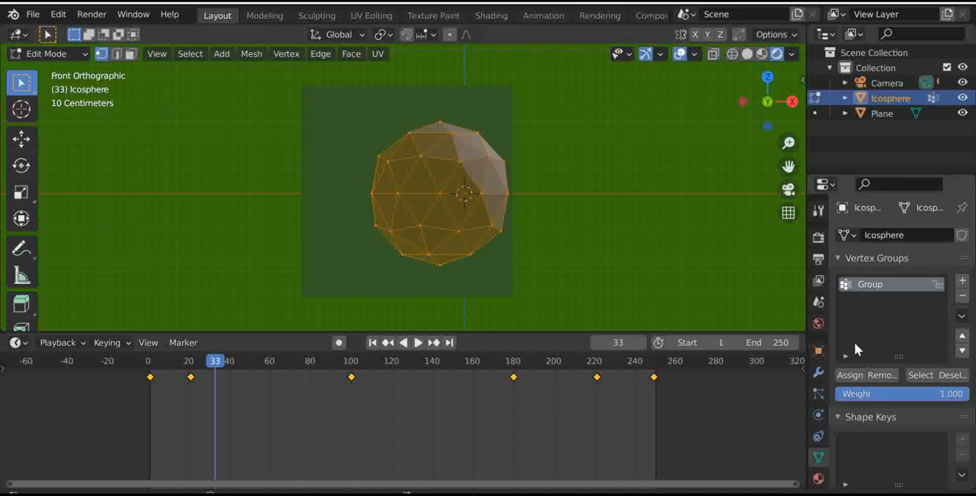
left_click(951, 375)
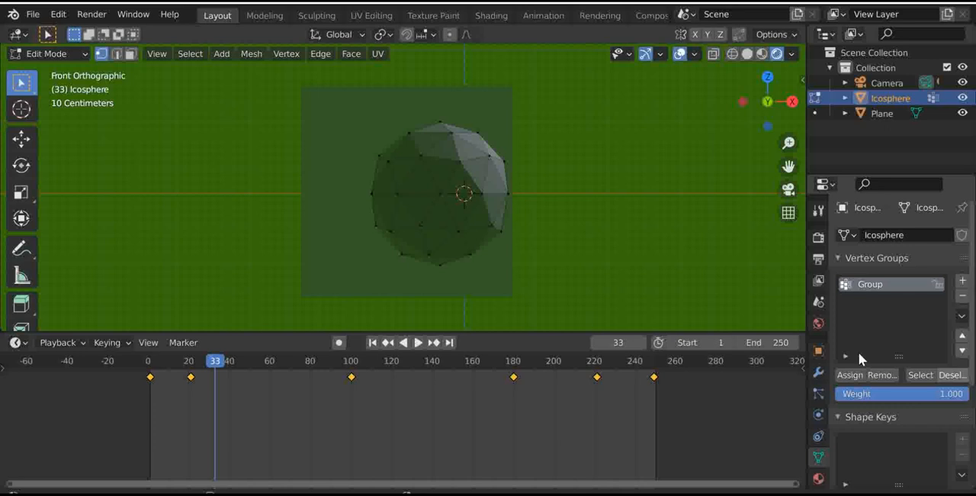
left_click(921, 374)
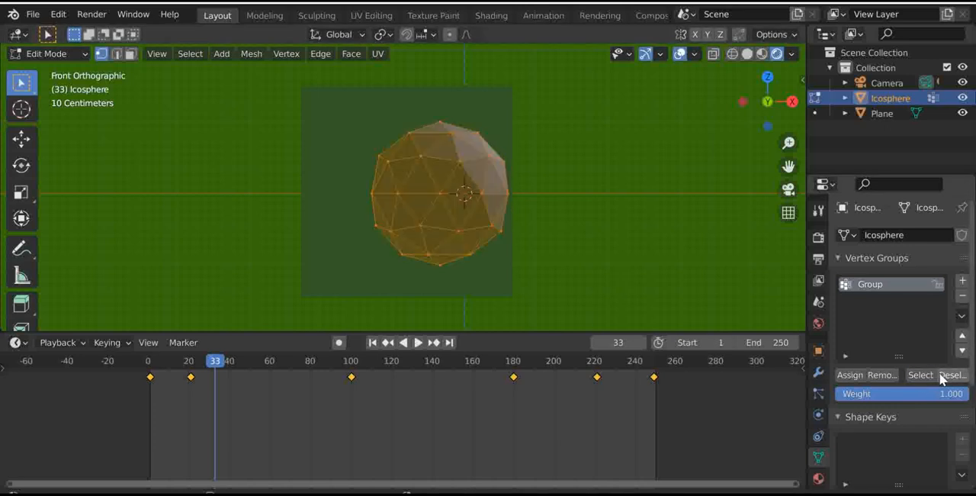
left_click(948, 375)
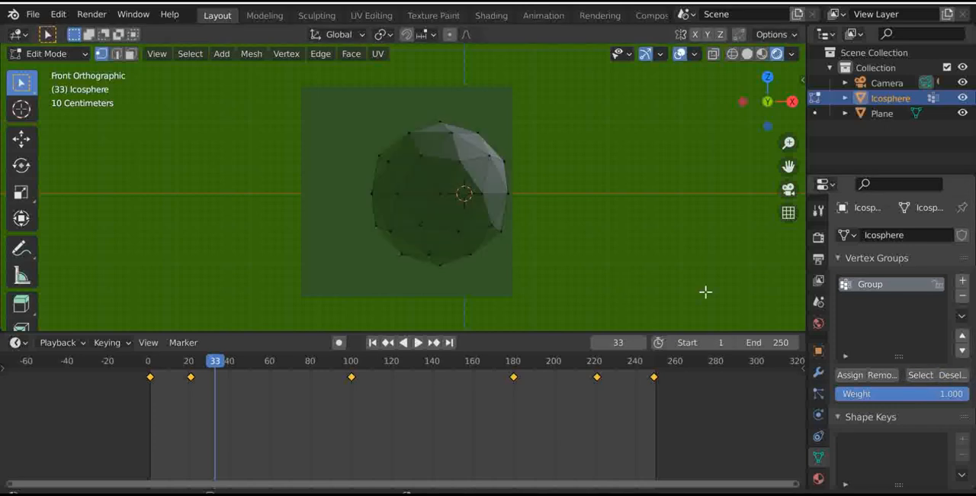
- Show the ico sphere from the top as a see-through wireframe
left_click(766, 76)
middle_click_drag(653, 140, 596, 306, "shift")
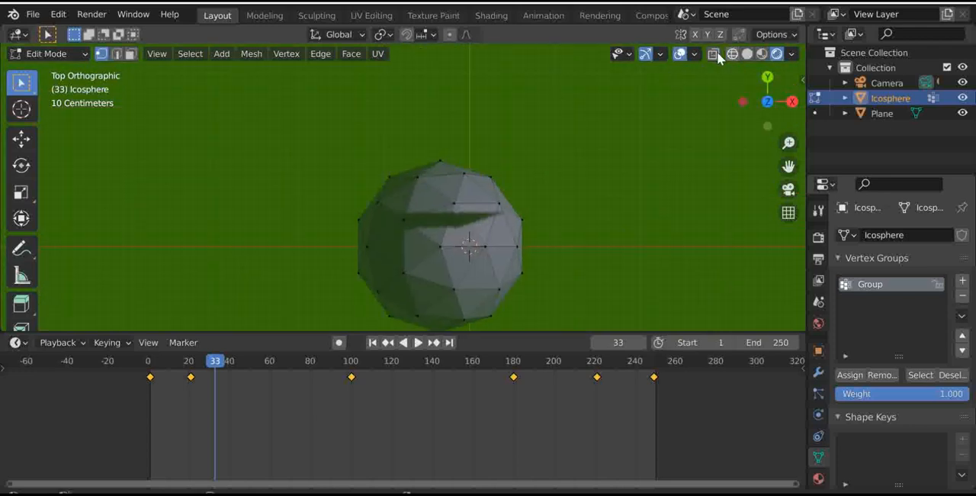
left_click(712, 54)
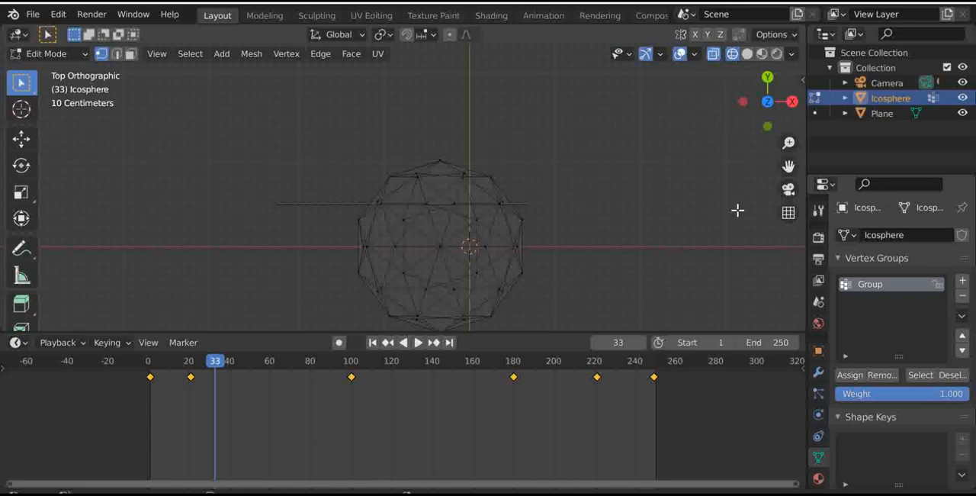
- Replace the existing vertex group with two new ones named "left half" and "right half"
left_click(962, 295)
left_click(962, 280)
double_click(888, 290)
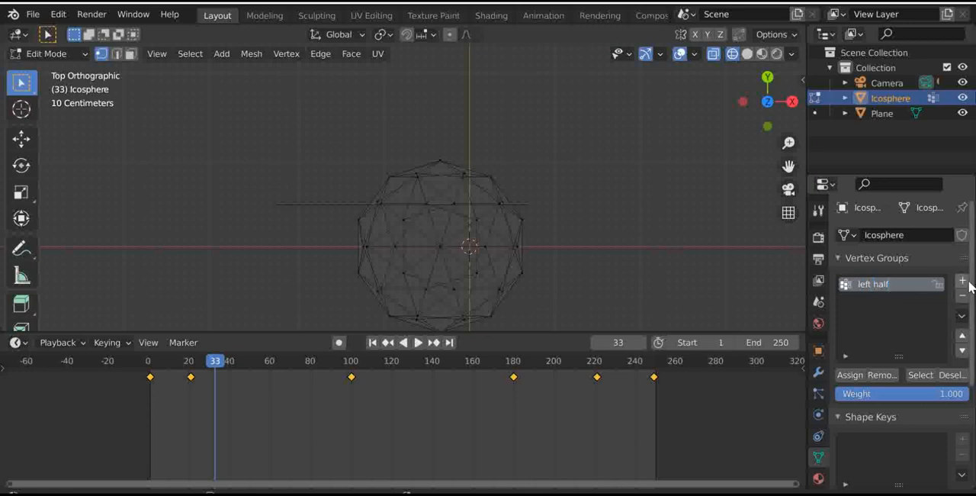
left_click(962, 281)
double_click(876, 302)
type("right left")
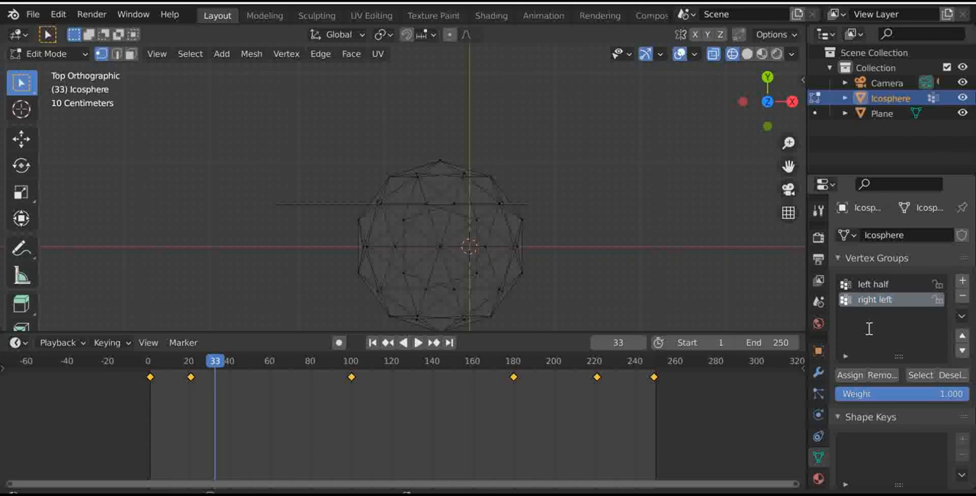
key("BackSpace")
- Assign the vertices on the ico sphere's positive Y side, including the centre row, to the "right half" group and deselect them
left_click_drag(305, 149, 559, 243)
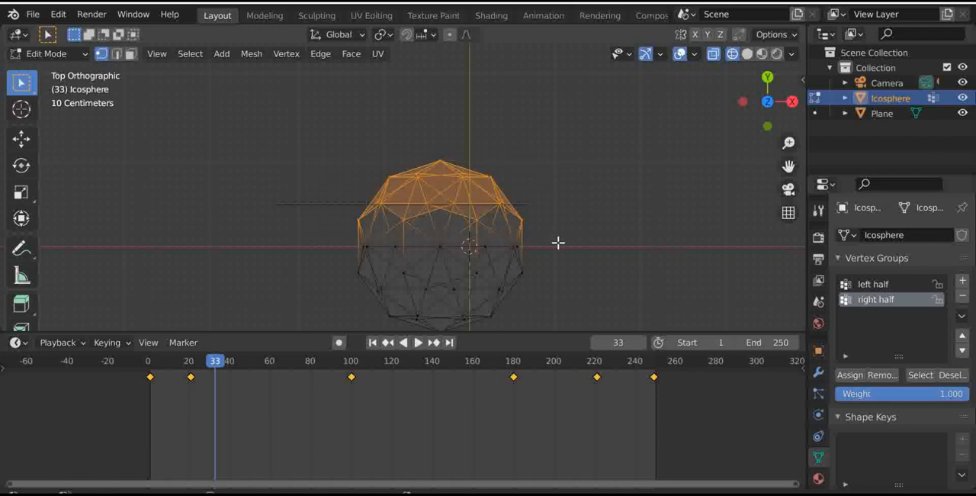
left_click_drag(238, 175, 634, 253)
left_click_drag(191, 118, 706, 267)
left_click(852, 375)
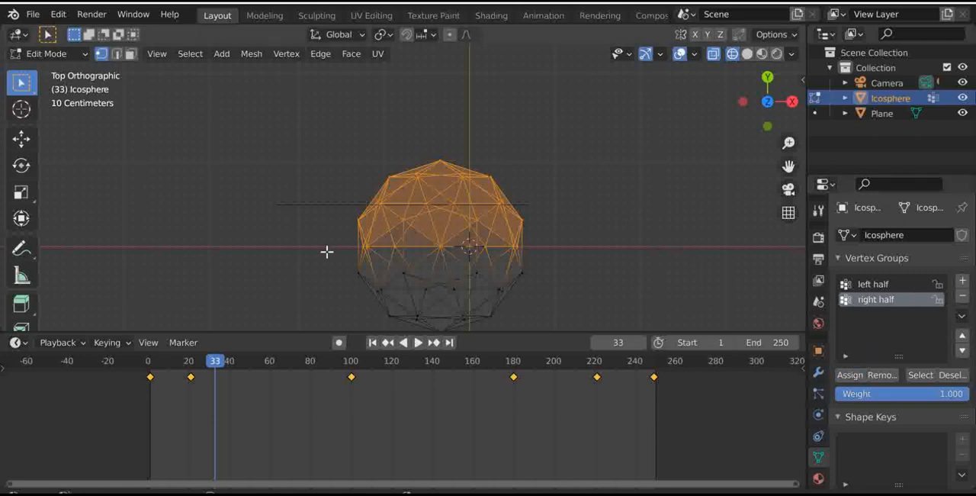
left_click(949, 374)
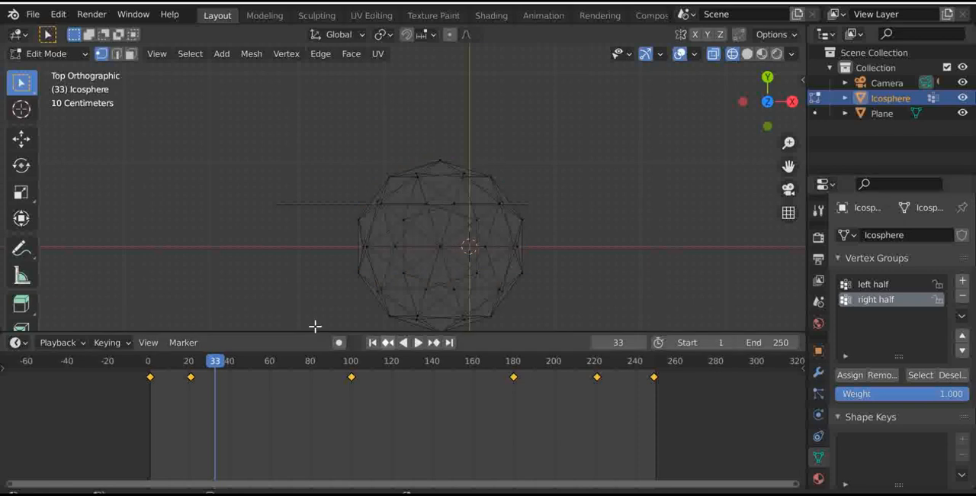
- Assign all vertices outside the "right half" group to the "left half" group, and clear the selection
key("a")
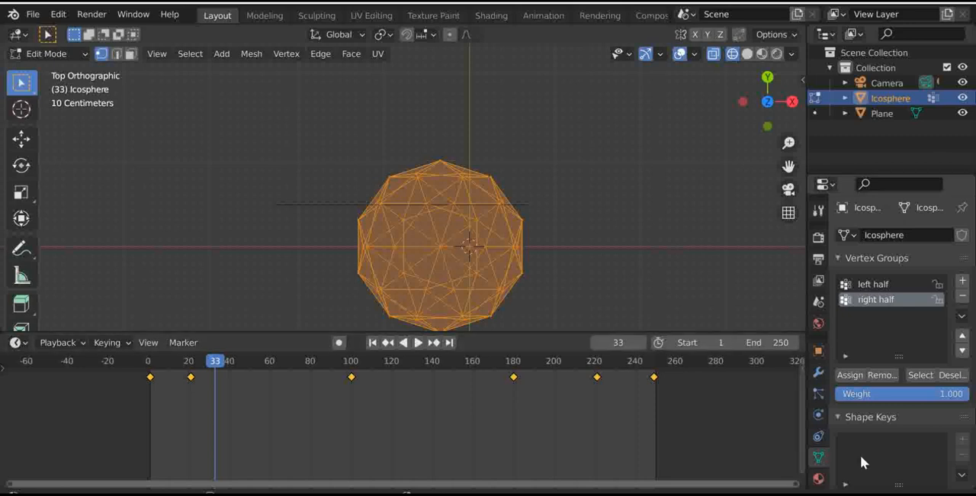
left_click(944, 376)
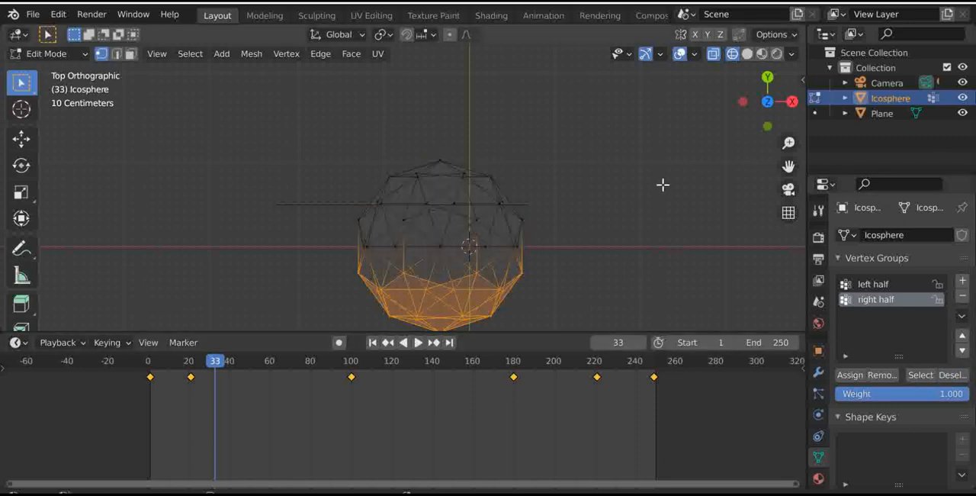
mouse_move(767, 101)
left_mouse_down()
mouse_move(759, 122)
mouse_move(744, 126)
mouse_move(755, 133)
mouse_move(777, 108)
left_mouse_up()
left_click(767, 80)
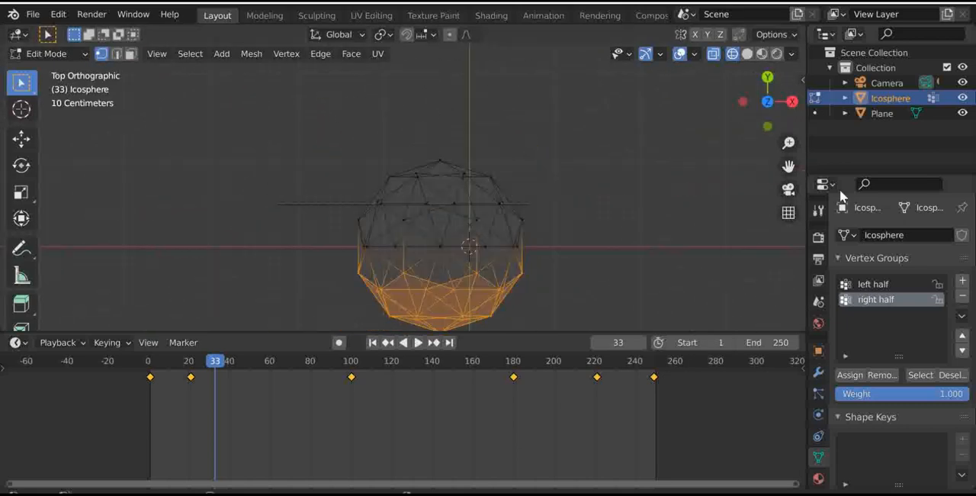
left_click(911, 284)
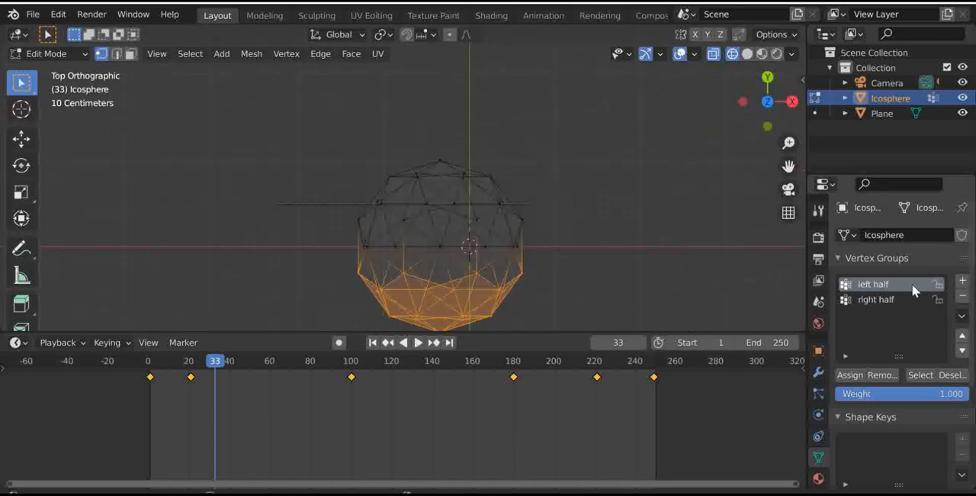
left_click(854, 375)
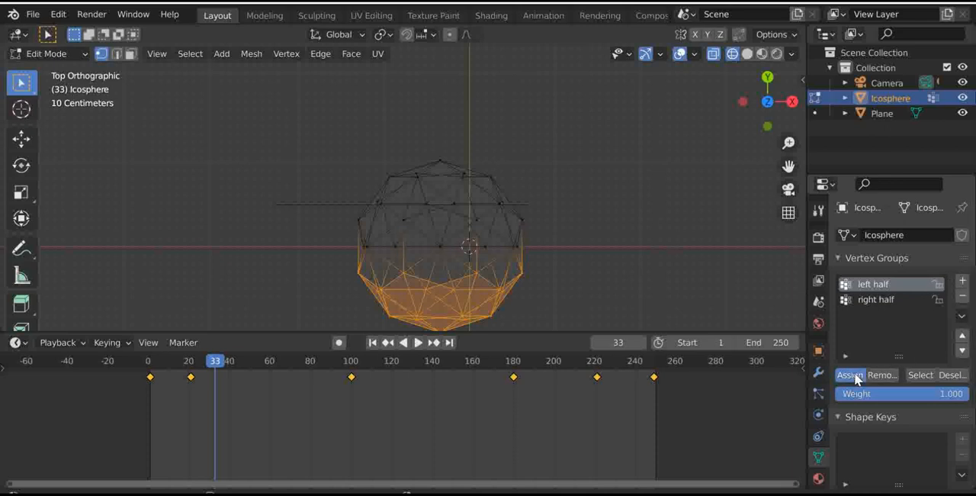
left_click(738, 269)
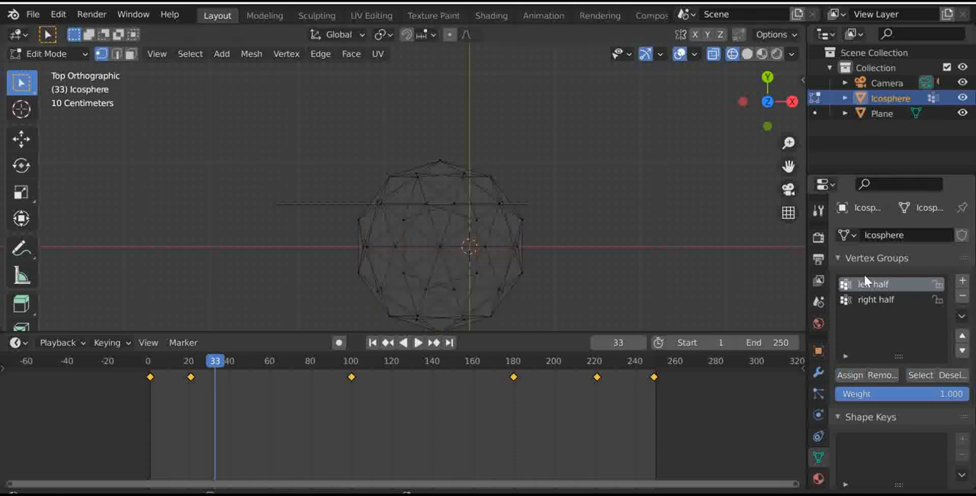
- Check both vertex groups by selecting the "left half" and "right half" vertices in turn, and deselect everything
left_click(917, 374)
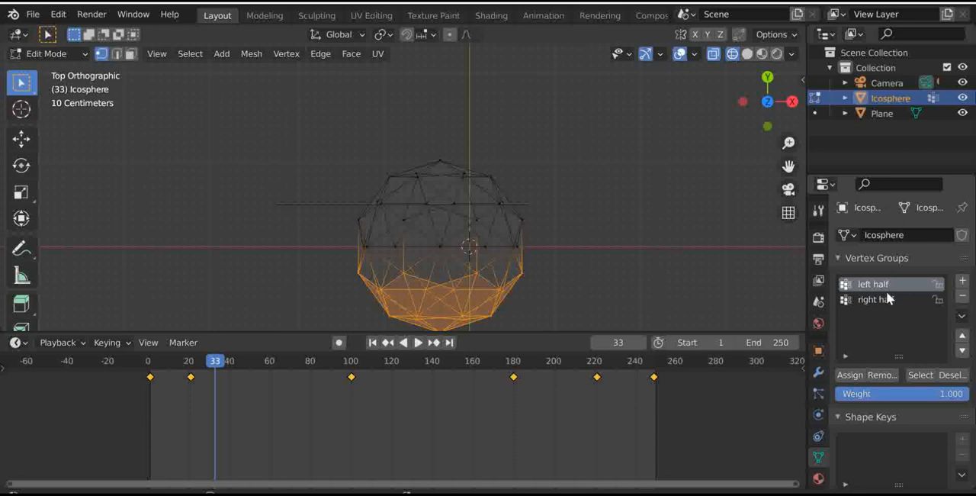
left_click(888, 299)
left_click(918, 374)
left_click_drag(740, 109, 825, 82)
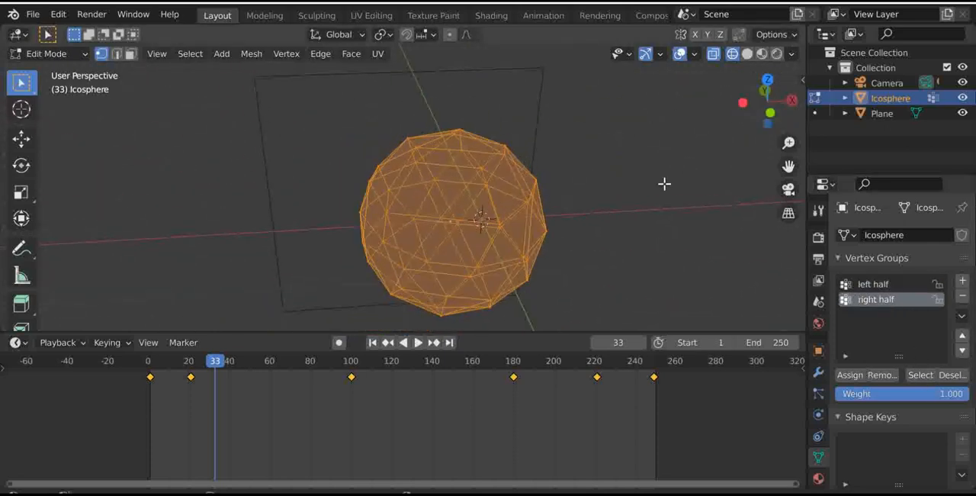
left_click(664, 190)
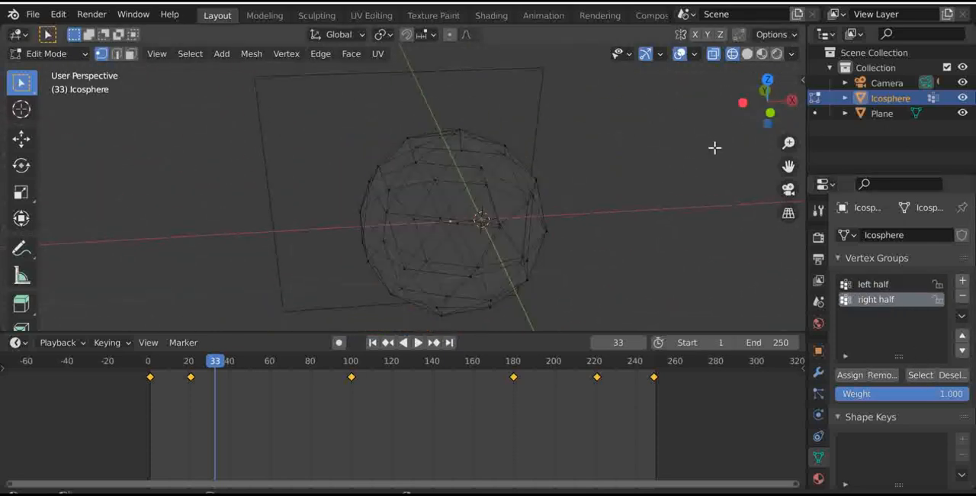
- Return the ico sphere to Object Mode and display the scene with Rendered shading
left_click(767, 79)
scroll(607, 179, "down", 4)
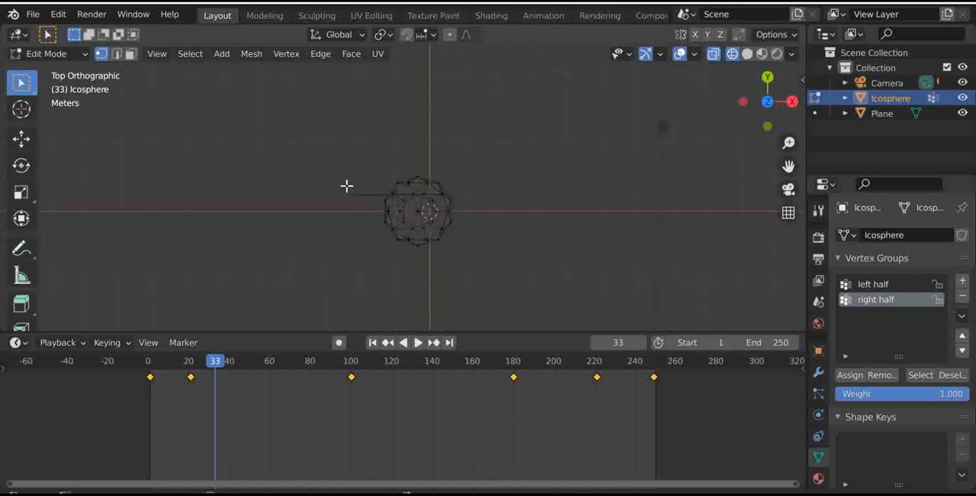
key("Tab")
left_click_drag(767, 102, 751, 130)
key("z")
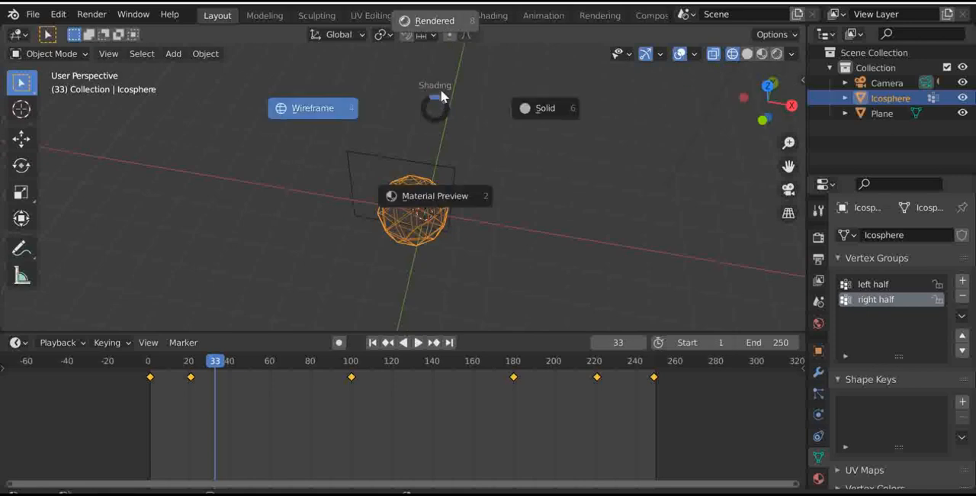
left_click(441, 32)
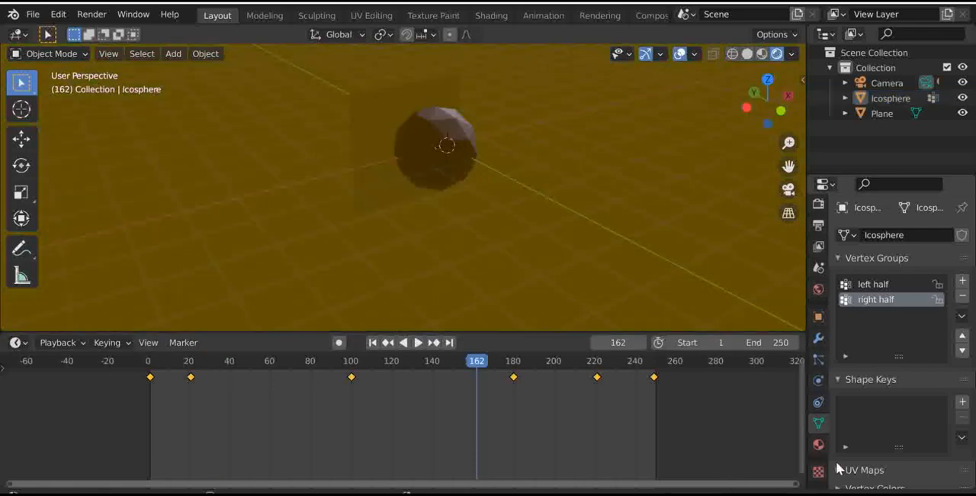
- Set the ico sphere material's metallic to 0.991, specular tint to 0.455 and roughness to 0.259, and view it through the camera
left_click(818, 444)
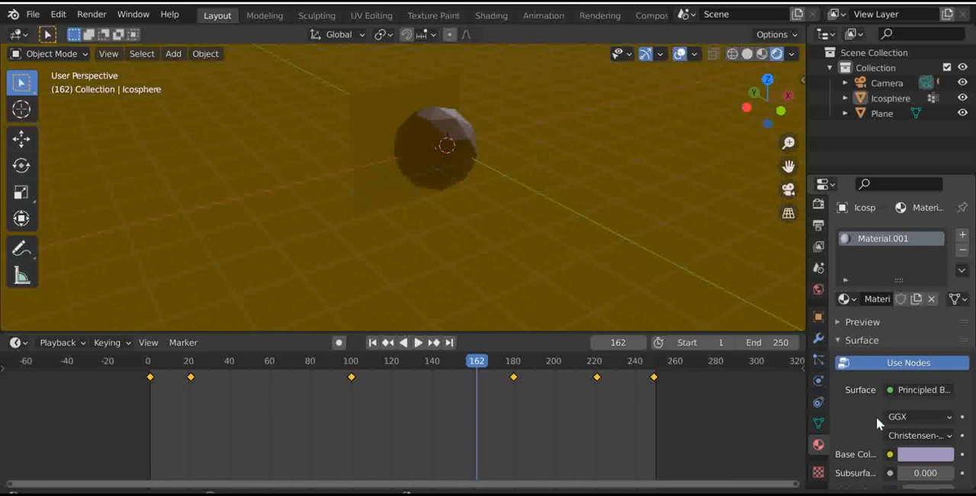
scroll(876, 416, "down", 6)
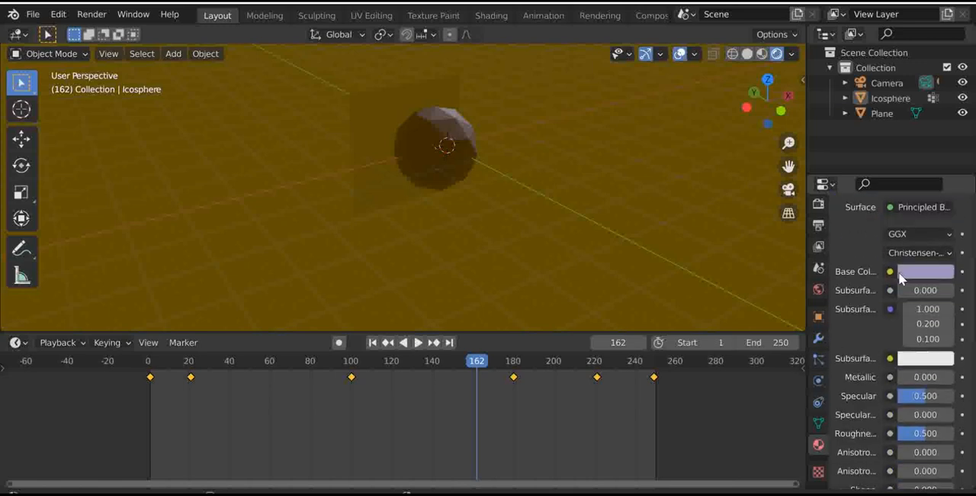
mouse_move(914, 378)
left_mouse_down()
mouse_move(931, 378)
mouse_move(900, 377)
mouse_move(854, 353)
left_mouse_up()
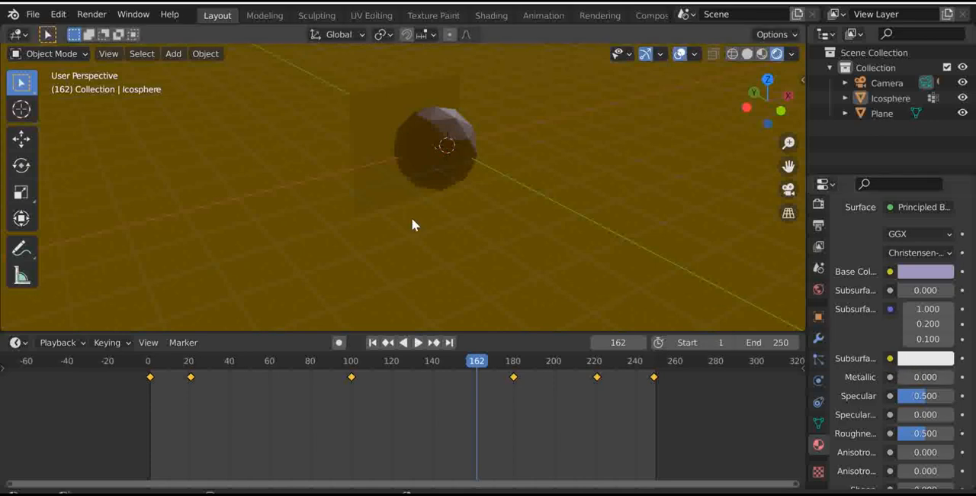
left_click(439, 136)
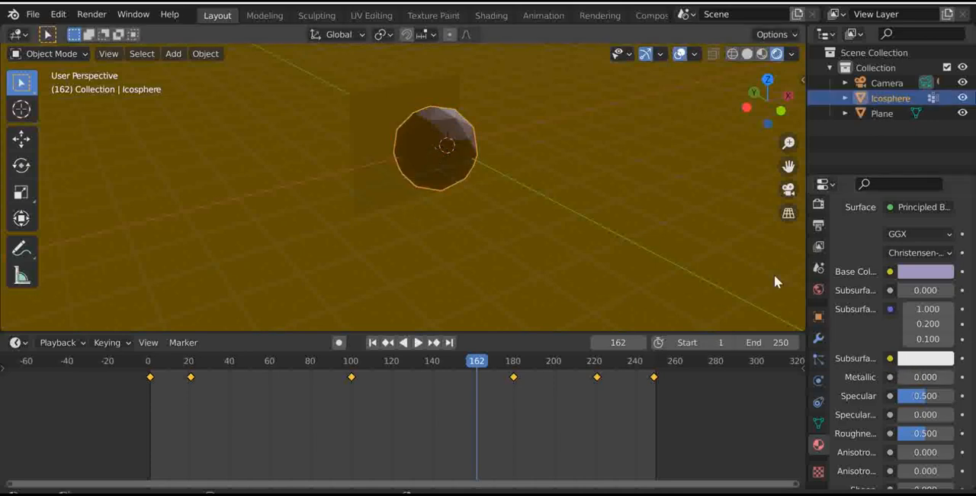
left_click_drag(915, 377, 955, 377)
left_click_drag(908, 416, 911, 433)
left_click(789, 188)
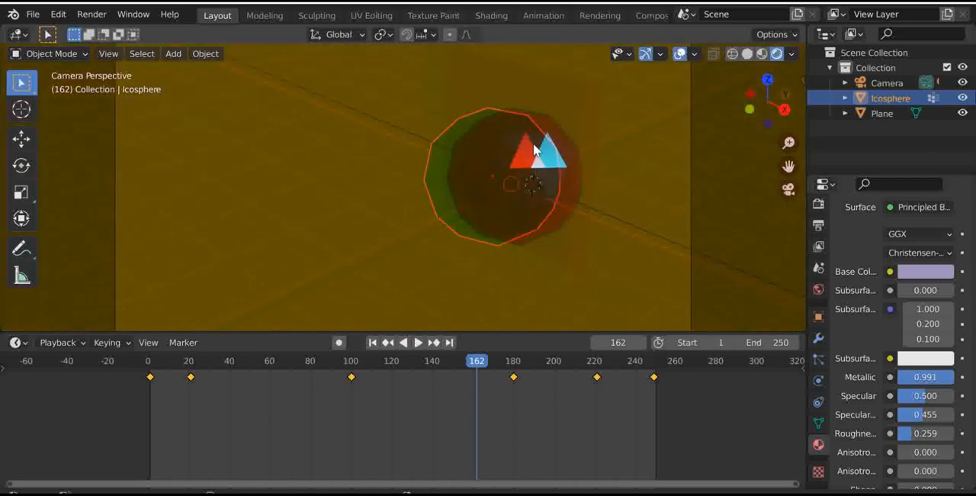
- Set the material's metallic and specular tint to 1.000, specular to 0.696 and roughness to 0.348
left_click_drag(919, 420, 945, 420)
mouse_move(925, 376)
left_mouse_down()
mouse_move(869, 377)
mouse_move(927, 376)
left_mouse_up()
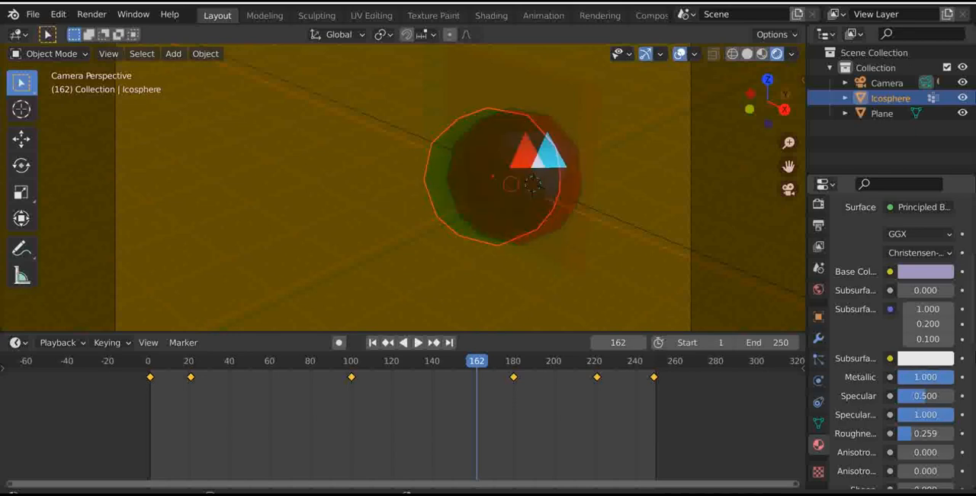
left_click_drag(918, 399, 929, 399)
mouse_move(919, 437)
left_mouse_down()
mouse_move(903, 436)
mouse_move(943, 436)
mouse_move(917, 437)
left_mouse_up()
- Inspect the shiny ico sphere from another angle, and play the animation through the camera, stopping at frame 42
mouse_move(756, 84)
left_mouse_down()
mouse_move(620, 73)
mouse_move(741, 78)
left_mouse_up()
scroll(501, 185, "down", 1)
scroll(501, 185, "up", 2)
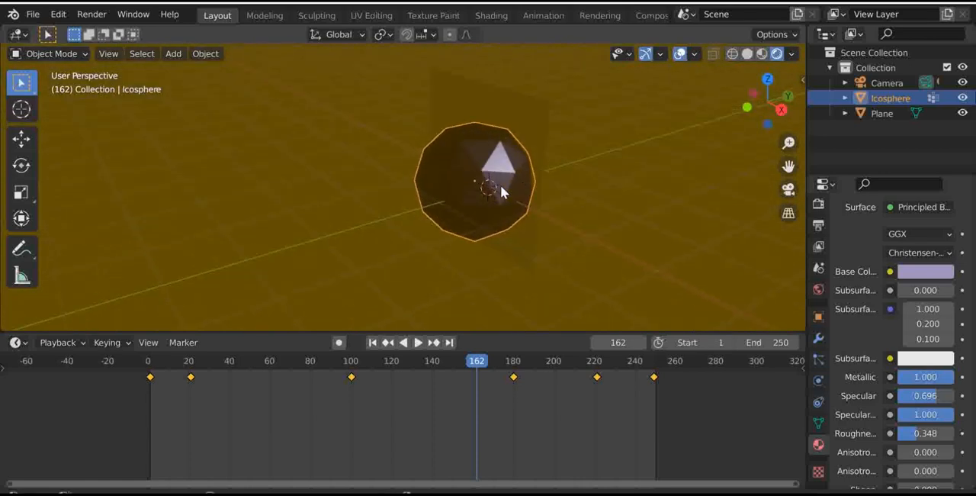
left_click(788, 190)
key("space")
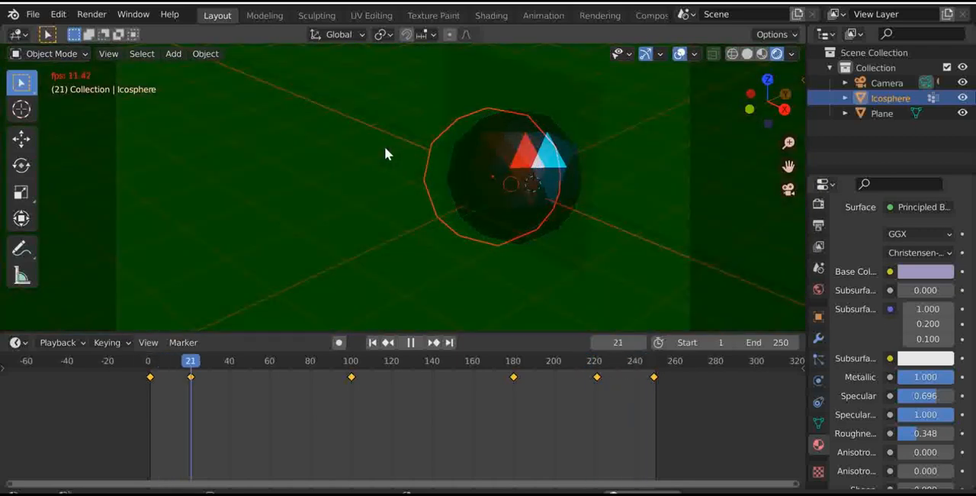
key("space")
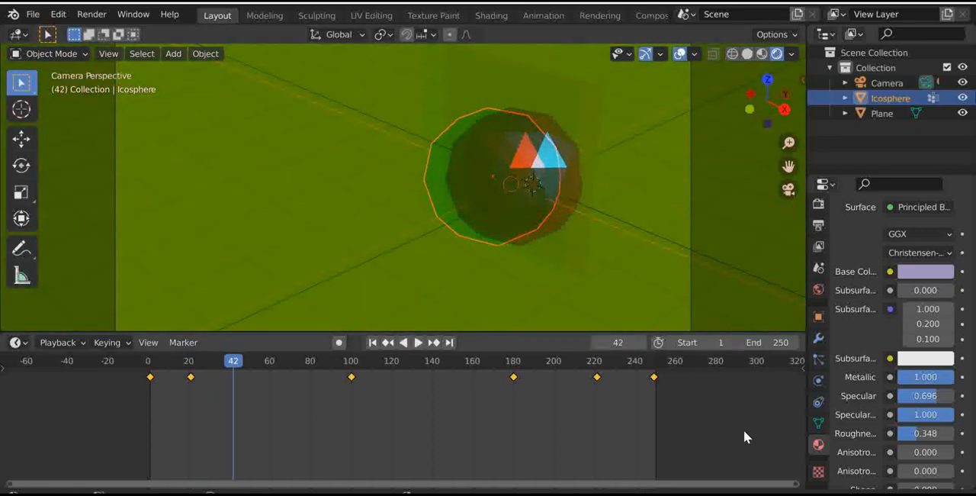
- Look at the brush texture properties, and switch to the Texture Paint workspace to view the ico sphere
left_click(819, 472)
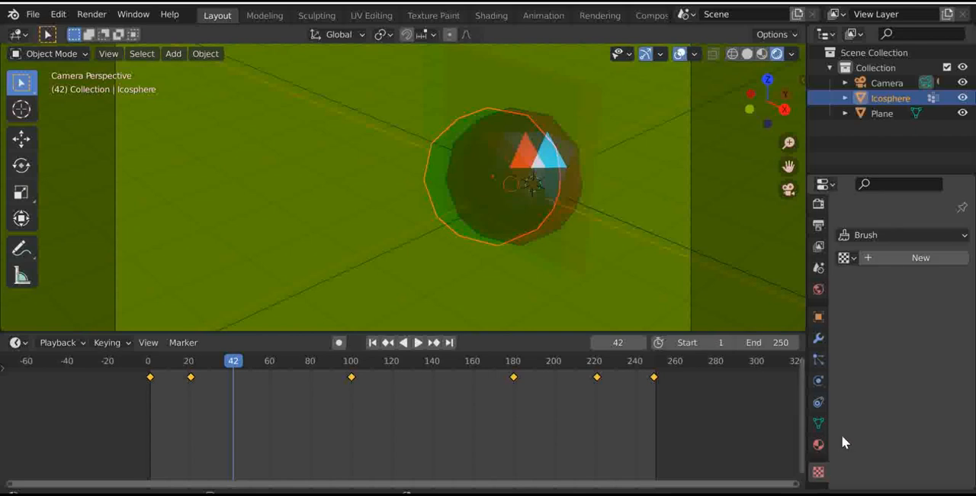
left_click(887, 238)
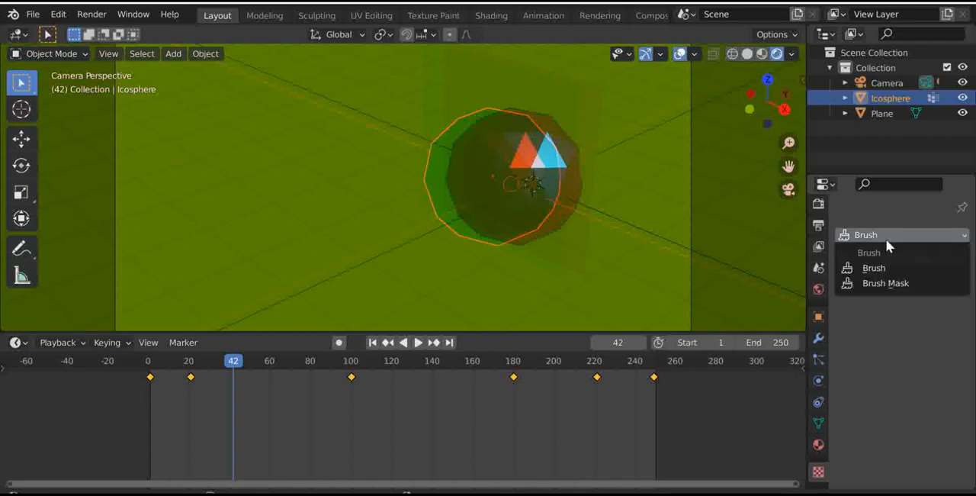
left_click(431, 15)
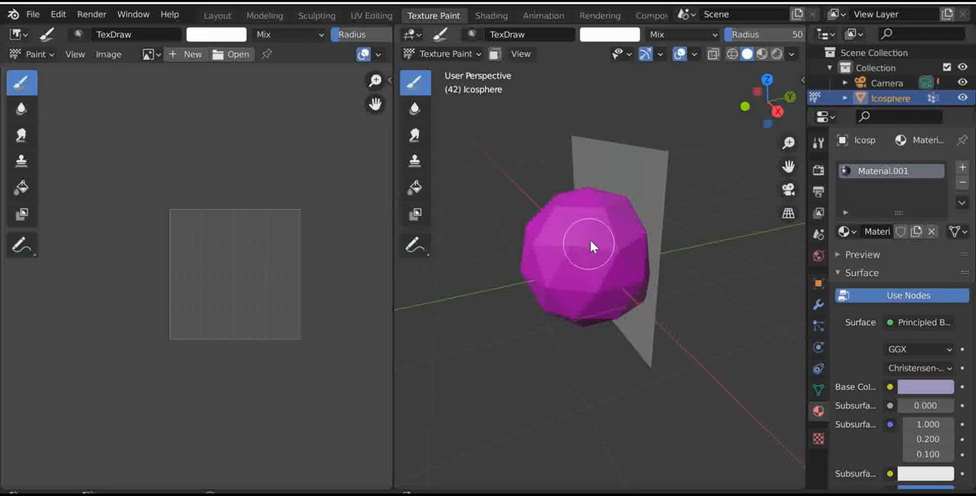
left_click_drag(768, 80, 741, 86)
scroll(739, 156, "down", 4)
scroll(732, 161, "up", 2)
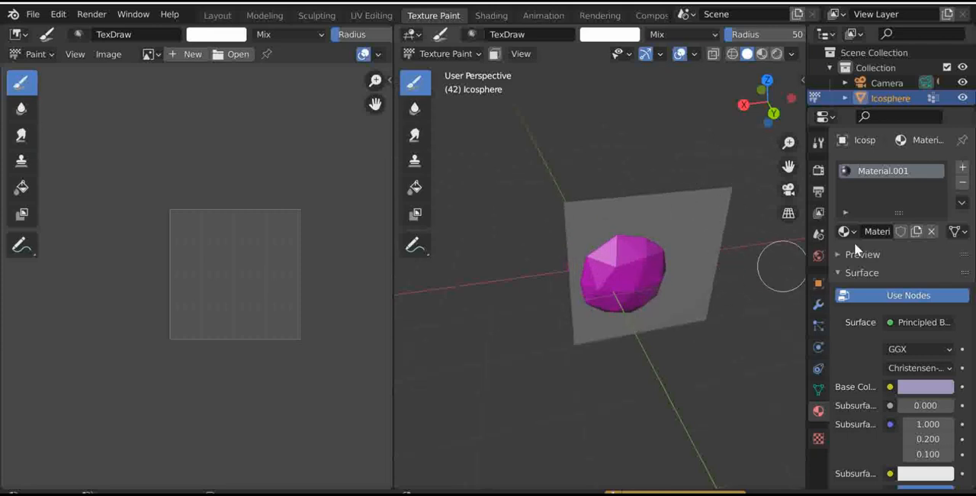
- Remove Material.001 from the ico sphere and show the painting viewport with Rendered shading
left_click(963, 184)
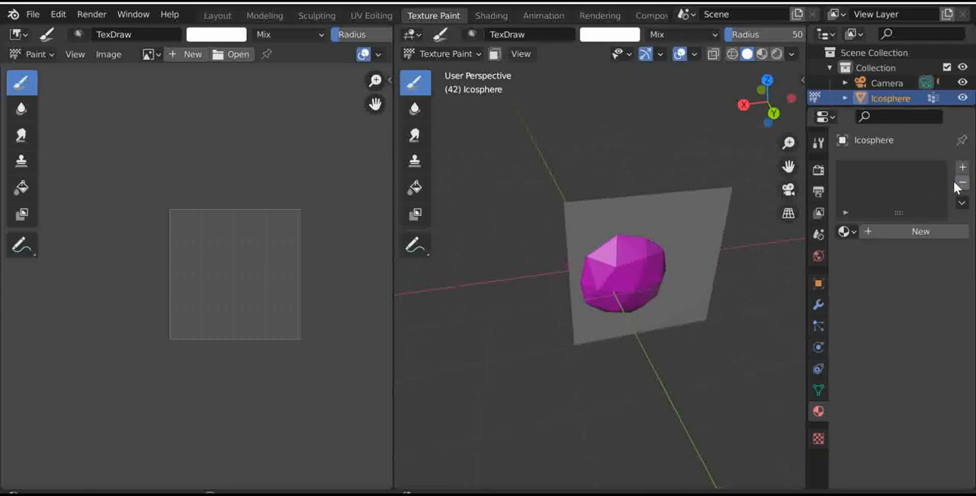
left_click(776, 53)
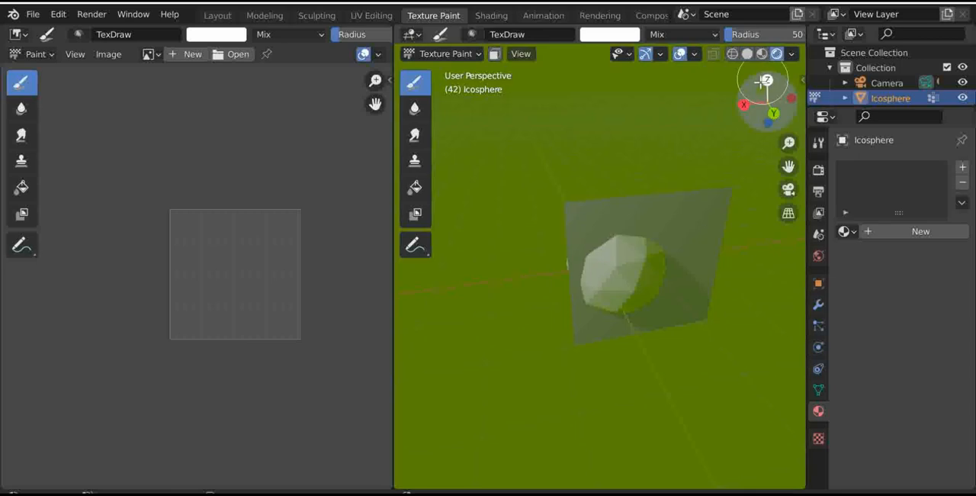
left_click_drag(773, 105, 724, 114)
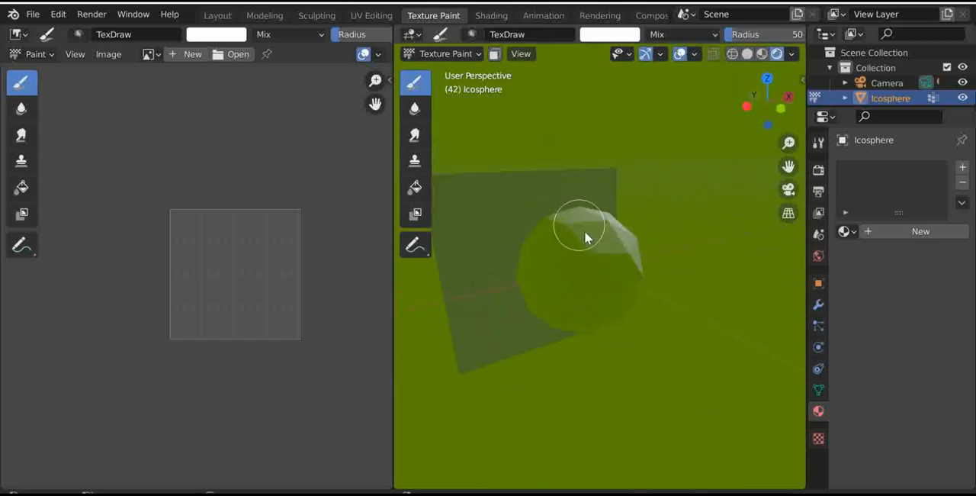
scroll(581, 229, "up", 4)
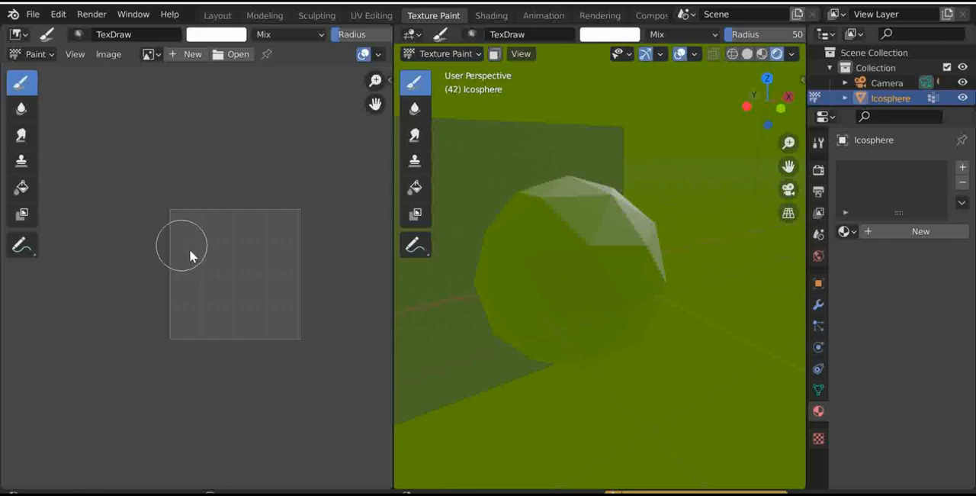
- Give the ico sphere a new material with a Brick Texture as its base color, and view it through the camera
left_click(932, 232)
left_click(891, 386)
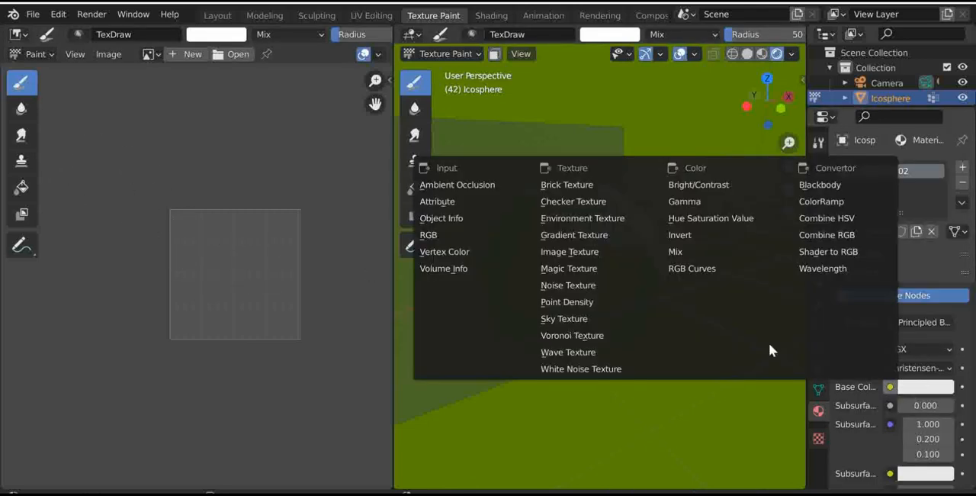
left_click(559, 184)
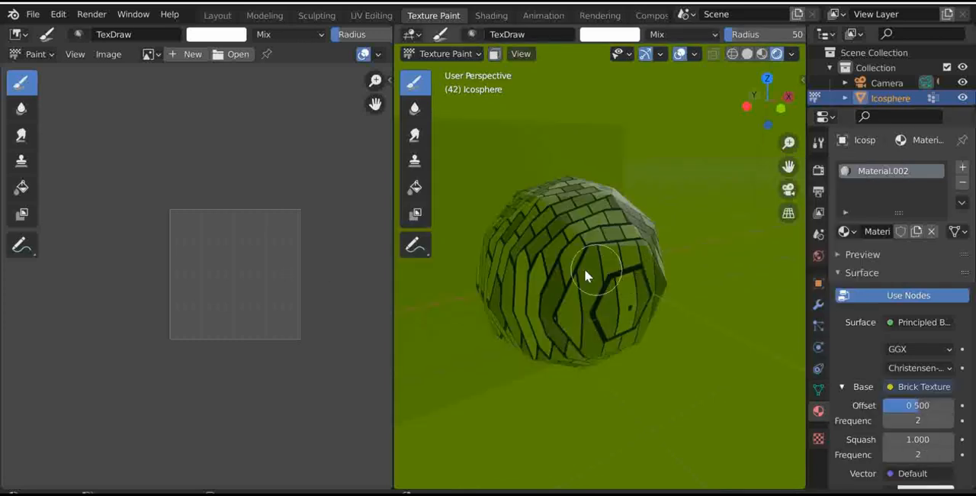
scroll(594, 279, "down", 3)
left_click(788, 189)
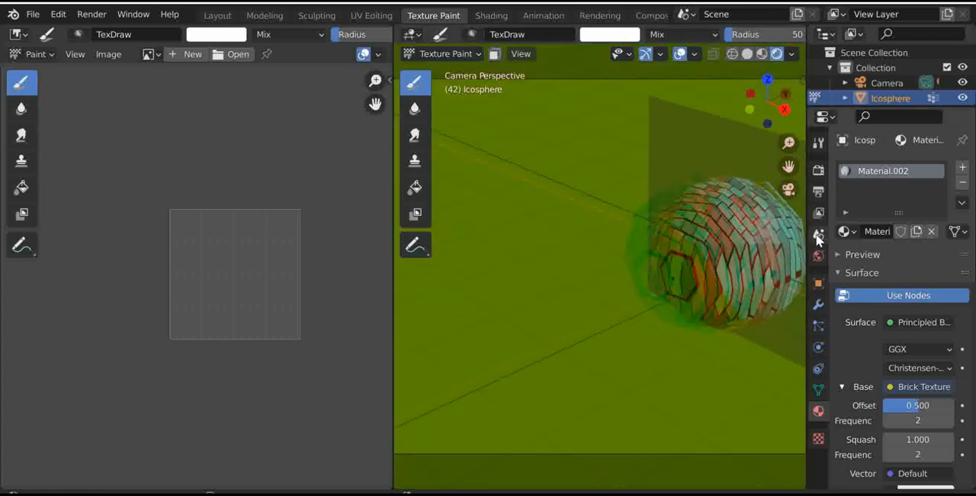
- Look at the image editor's modes, and switch to the Rendering workspace to view the render result
left_click(40, 54)
left_click(33, 89)
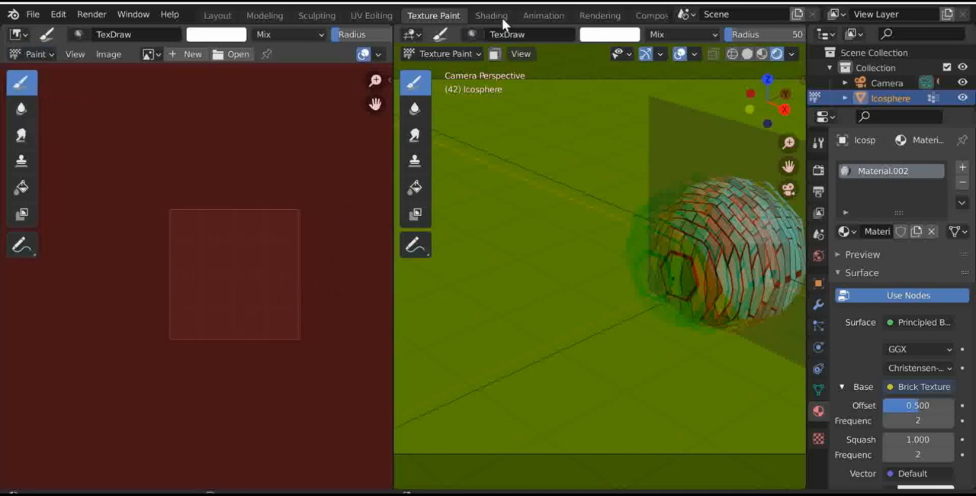
left_click(599, 16)
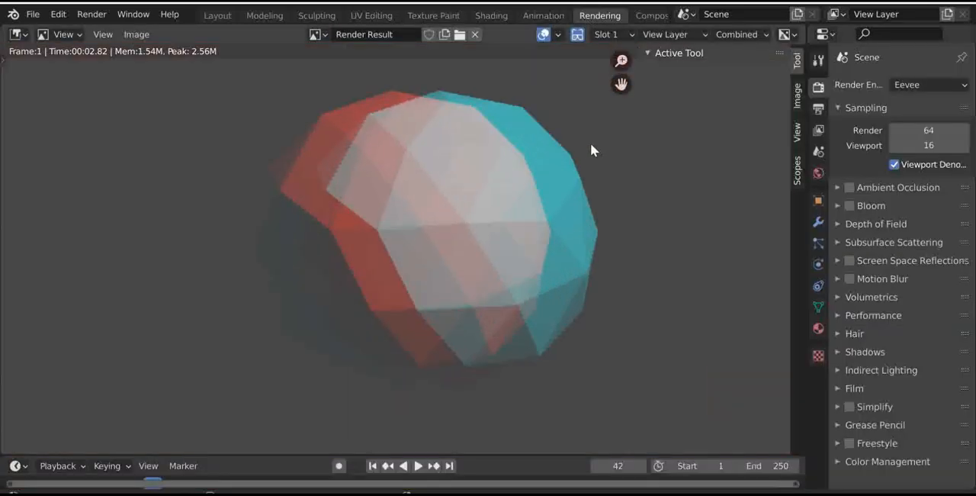
scroll(590, 143, "up", 2)
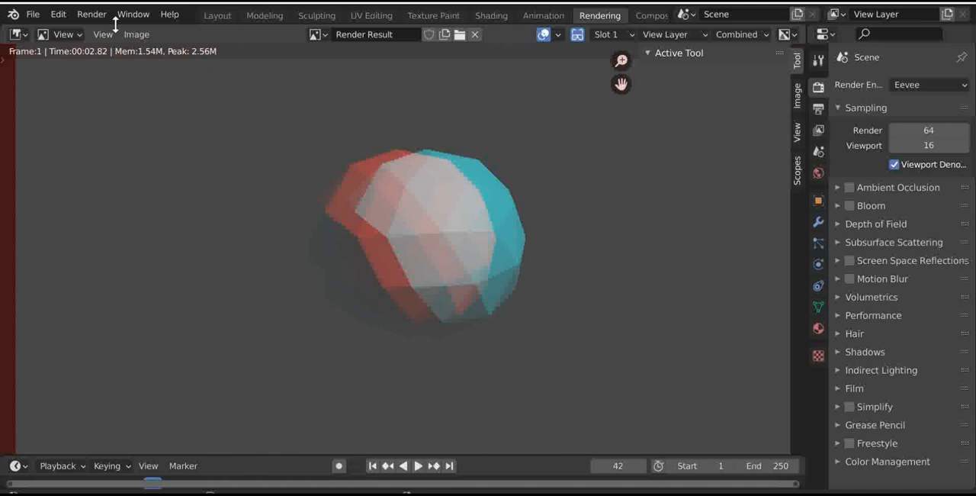
- Render the animation, and return to the Layout workspace to follow its frames
left_click(95, 17)
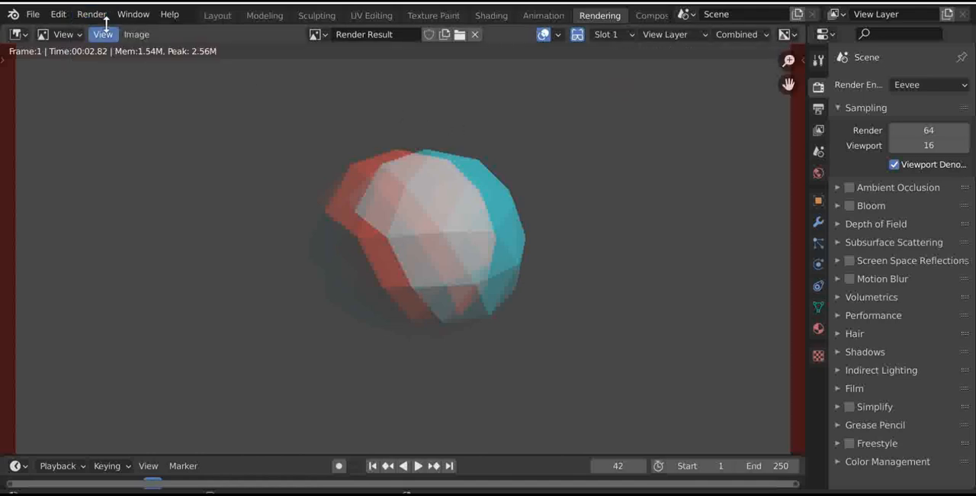
left_click(101, 19)
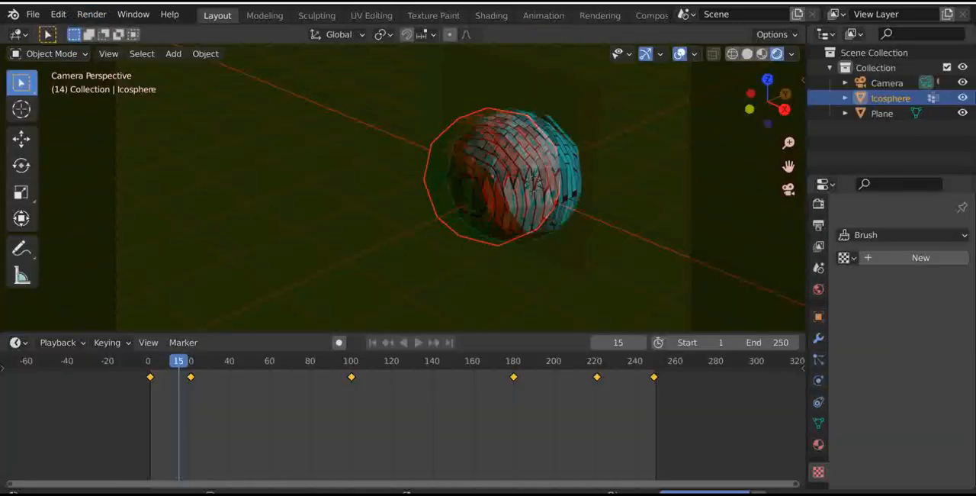
left_click(180, 360)
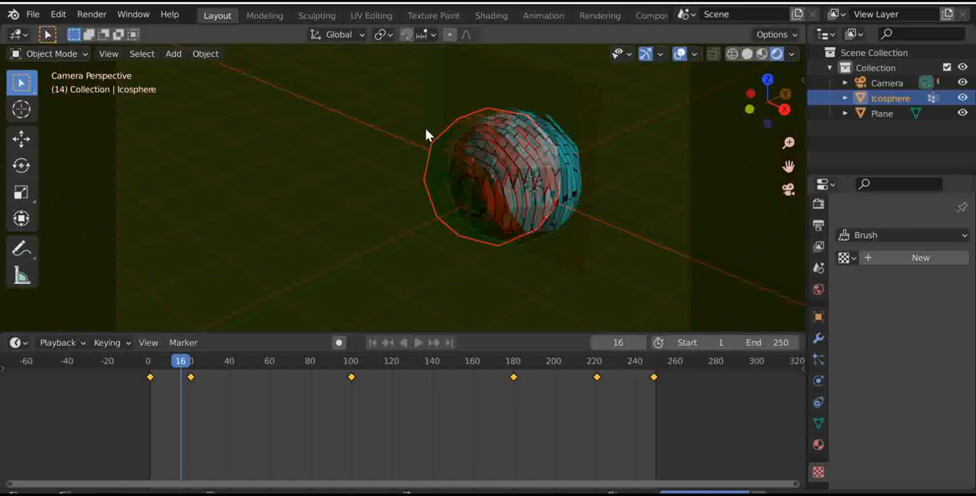
key("Right")
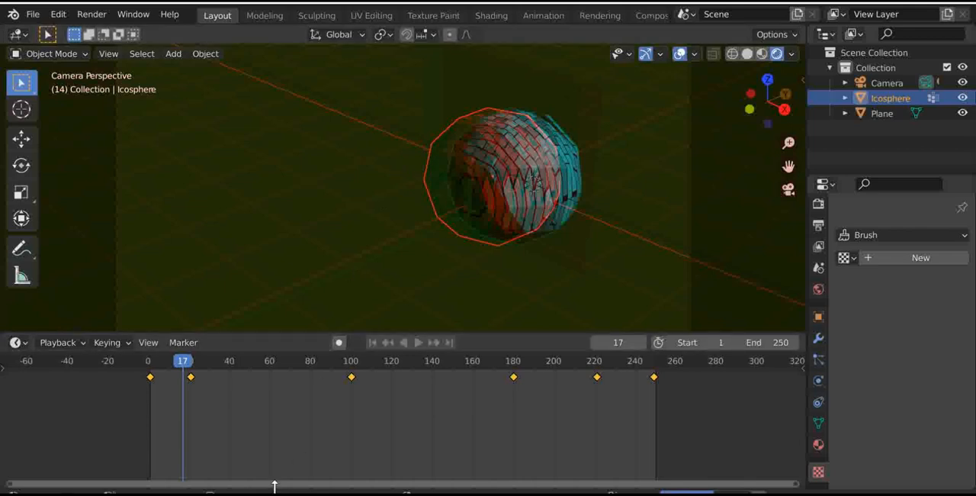
key("Right")
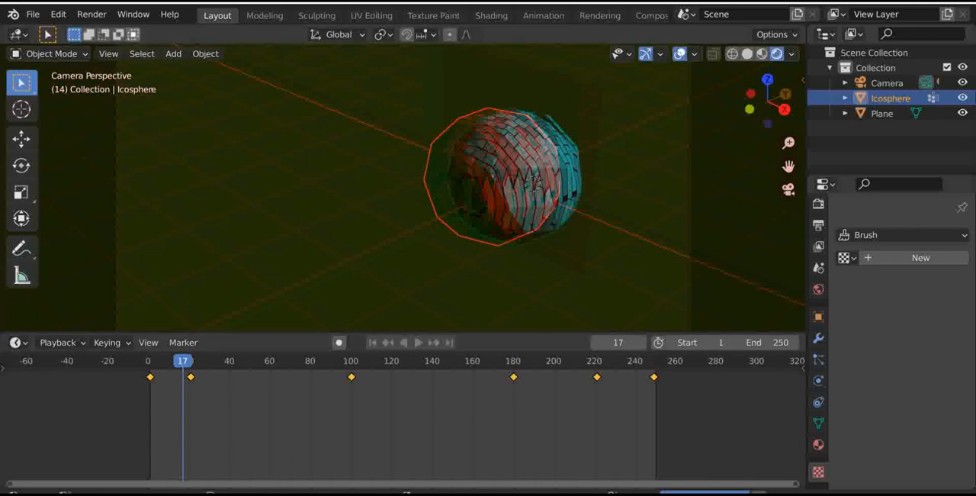
left_click(88, 15)
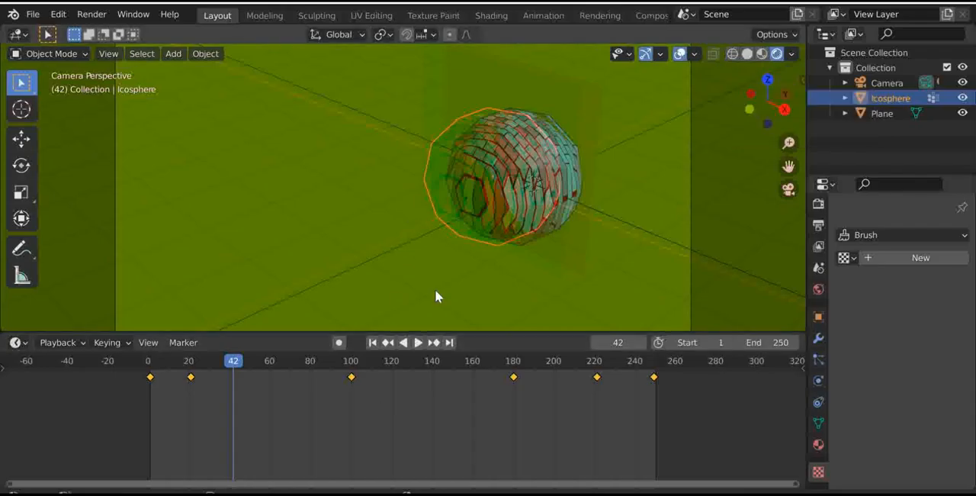
- Look at the physics options for the ico sphere and the plane, and inspect the plane in camera and perspective views
left_click(817, 380)
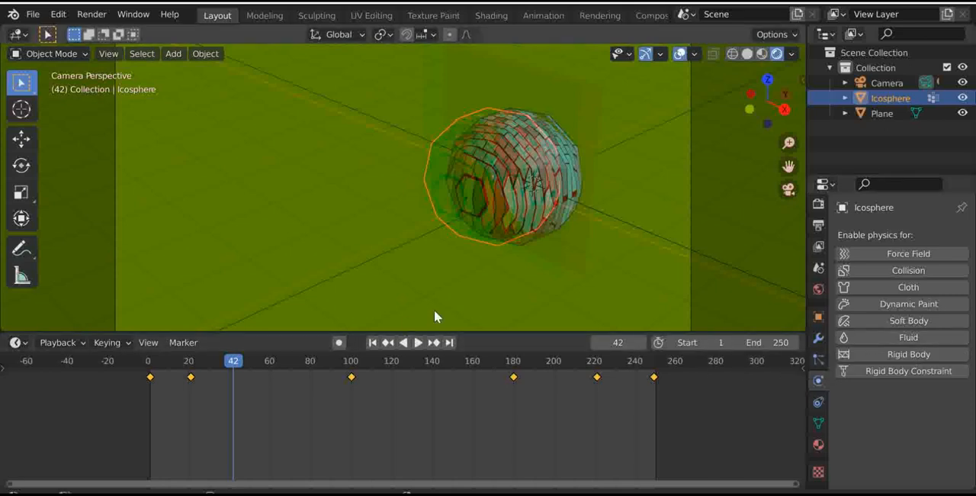
left_click(881, 113)
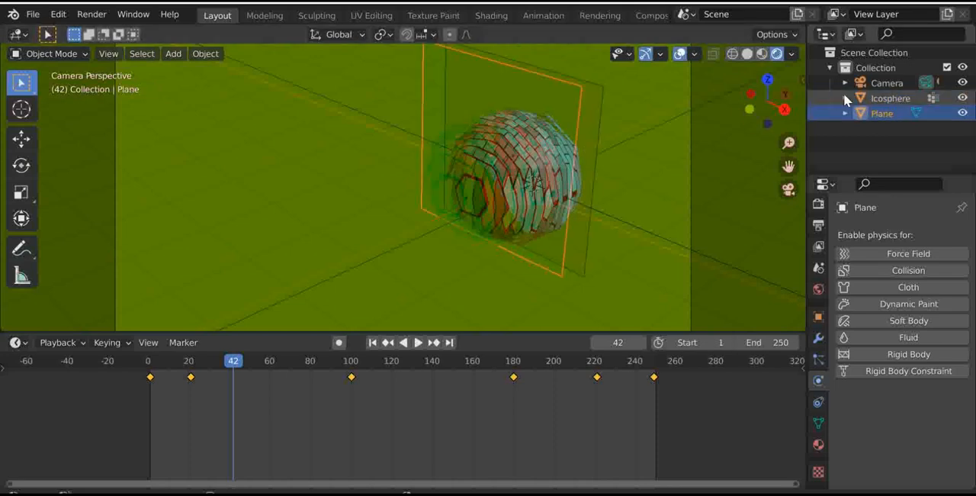
mouse_move(766, 99)
left_mouse_down()
mouse_move(755, 103)
mouse_move(782, 107)
left_mouse_up()
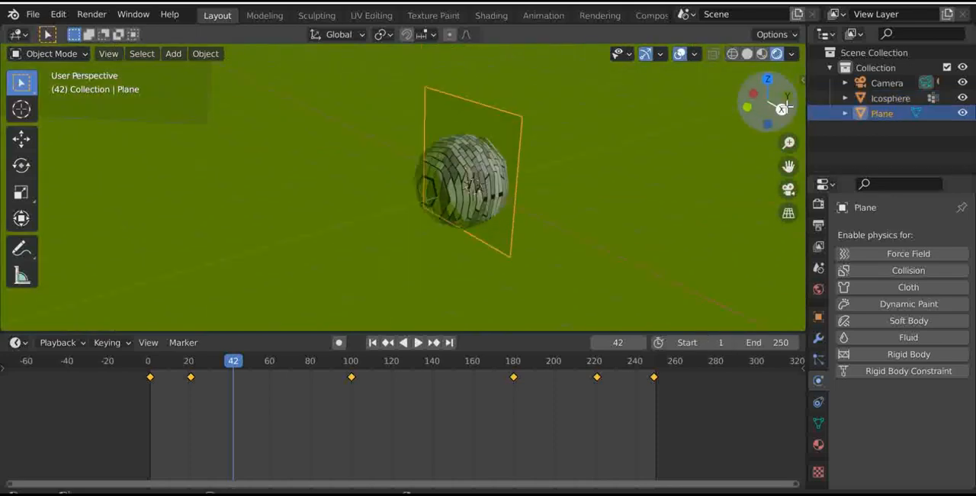
left_click(788, 188)
scroll(521, 200, "up", 6)
scroll(526, 193, "down", 7)
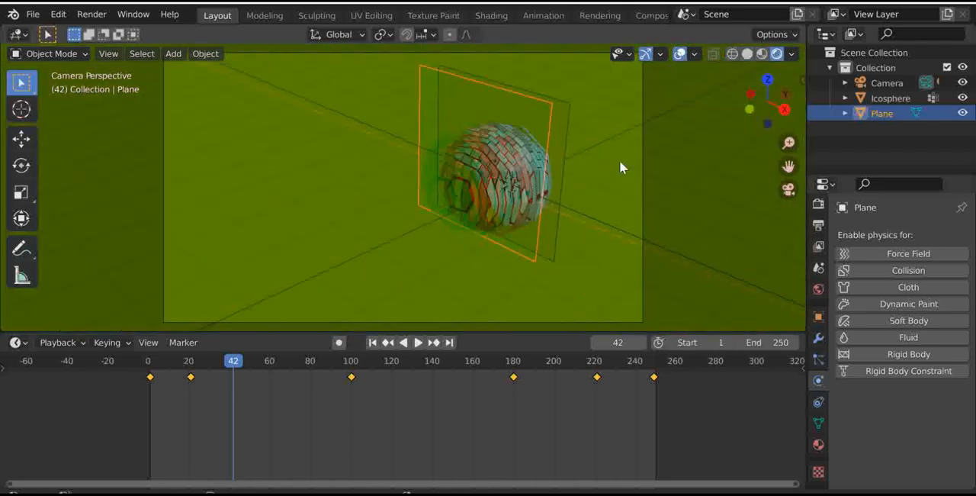
mouse_move(751, 87)
left_mouse_down()
mouse_move(728, 90)
mouse_move(755, 107)
mouse_move(778, 92)
mouse_move(763, 98)
mouse_move(750, 83)
left_mouse_up()
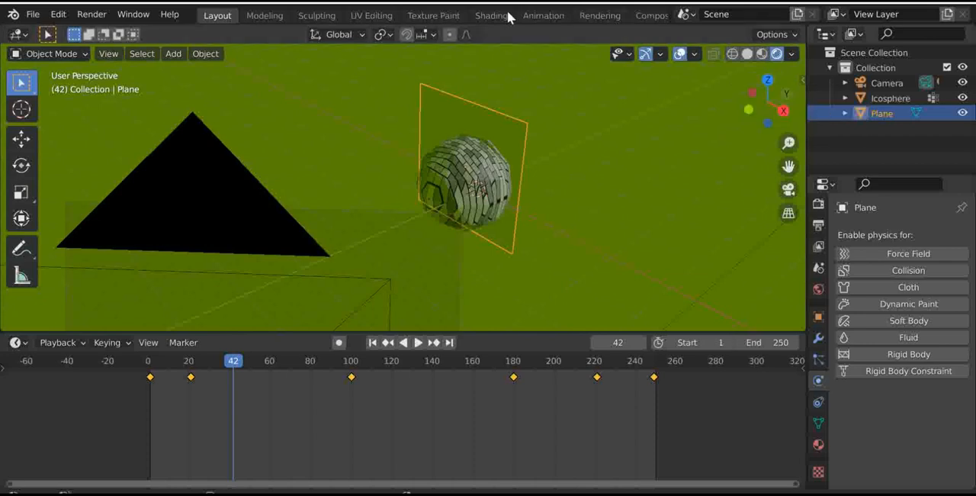